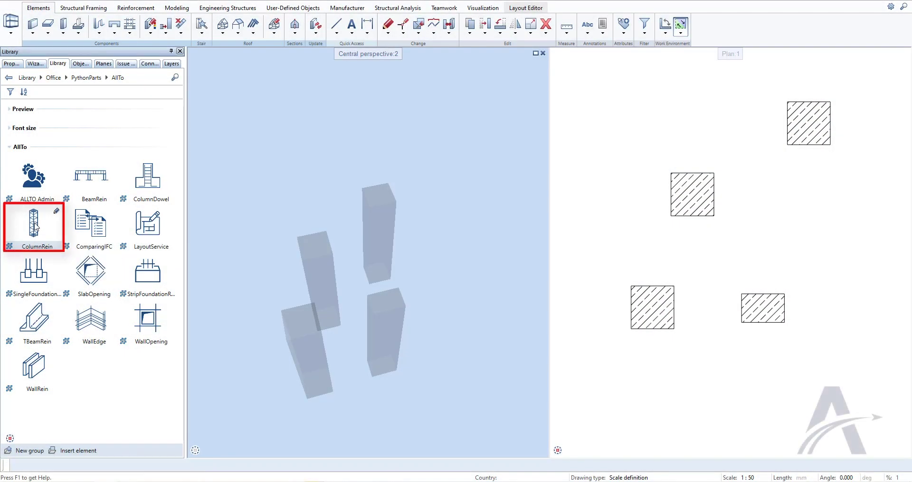
# Step: Start the Column Reinforcement PythonPart, set to create as PythonPart with position name C001
pyautogui.click(35, 227)
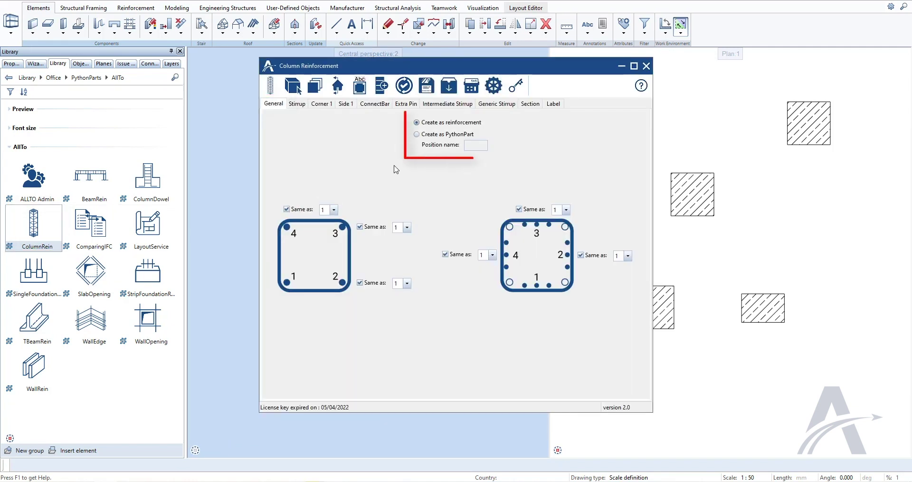
pyautogui.click(417, 135)
pyautogui.write('C001')
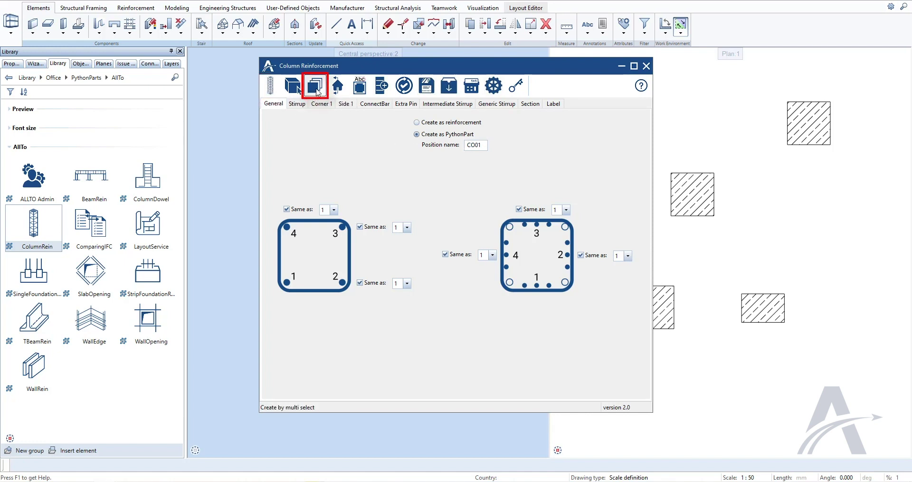
# Step: Place trial cages on the lower-left, middle, top-right and lower-right columns, then return to settings
pyautogui.click(276, 92)
pyautogui.click(648, 306)
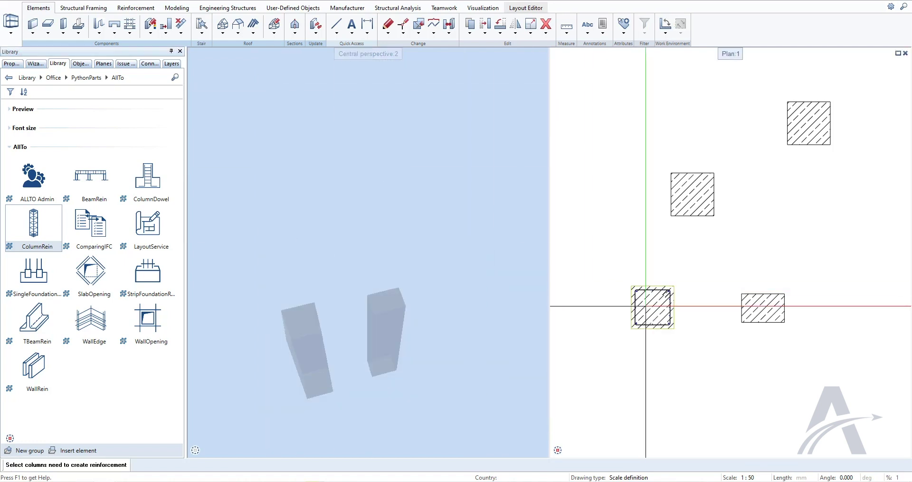
pyautogui.click(689, 197)
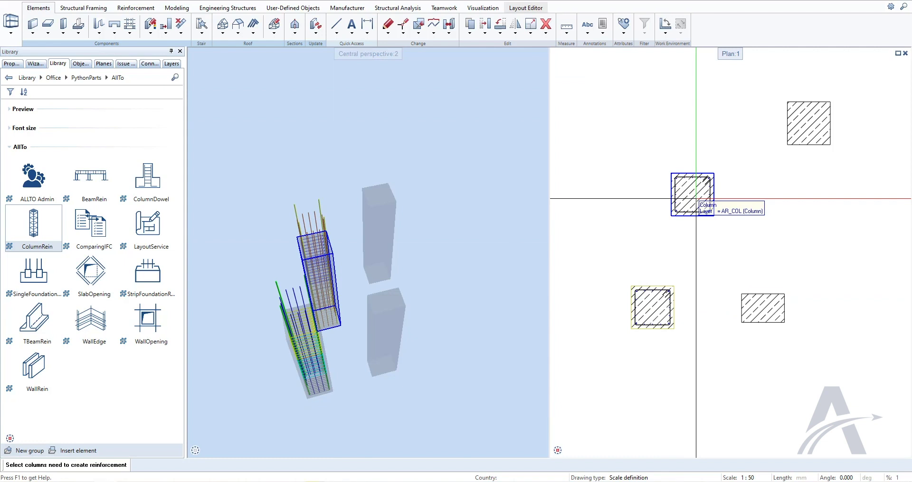
pyautogui.click(799, 134)
pyautogui.click(756, 305)
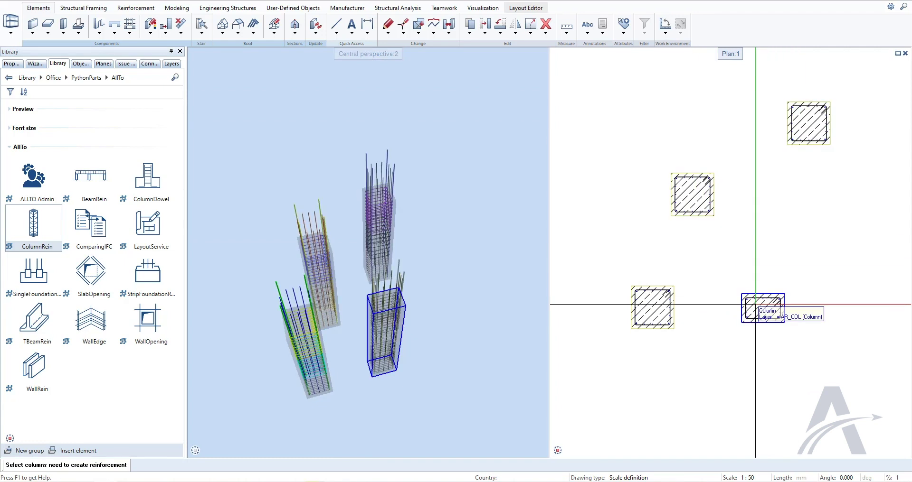
pyautogui.press('Escape')
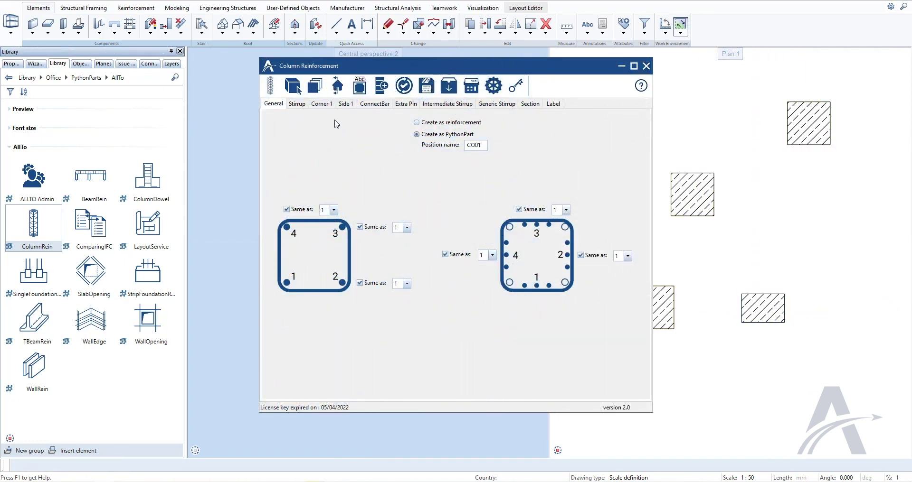
# Step: Reselect all columns and give stirrups 120 hook length at 135° with 50 concrete cover
pyautogui.click(321, 92)
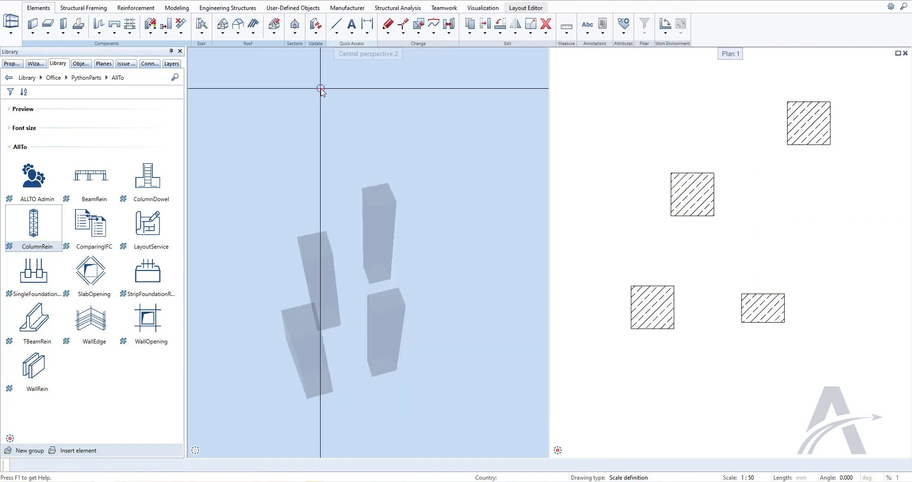
pyautogui.moveTo(590, 71); pyautogui.dragTo(877, 353)
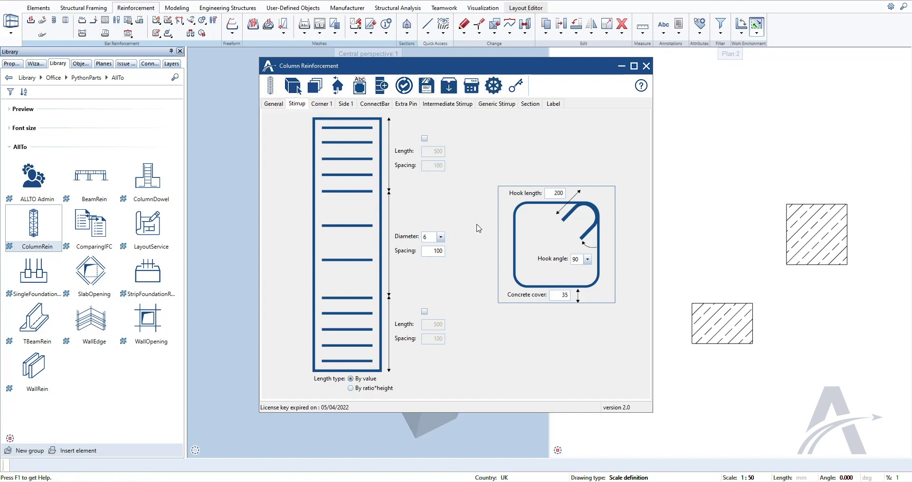
pyautogui.doubleClick(551, 194)
pyautogui.write('120')
pyautogui.click(587, 260)
pyautogui.click(581, 279)
pyautogui.doubleClick(556, 296)
pyautogui.write('50')
# Step: Set stirrups to diameter 10 at 150 spacing, with top and bottom end zones by ratio × height
pyautogui.click(440, 238)
pyautogui.click(430, 262)
pyautogui.doubleClick(430, 252)
pyautogui.write('150')
pyautogui.click(424, 139)
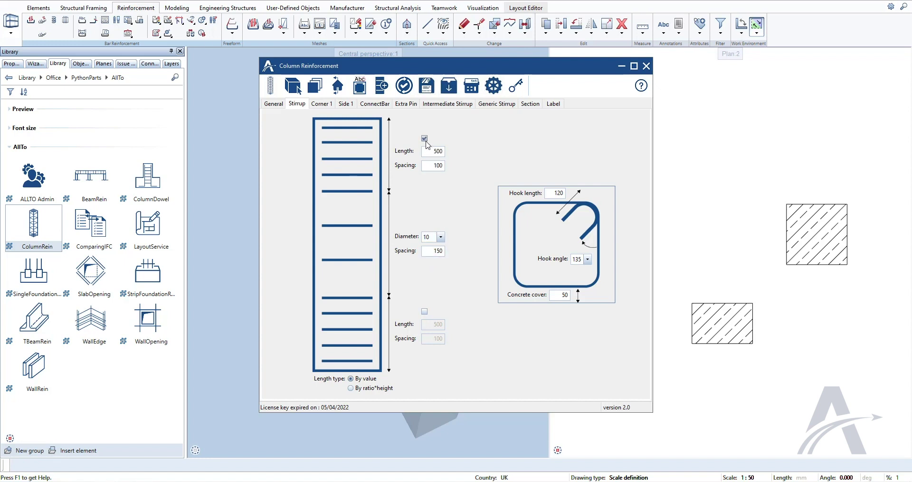
pyautogui.click(424, 312)
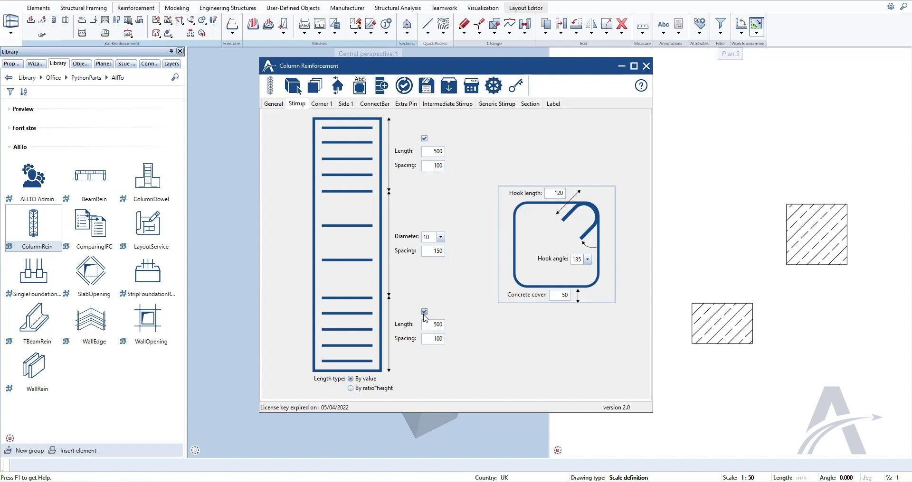
pyautogui.click(351, 389)
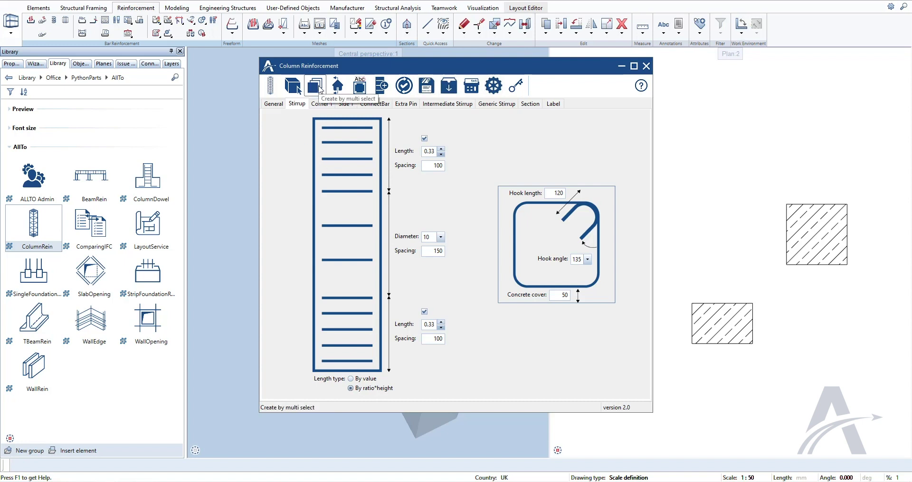
# Step: Reinforce all three columns by multi-select and inspect the cages in the enlarged 3D view
pyautogui.click(319, 89)
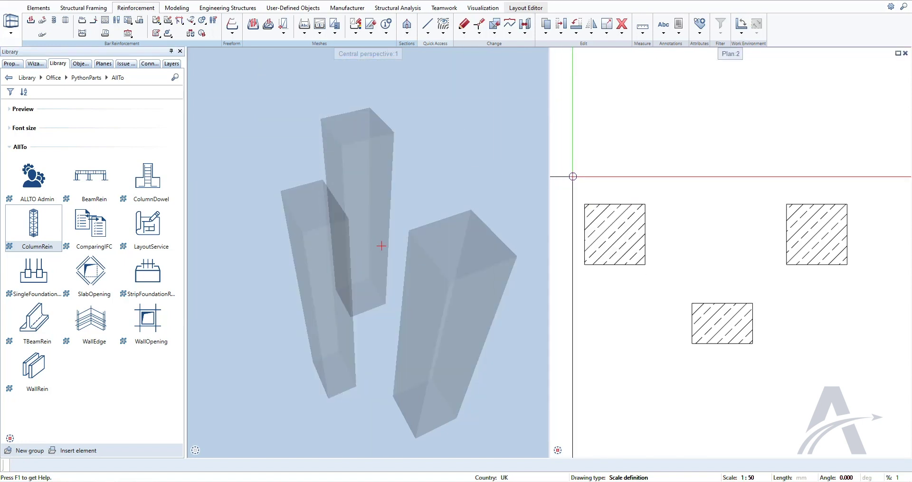
pyautogui.moveTo(567, 175); pyautogui.dragTo(887, 374)
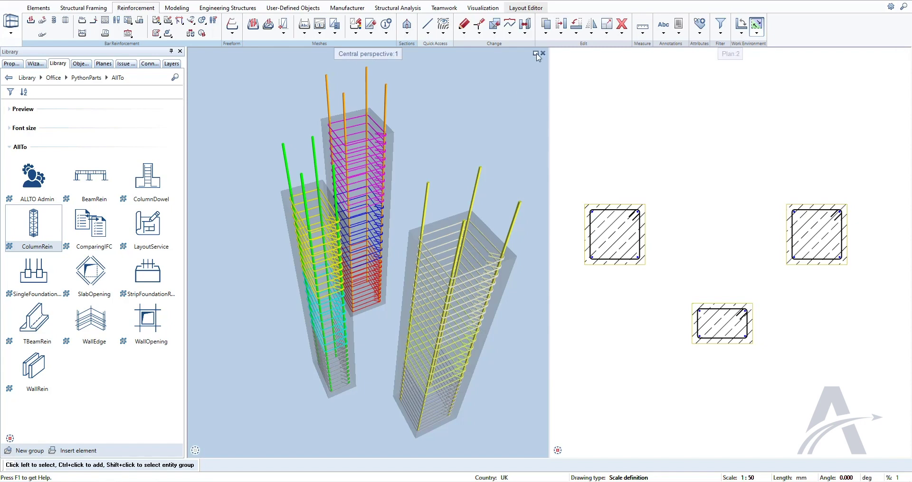
pyautogui.click(538, 53)
pyautogui.moveTo(578, 262); pyautogui.dragTo(487, 380)
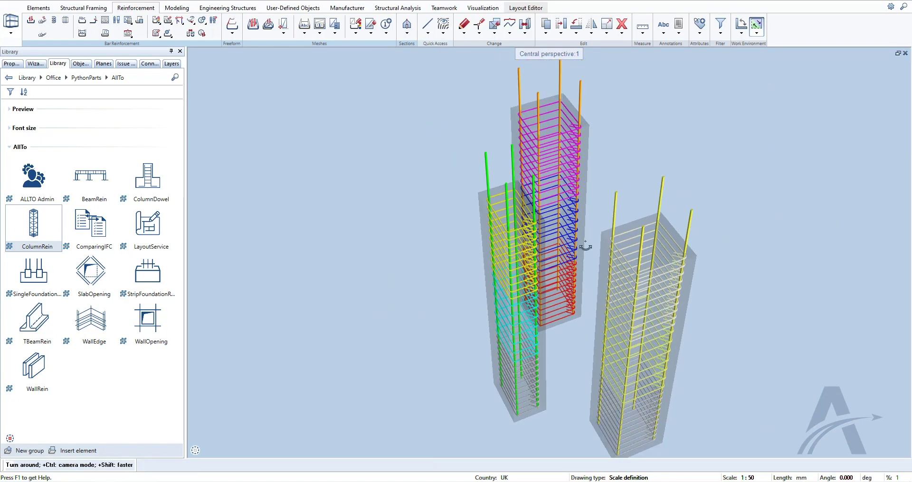
pyautogui.moveTo(637, 377); pyautogui.dragTo(576, 277, button='middle')
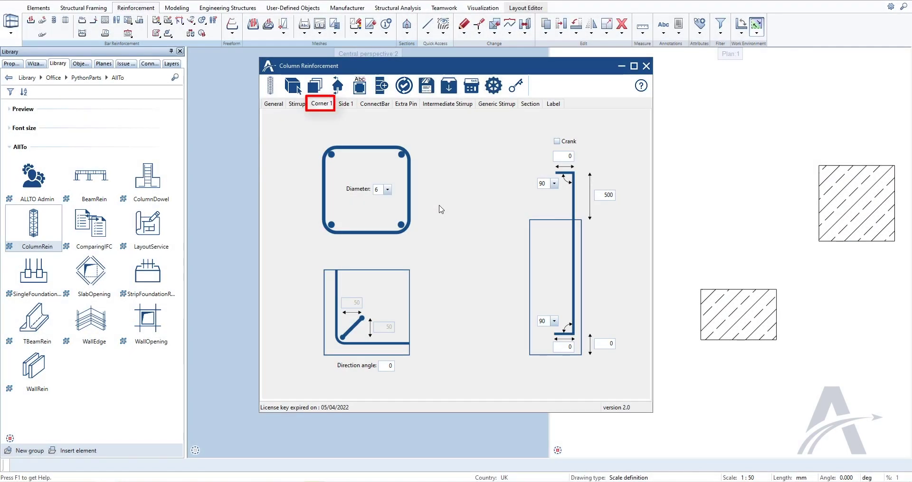
# Step: Set the corner bars to diameter 20, straight, with a 1,000 length
pyautogui.click(388, 190)
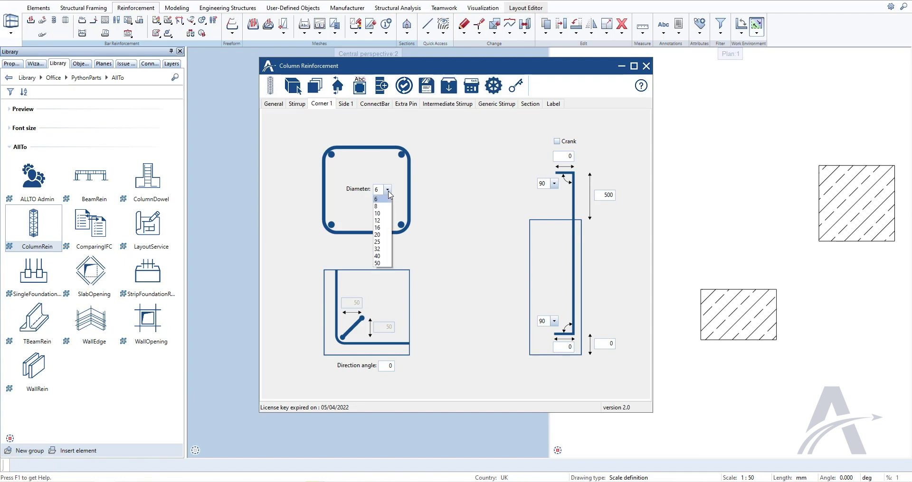
pyautogui.click(384, 237)
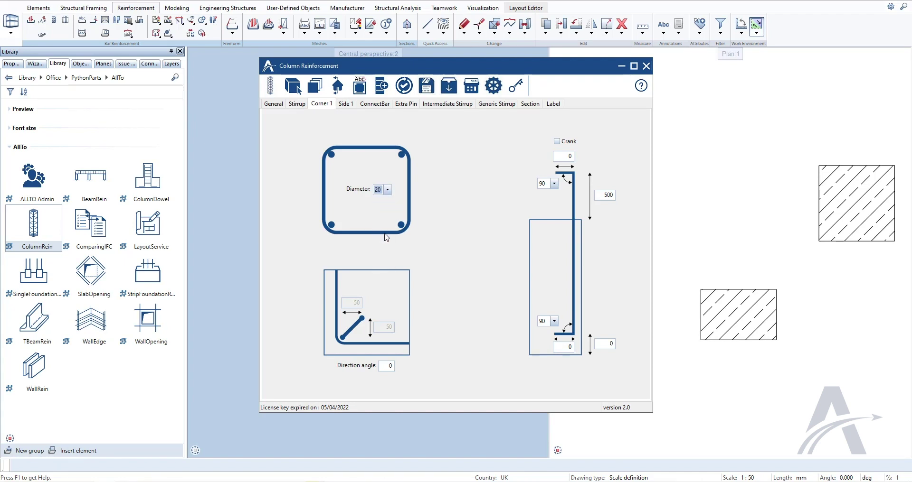
pyautogui.click(556, 142)
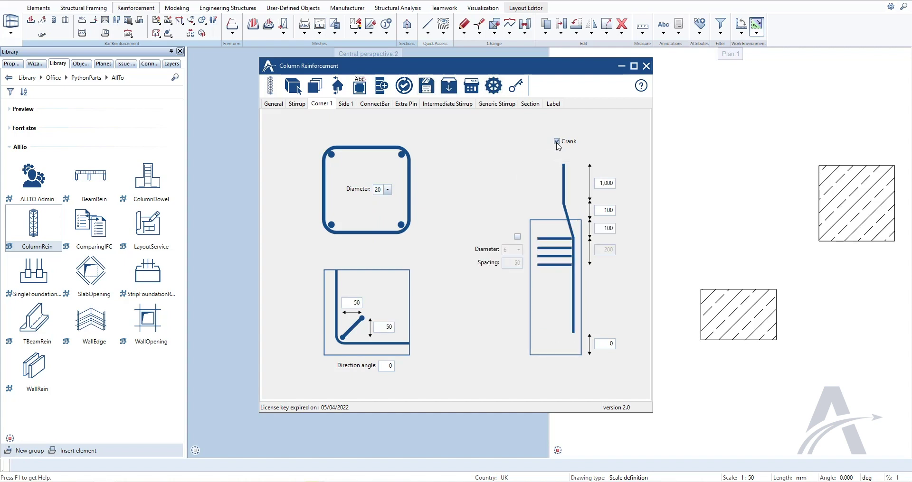
pyautogui.click(556, 142)
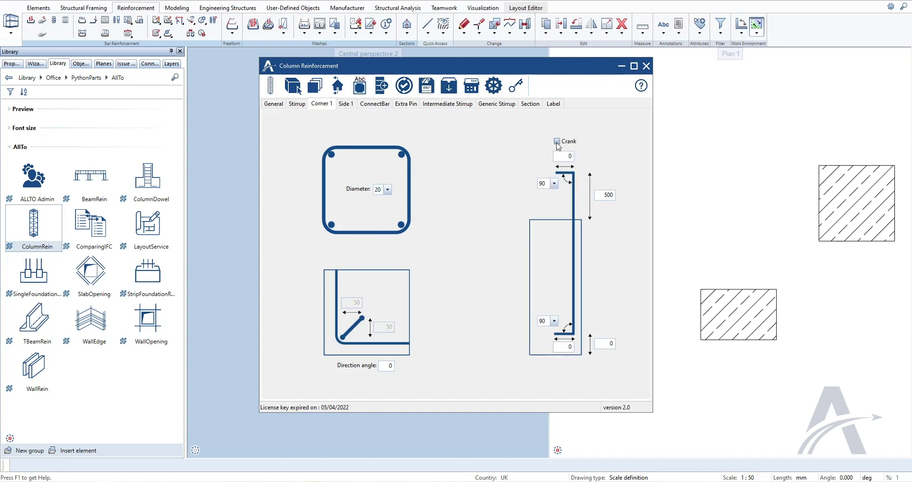
pyautogui.doubleClick(601, 198)
pyautogui.write('10')
# Step: Give the corner bars 200 hooks at top (90°) and bottom
pyautogui.doubleClick(564, 157)
pyautogui.write('200')
pyautogui.click(554, 185)
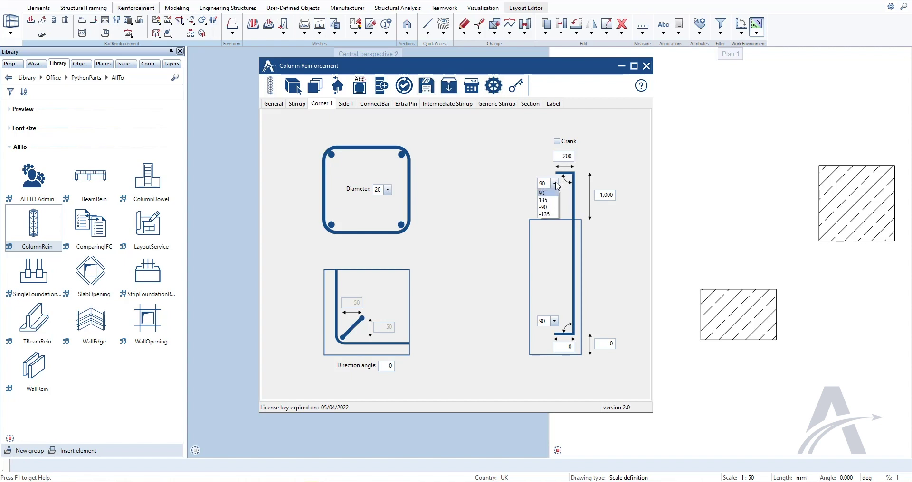
pyautogui.click(556, 187)
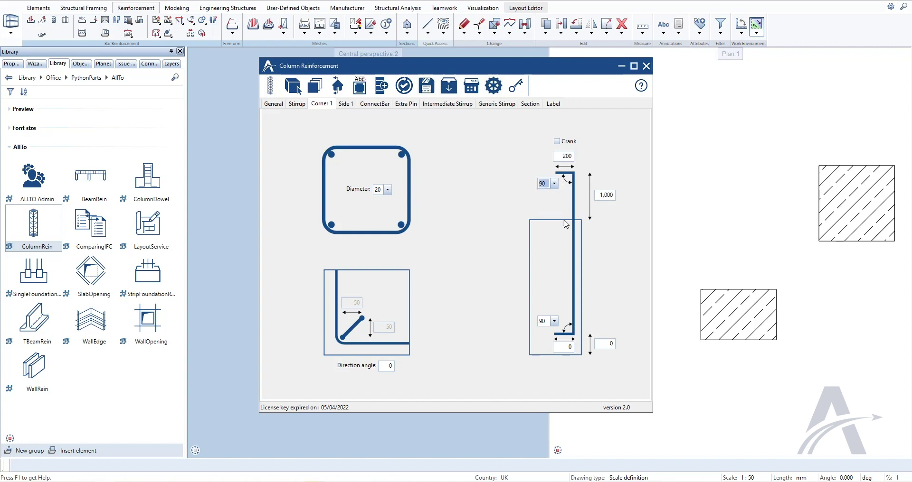
pyautogui.doubleClick(560, 347)
pyautogui.write('200')
pyautogui.doubleClick(614, 344)
# Step: Apply the hooked corner bars, check the cages in enlarged 3D, then reopen one for editing
pyautogui.click(293, 86)
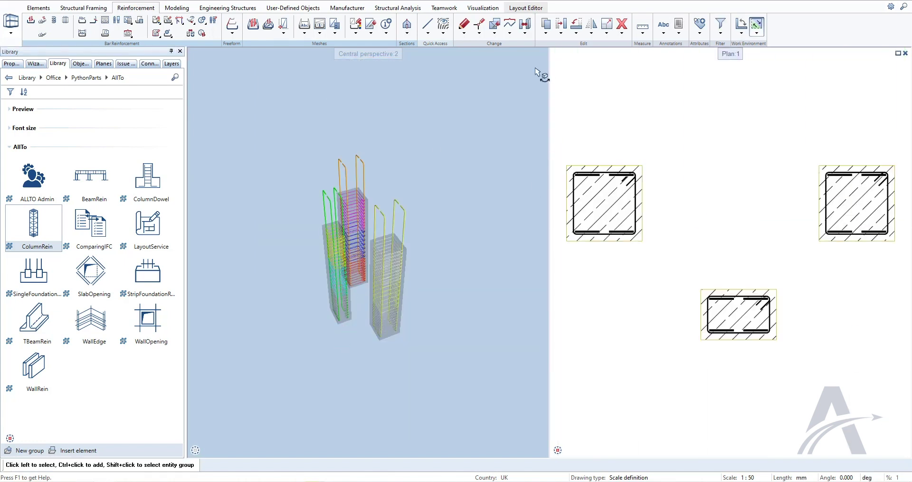
pyautogui.click(540, 54)
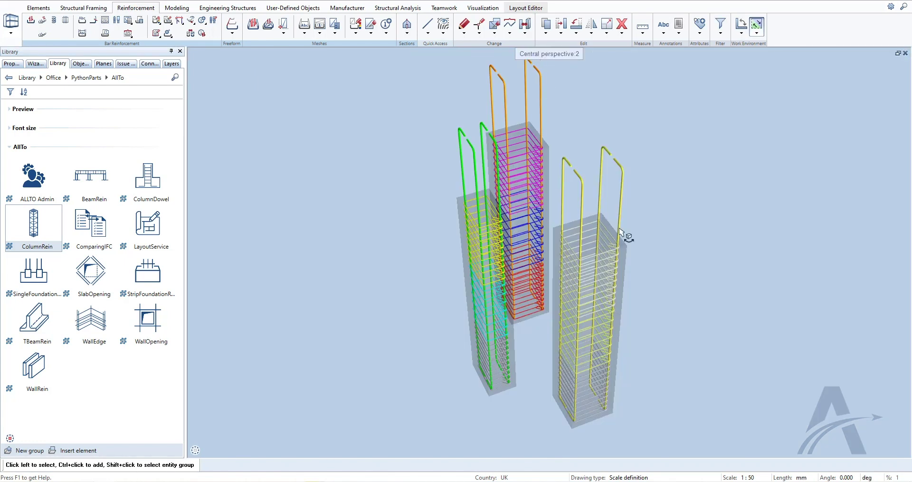
pyautogui.keyDown('shift'); pyautogui.moveTo(622, 233); pyautogui.dragTo(387, 285, button='middle'); pyautogui.keyUp('shift')
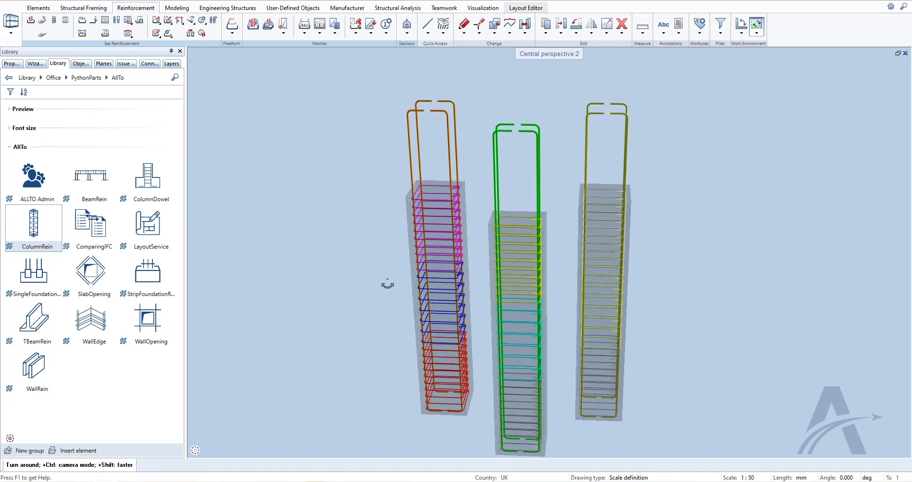
pyautogui.scroll(1, 519, 284)
pyautogui.scroll(2, 523, 233)
pyautogui.scroll(3, 574, 298)
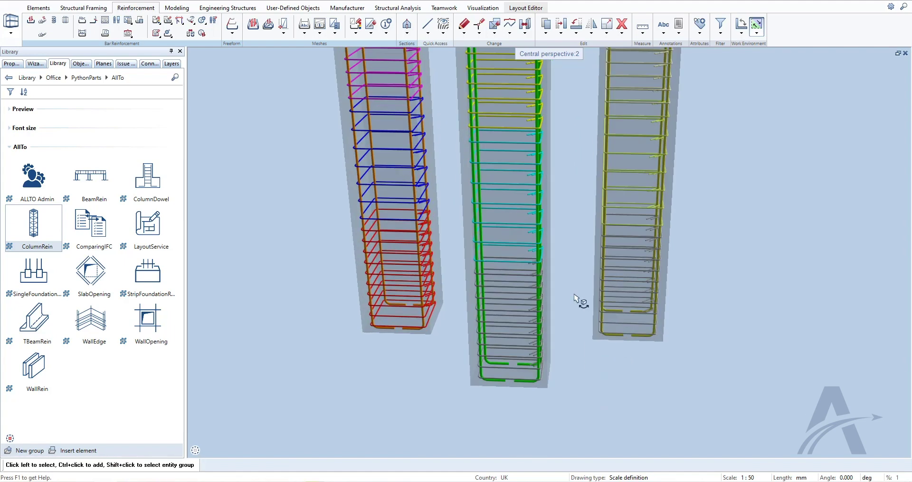
pyautogui.doubleClick(574, 298)
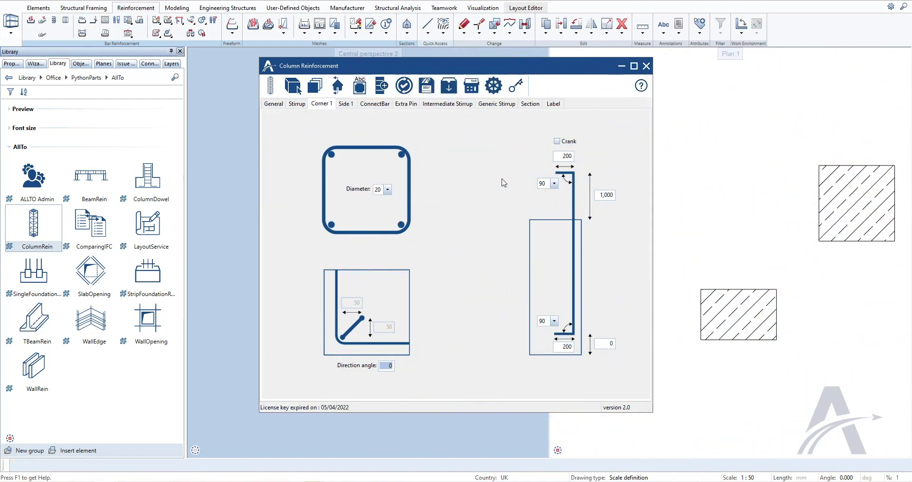
# Step: Make the corner bars cranked with a 1200 upper length and crank dimensions 2 and 0
pyautogui.click(556, 142)
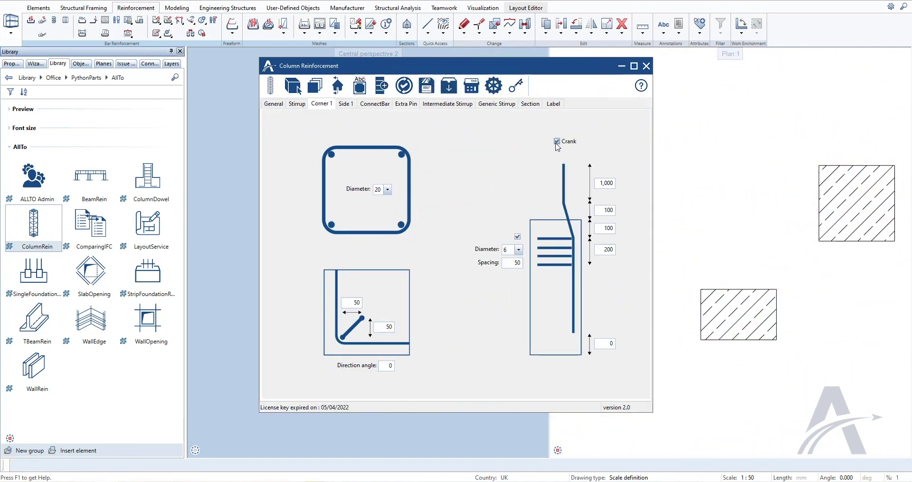
pyautogui.doubleClick(599, 182)
pyautogui.write('1200')
pyautogui.doubleClick(602, 212)
pyautogui.write('2')
pyautogui.doubleClick(601, 228)
pyautogui.write('0')
# Step: Enable crank-zone stirrups with diameter 8 over a 400 zone length
pyautogui.click(517, 237)
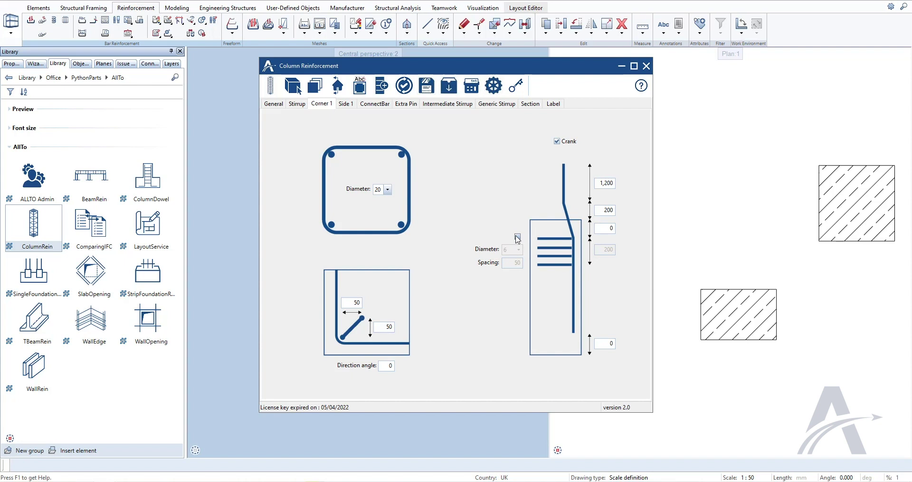
pyautogui.click(518, 237)
pyautogui.click(518, 250)
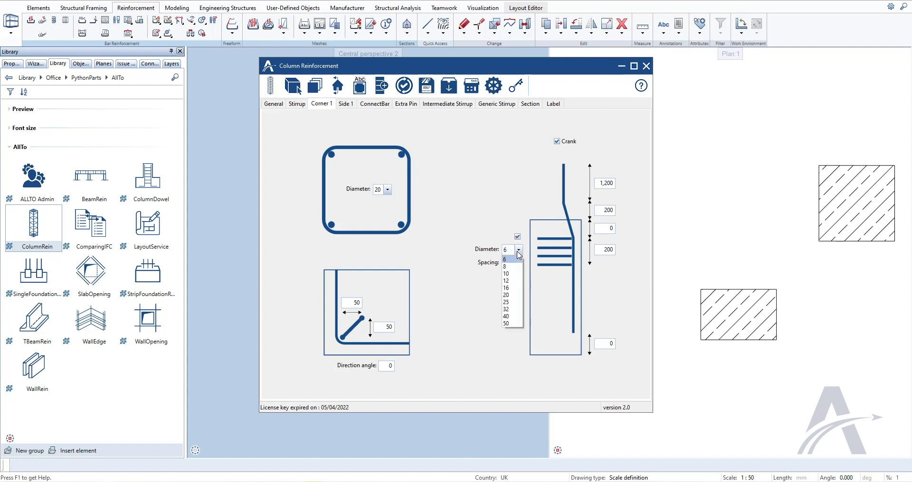
pyautogui.click(508, 266)
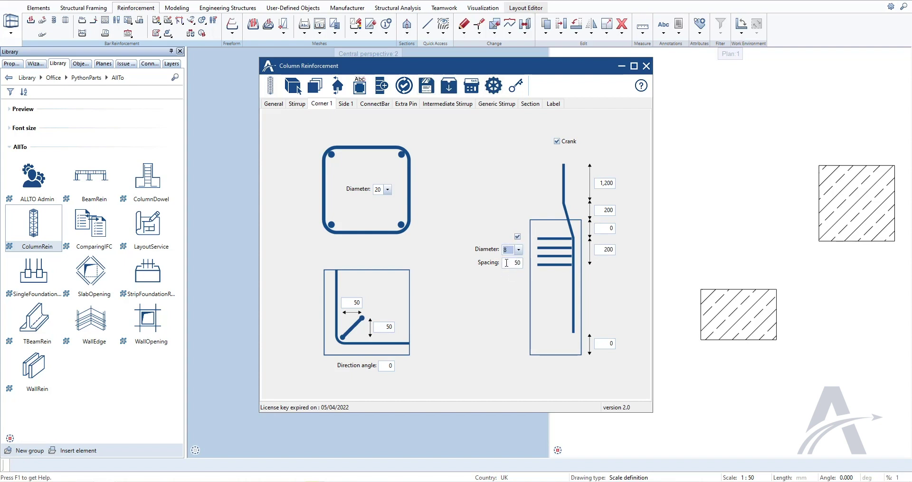
pyautogui.click(507, 263)
pyautogui.click(597, 251)
pyautogui.write('400')
# Step: Set both corner pin leg lengths to 35
pyautogui.click(351, 305)
pyautogui.write('35')
pyautogui.doubleClick(384, 325)
pyautogui.write('35')
# Step: Apply the cranked corner settings and zoom, pan and orbit the enlarged 3D view of the cages
pyautogui.click(316, 87)
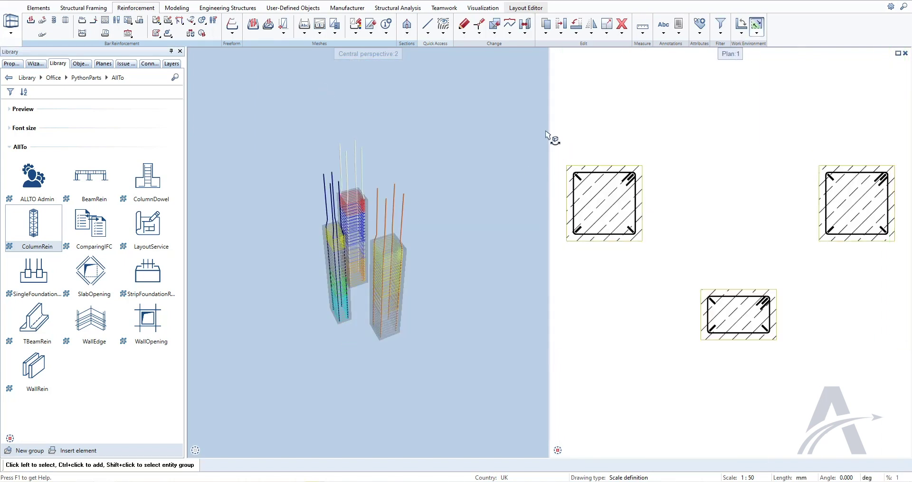
pyautogui.doubleClick(536, 58)
pyautogui.scroll(5, 487, 238)
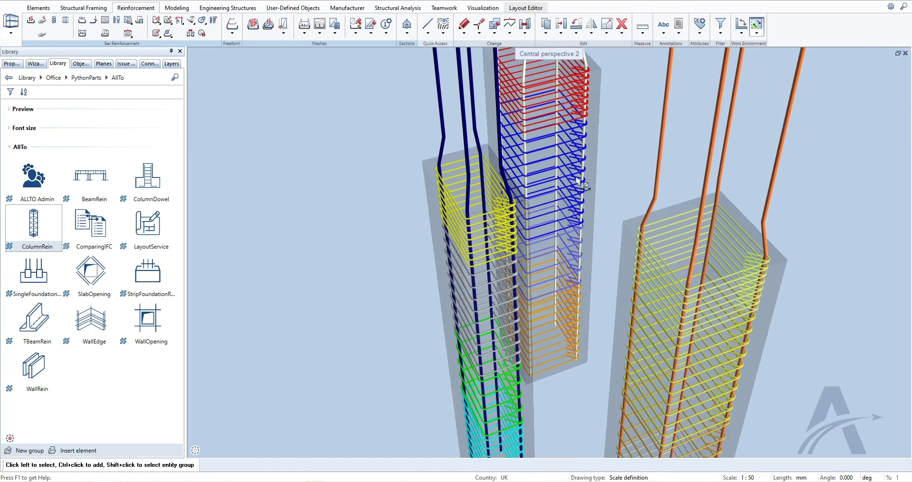
pyautogui.moveTo(486, 238); pyautogui.dragTo(530, 307, button='middle')
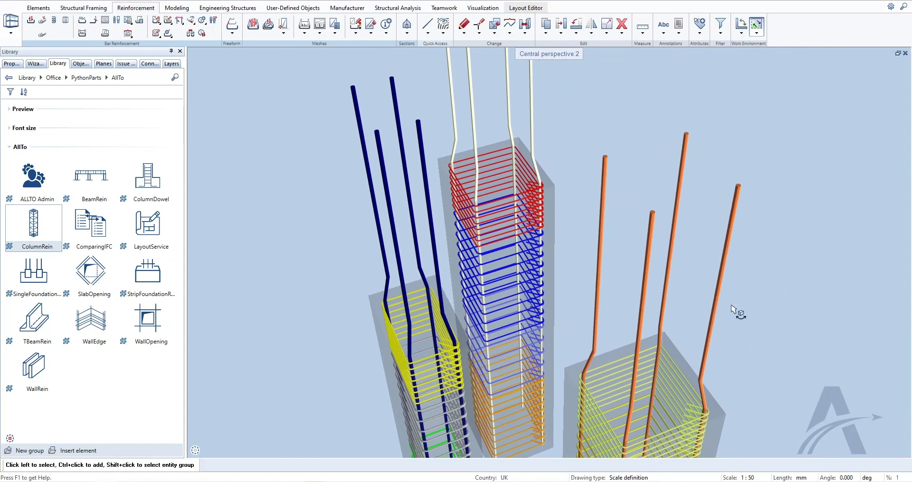
pyautogui.keyDown('shift'); pyautogui.moveTo(741, 314); pyautogui.dragTo(454, 336, button='middle'); pyautogui.keyUp('shift')
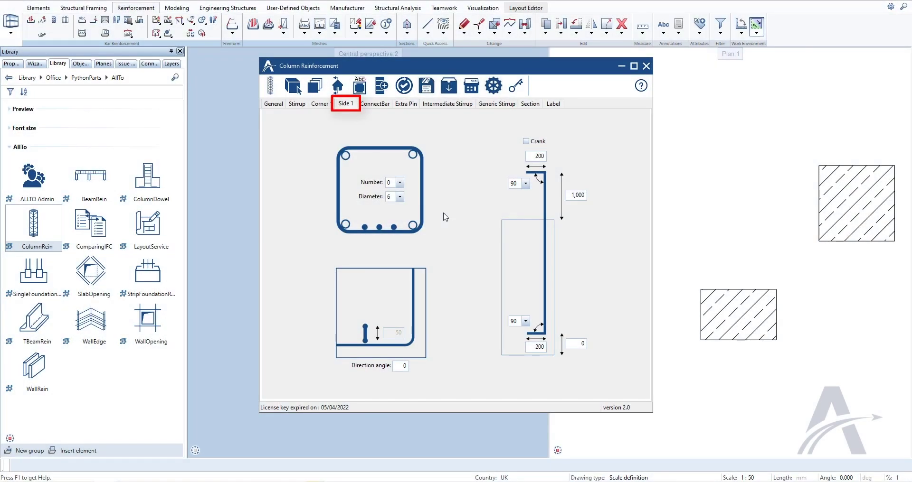
# Step: Place three cranked 12 mm bars along side 1
pyautogui.click(400, 183)
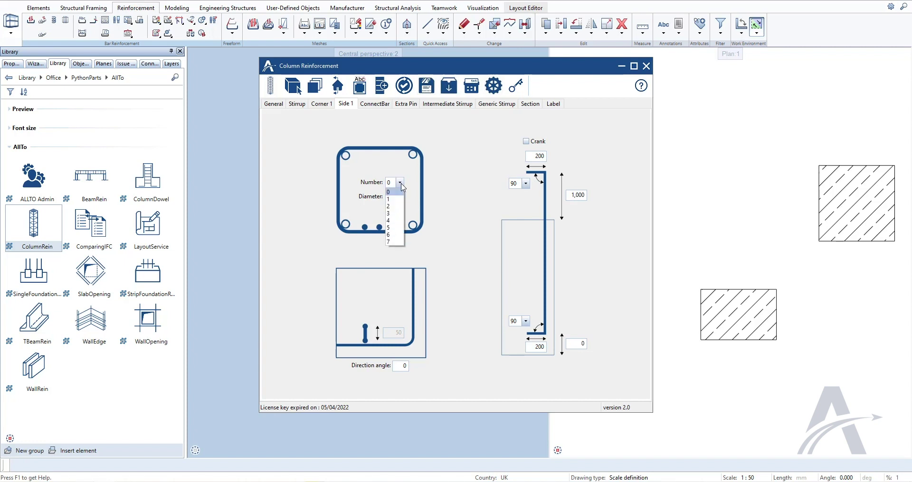
pyautogui.click(393, 214)
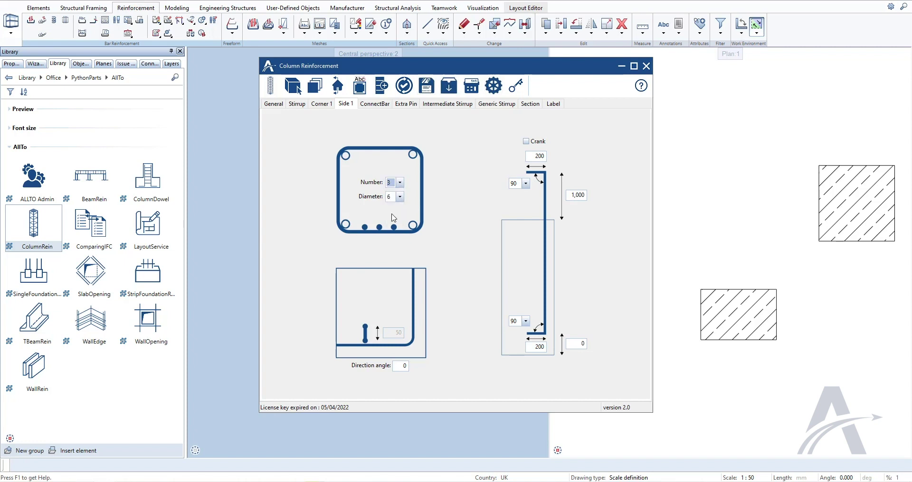
pyautogui.click(399, 197)
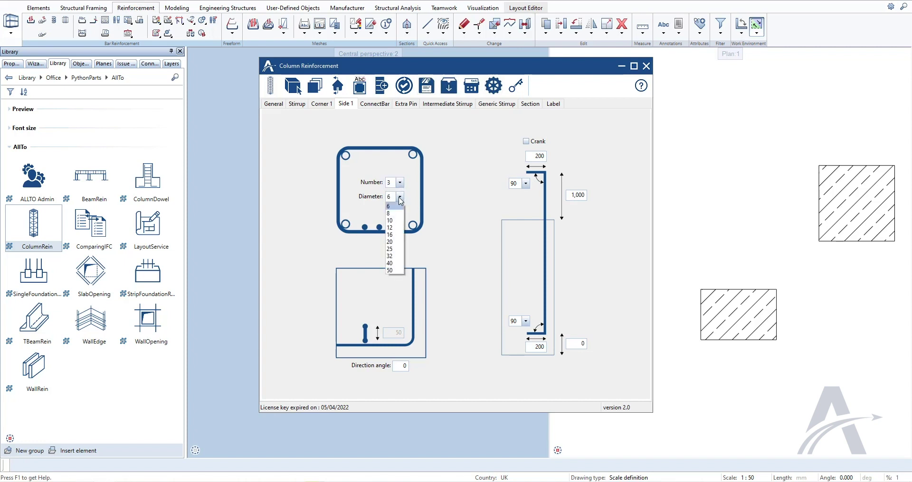
pyautogui.click(394, 228)
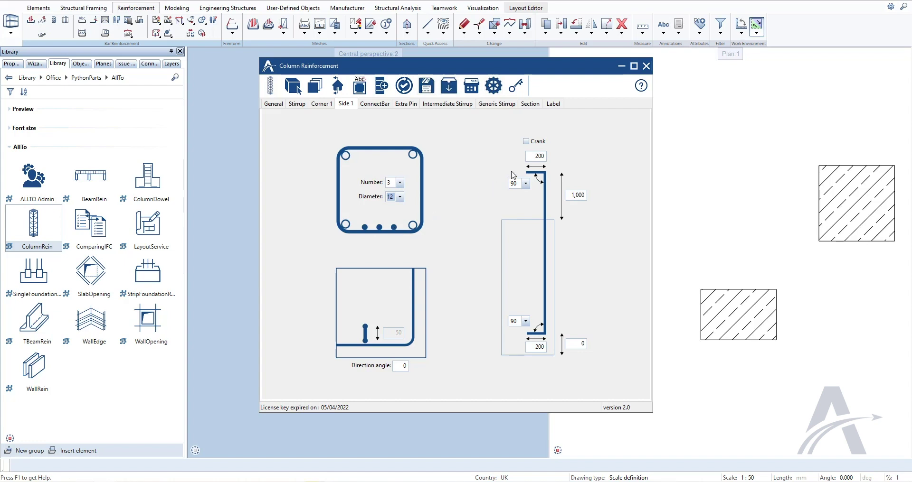
pyautogui.click(526, 141)
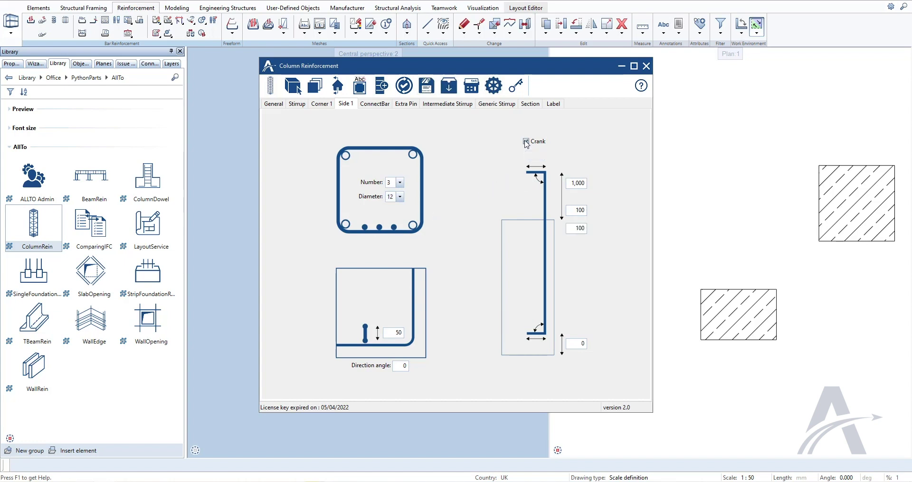
# Step: Give the side bar crank 1,200 and 200 lengths, 0 offset and 35 cover, then apply
pyautogui.doubleClick(570, 185)
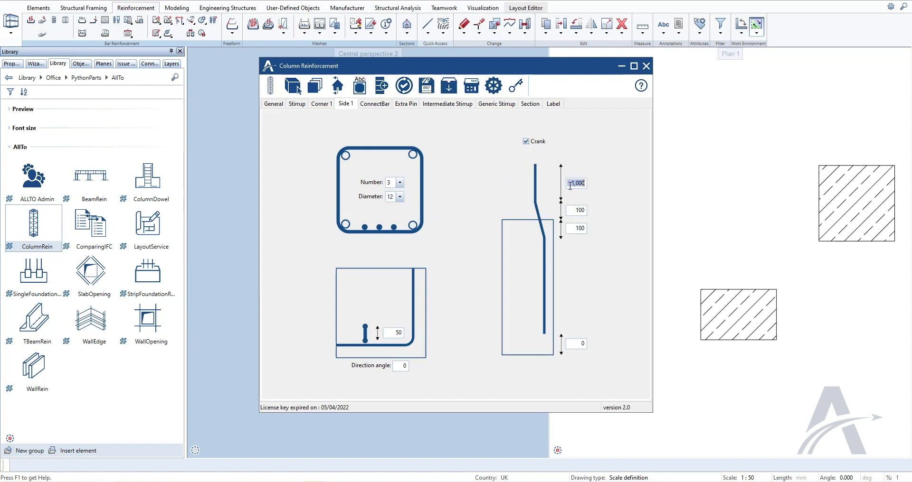
pyautogui.write('120')
pyautogui.doubleClick(570, 210)
pyautogui.write('20')
pyautogui.doubleClick(573, 227)
pyautogui.write('0')
pyautogui.doubleClick(390, 331)
pyautogui.write('3')
pyautogui.click(317, 91)
# Step: Window-select all three columns to update them, then orbit and zoom the enlarged 3D view
pyautogui.moveTo(580, 158); pyautogui.dragTo(899, 363)
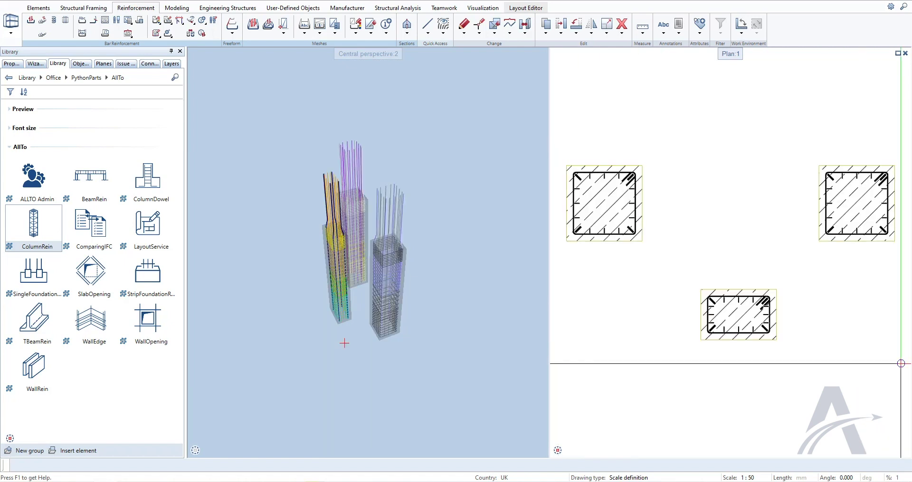
pyautogui.click(536, 54)
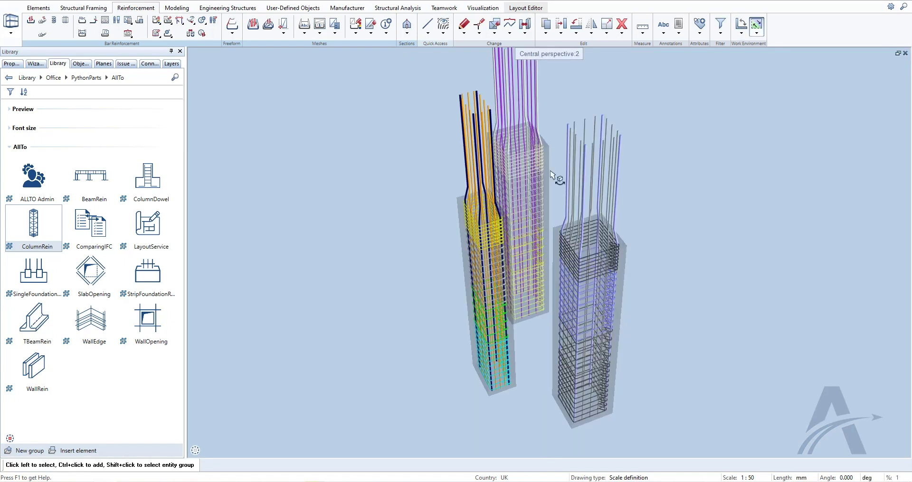
pyautogui.moveTo(545, 203)
pyautogui.keyDown('shift'); pyautogui.mouseDown(button='middle')
pyautogui.moveTo(448, 223)
pyautogui.moveTo(594, 199)
pyautogui.moveTo(806, 200)
pyautogui.mouseUp(button='middle'); pyautogui.keyUp('shift')
pyautogui.scroll(3, 447, 224)
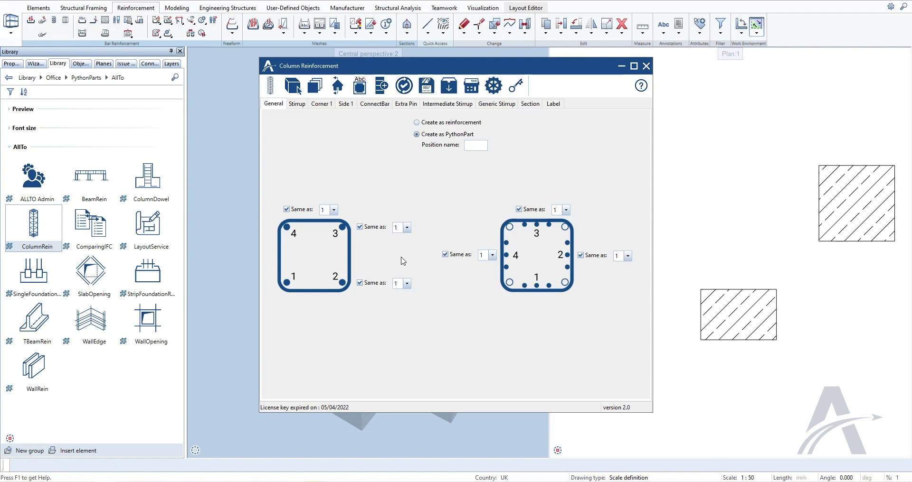
# Step: Unlink corners 2, 3 and 4, then set corner 4 Same as 2 and corner 3 Same as 1
pyautogui.click(360, 283)
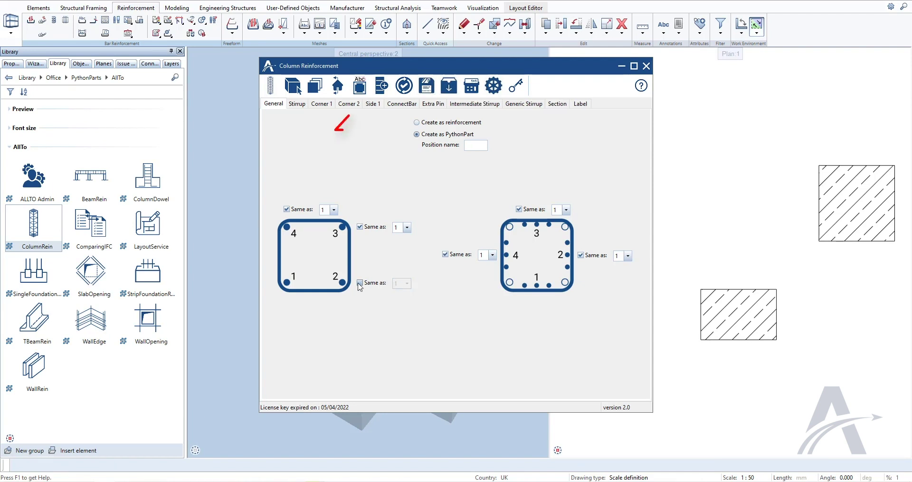
pyautogui.click(360, 228)
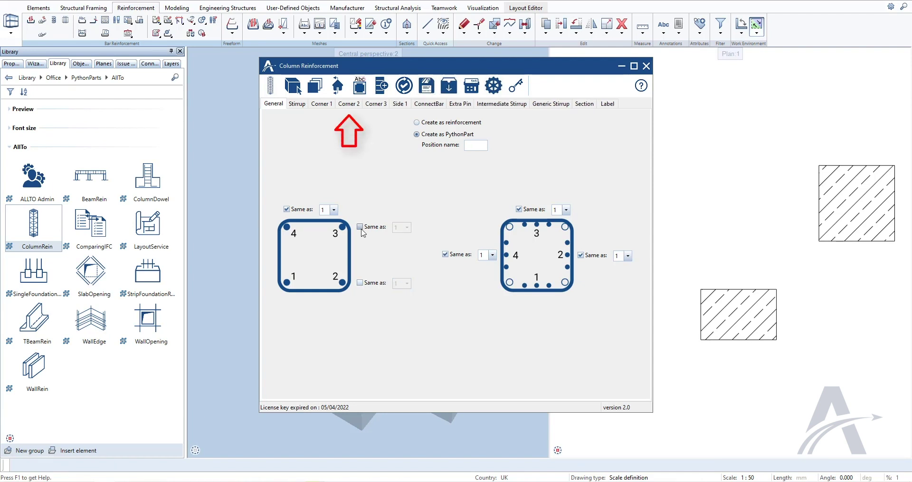
pyautogui.click(287, 209)
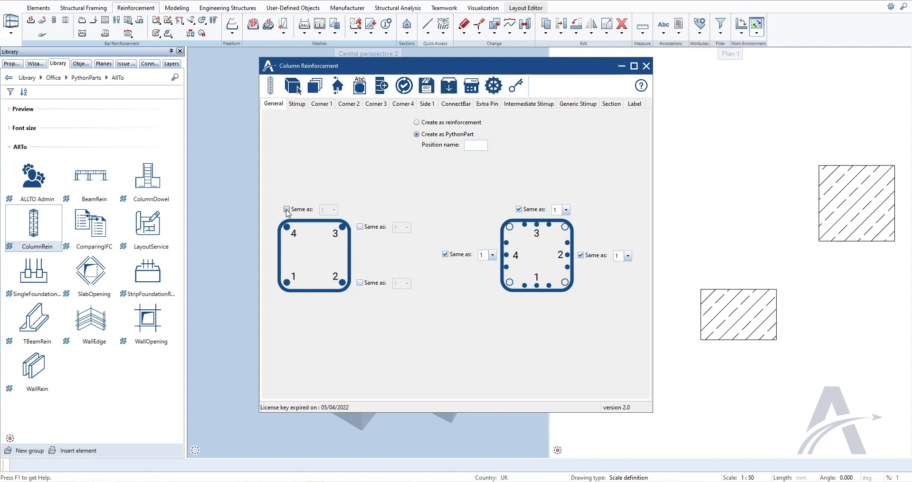
pyautogui.click(286, 209)
pyautogui.click(333, 210)
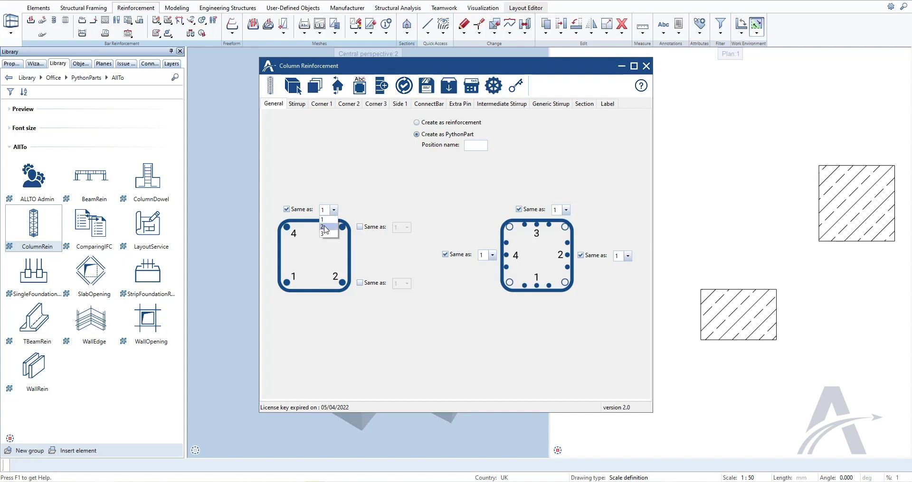
pyautogui.click(326, 224)
pyautogui.click(359, 227)
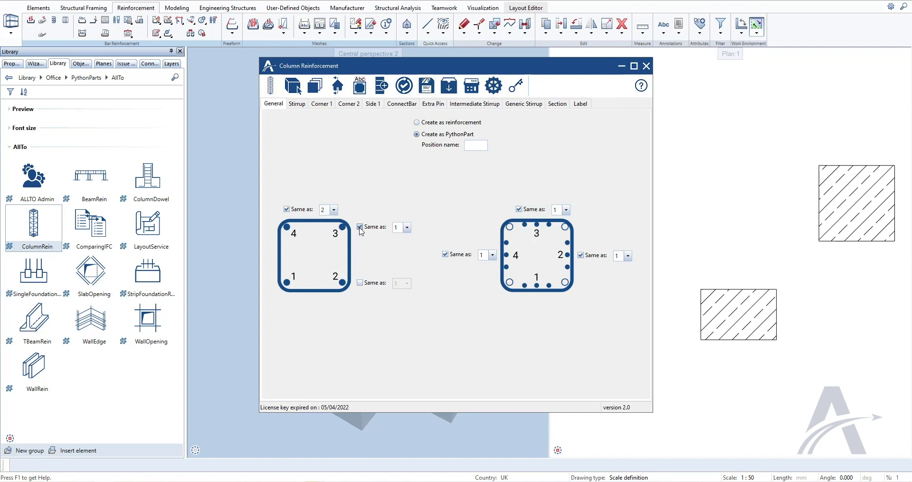
# Step: Copy corner 1's bar settings into corner 2, set its upper crank length to 1500, and apply
pyautogui.click(326, 105)
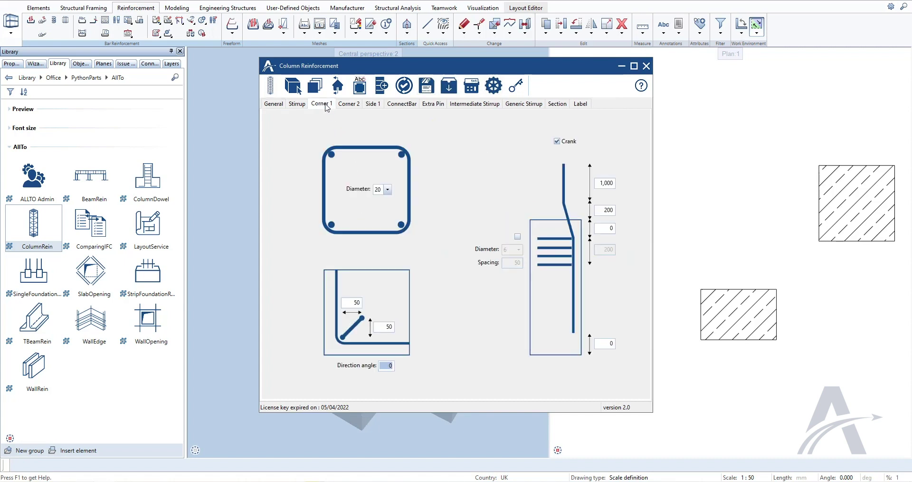
pyautogui.click(349, 104)
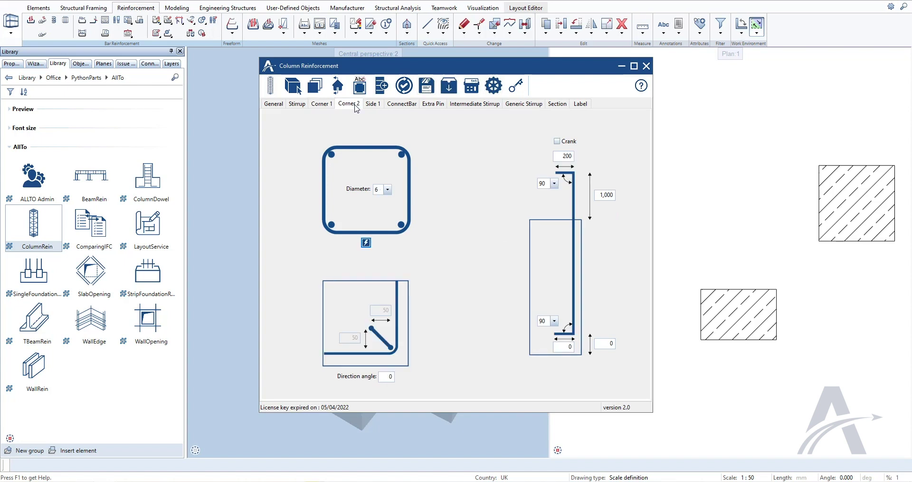
pyautogui.click(365, 243)
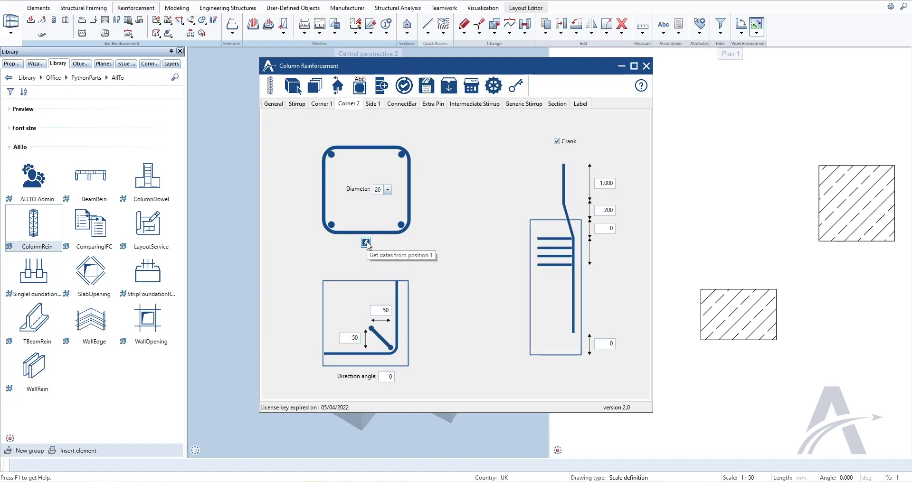
pyautogui.doubleClick(599, 183)
pyautogui.write('1500')
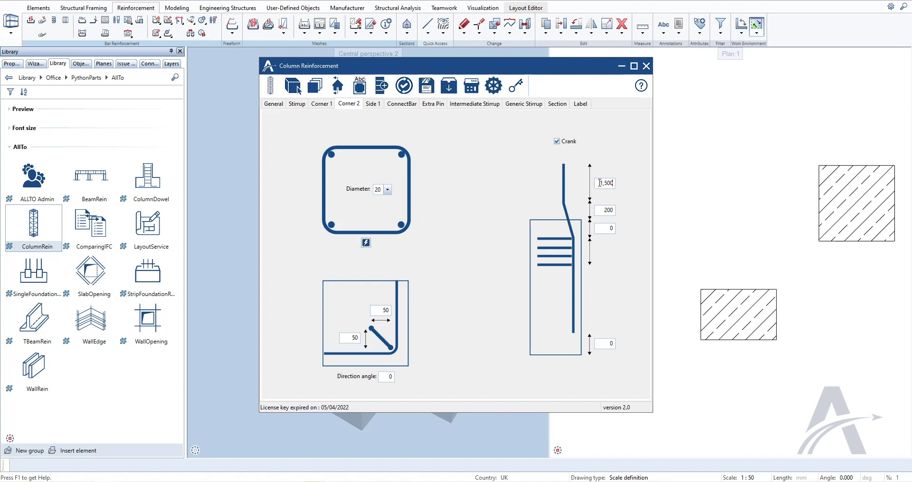
pyautogui.click(315, 86)
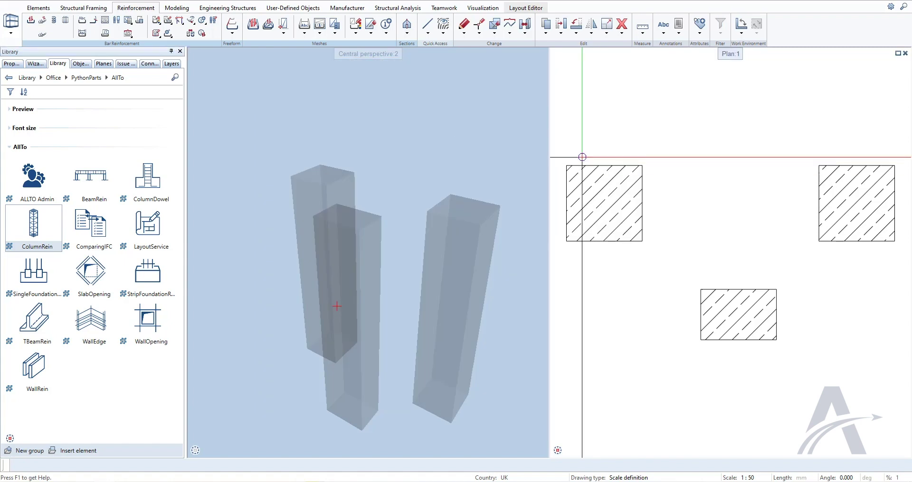
# Step: Select all columns, inspect the updated cages in an enlarged 3D view, and return to Column Reinforcement
pyautogui.moveTo(331, 301); pyautogui.dragTo(425, 453)
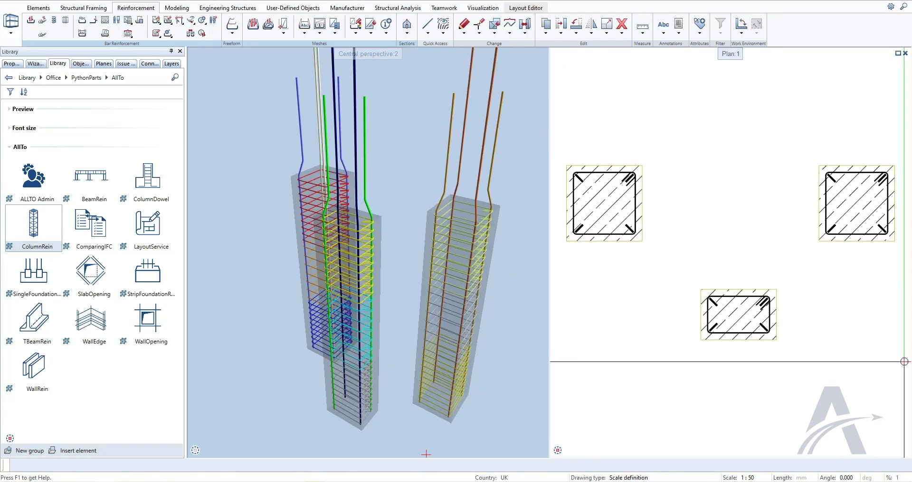
pyautogui.click(542, 54)
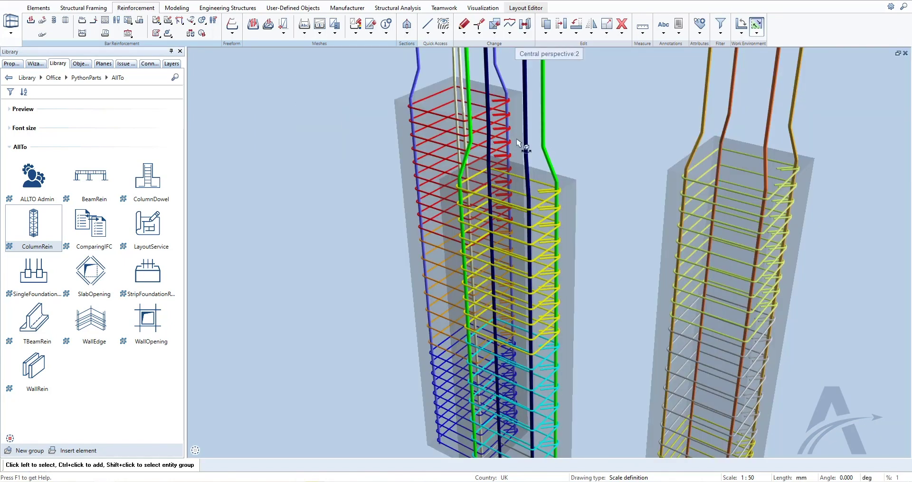
pyautogui.keyDown('shift'); pyautogui.moveTo(531, 145); pyautogui.dragTo(565, 248, button='middle'); pyautogui.keyUp('shift')
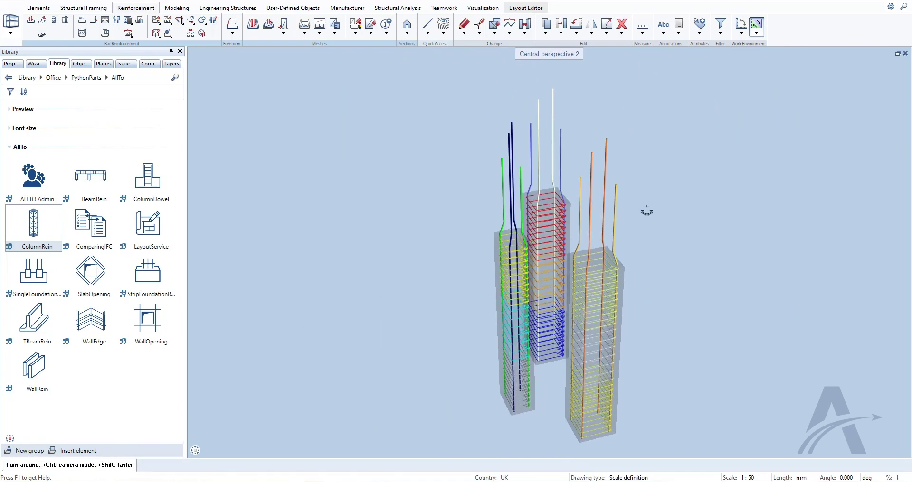
pyautogui.keyDown('shift'); pyautogui.moveTo(480, 215); pyautogui.dragTo(706, 212, button='middle'); pyautogui.keyUp('shift')
pyautogui.press('Escape')
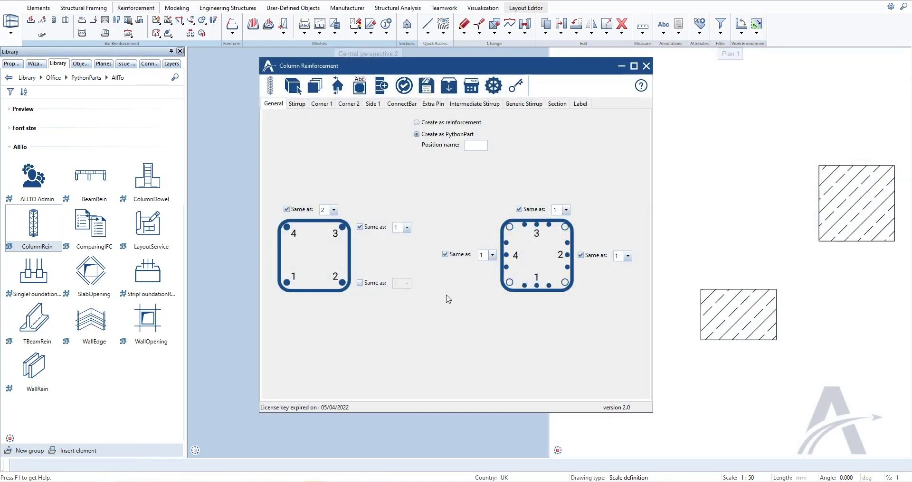
# Step: Give side 2 its own bars with side 4 Same as 2, and put four bars on side 1
pyautogui.click(580, 255)
pyautogui.click(493, 255)
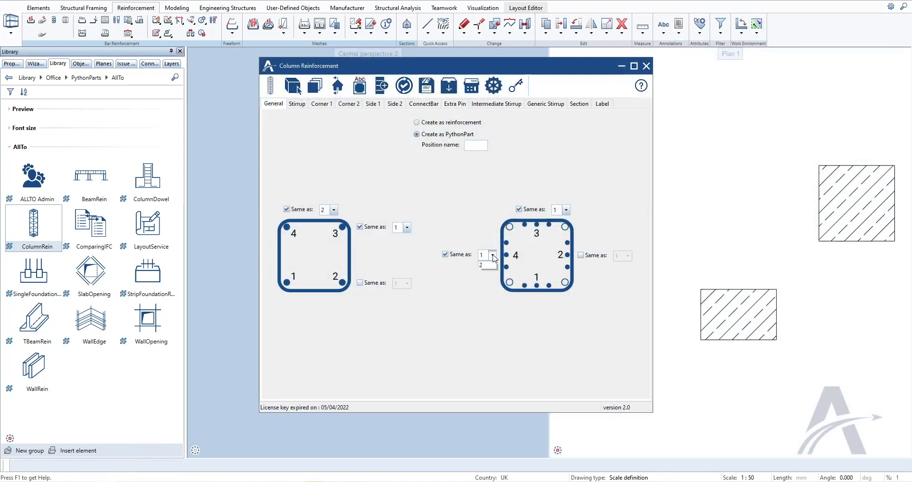
pyautogui.click(481, 270)
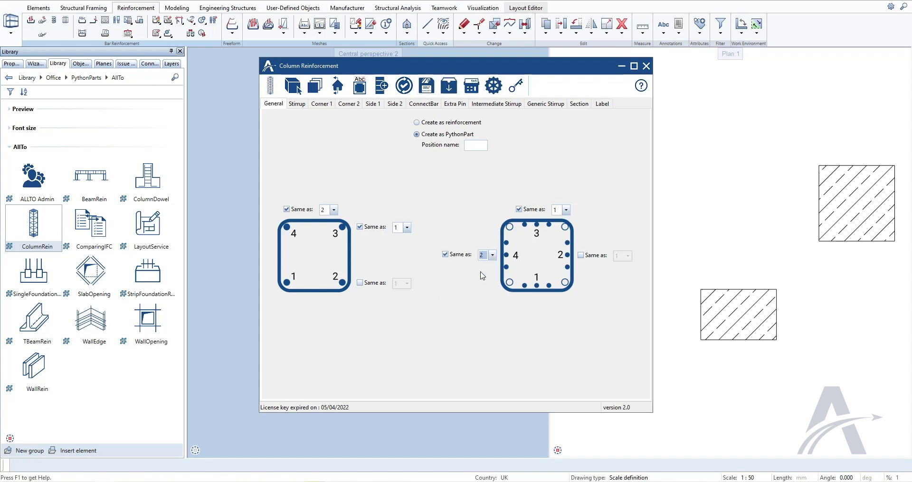
pyautogui.click(373, 106)
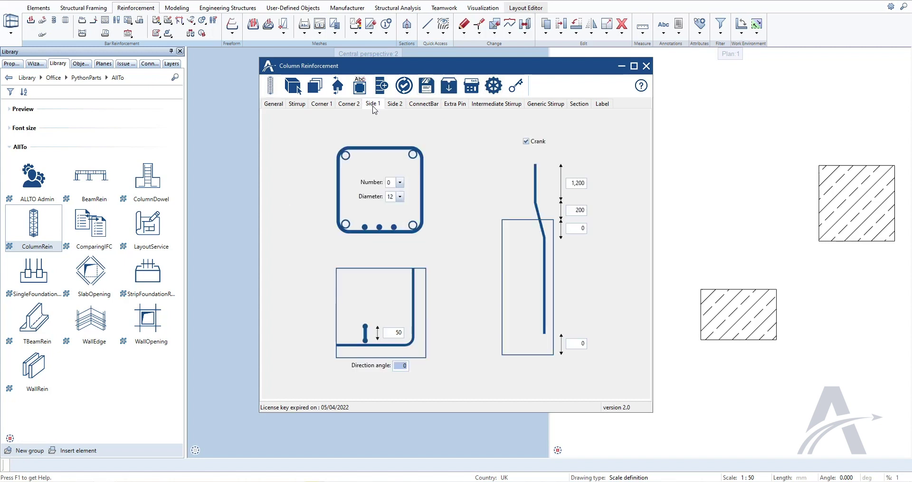
pyautogui.click(400, 183)
pyautogui.click(394, 220)
# Step: Copy side 1's bar settings to side 2 with two bars, then start placing the cage
pyautogui.click(396, 105)
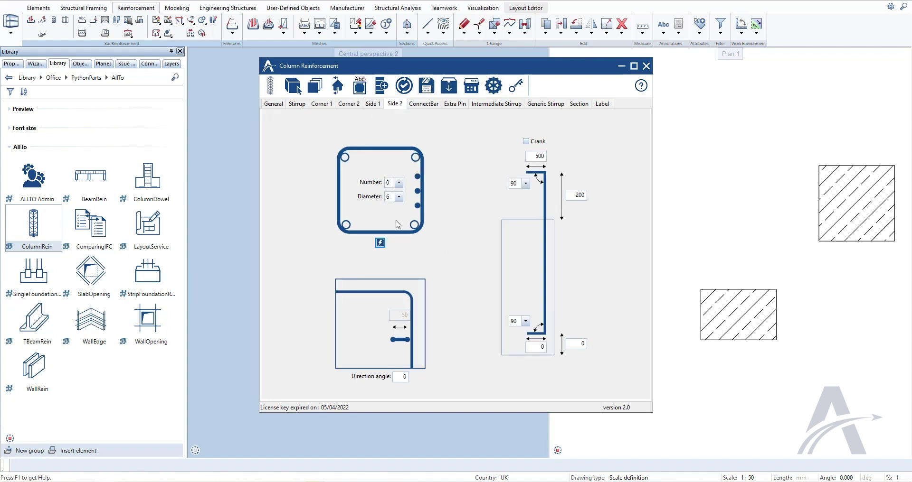
pyautogui.click(380, 243)
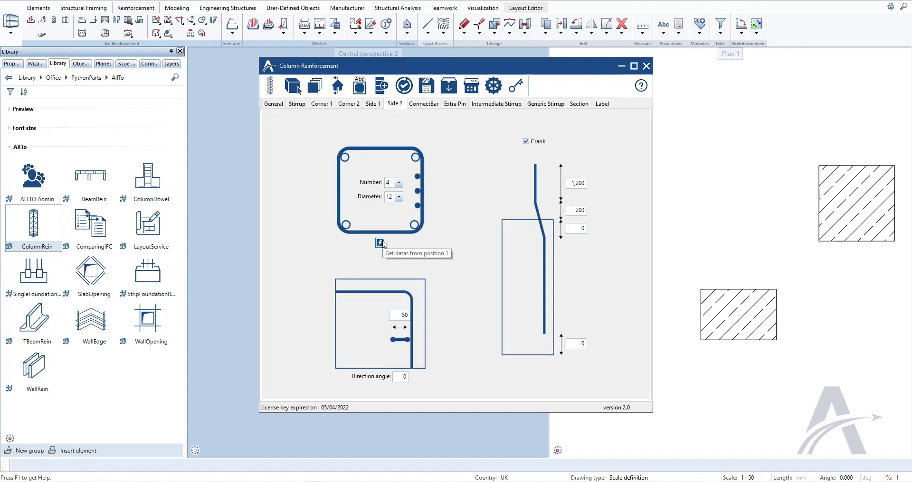
pyautogui.click(399, 183)
pyautogui.click(391, 207)
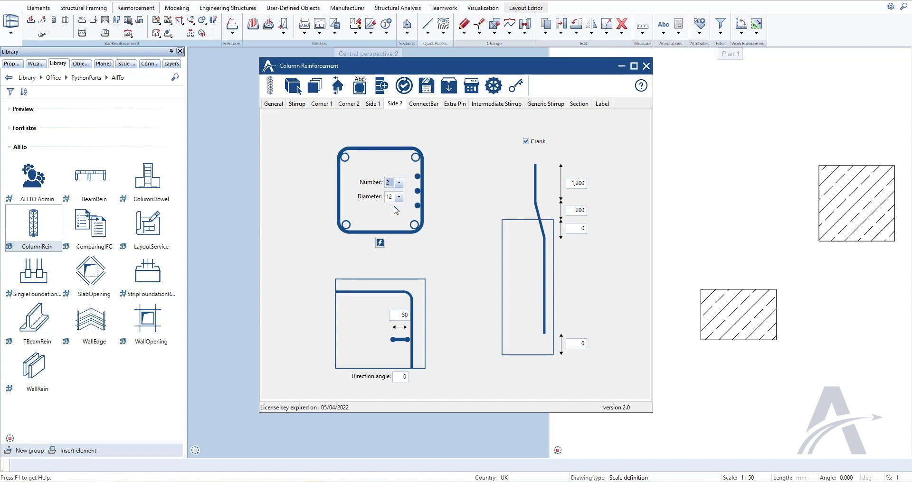
pyautogui.click(270, 86)
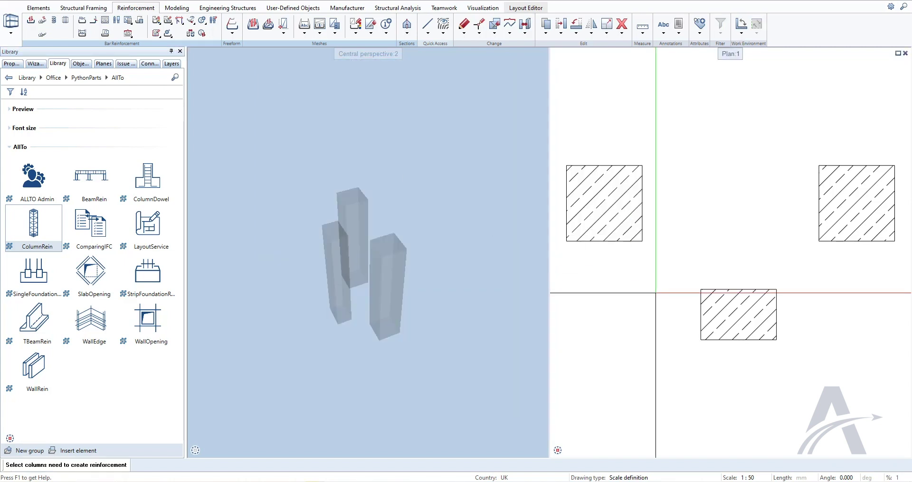
# Step: Place the cage in the bottom column, inspect it in 3D, and reopen its reinforcement settings
pyautogui.click(724, 318)
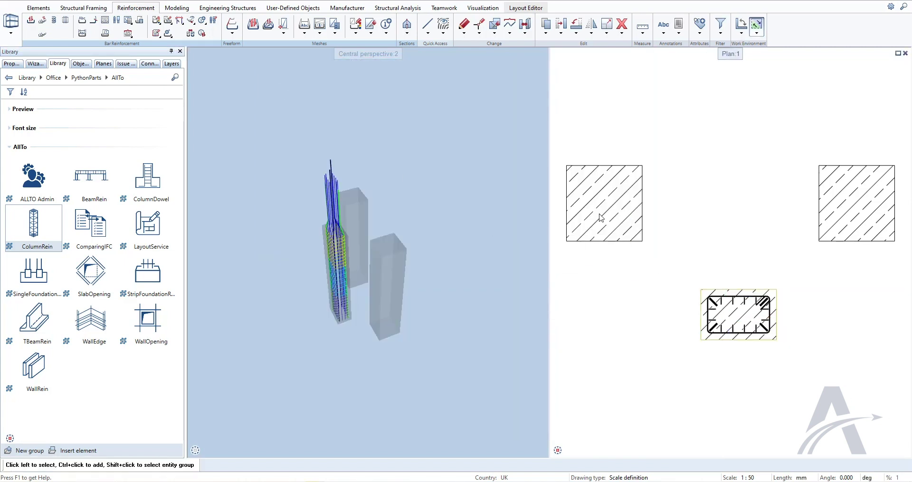
pyautogui.click(538, 53)
pyautogui.keyDown('shift'); pyautogui.moveTo(477, 218); pyautogui.dragTo(658, 197, button='middle'); pyautogui.keyUp('shift')
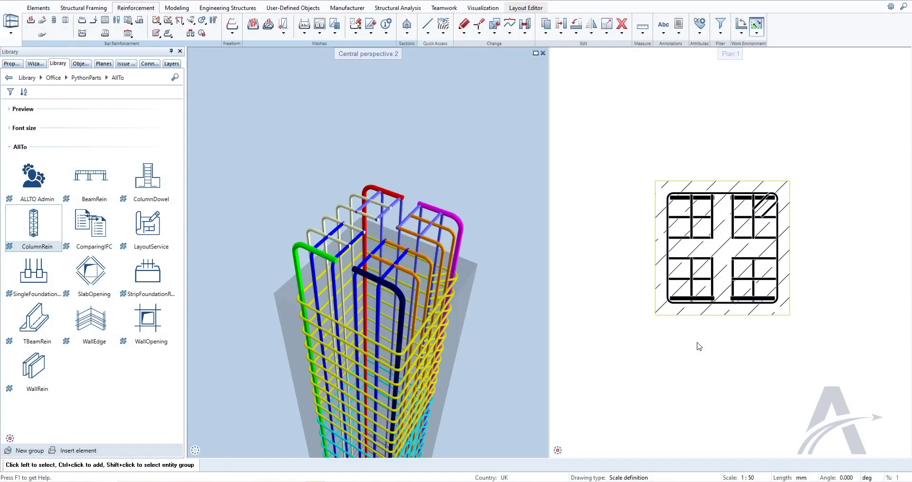
pyautogui.click(699, 346)
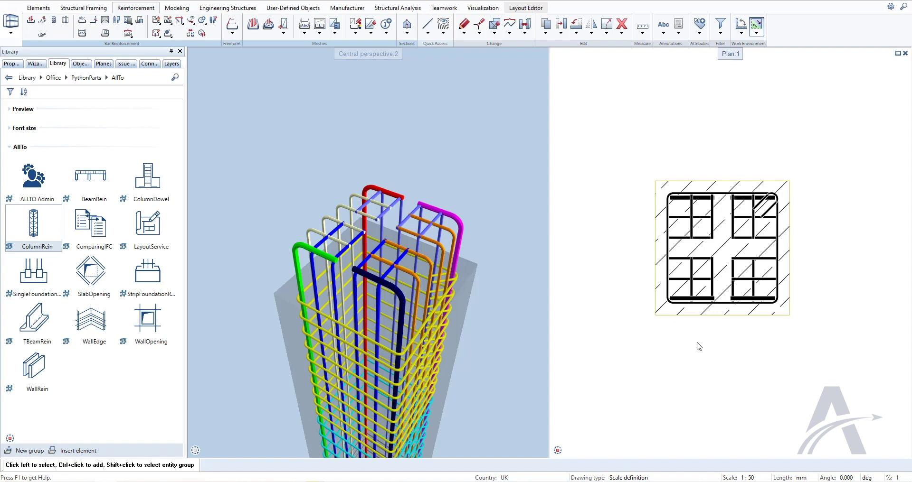
pyautogui.click(321, 104)
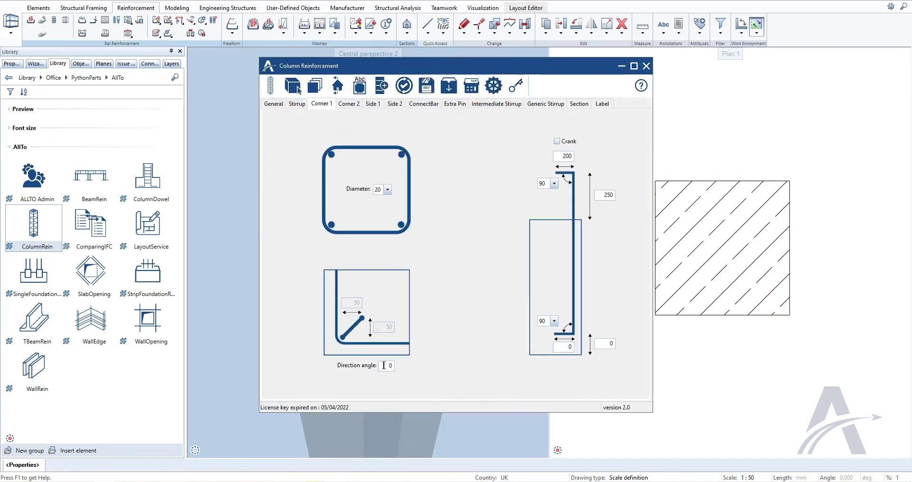
# Step: Change the corner 1 and corner 2 (135°) direction angles, set sides 1 and 2 to 180°, and update the cage
pyautogui.doubleClick(384, 366)
pyautogui.write('-135')
pyautogui.click(352, 104)
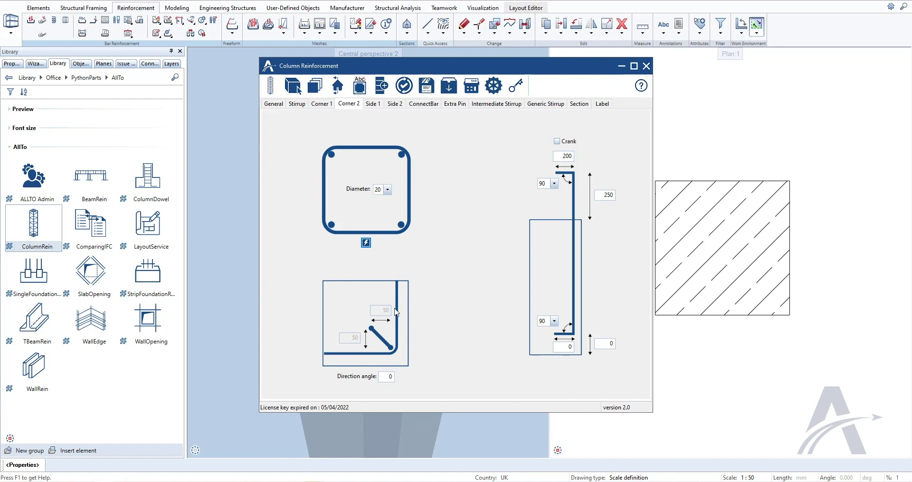
pyautogui.doubleClick(381, 377)
pyautogui.write('135')
pyautogui.click(373, 103)
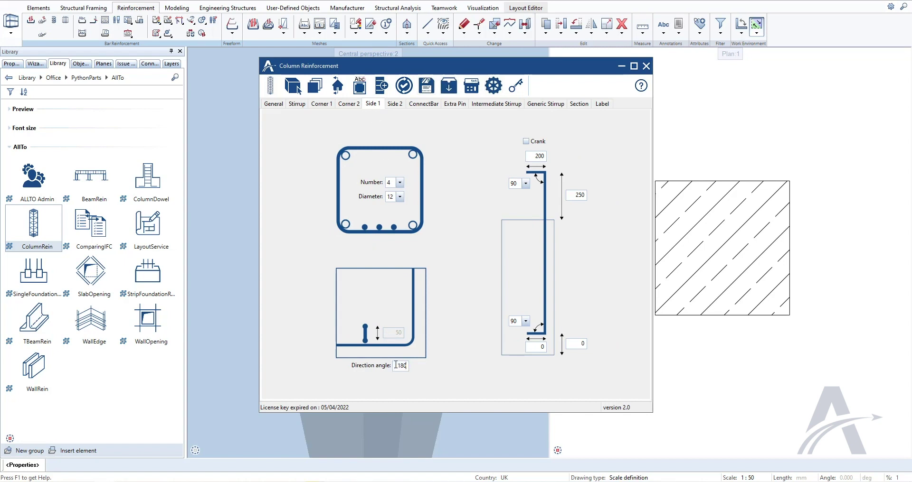
pyautogui.click(398, 105)
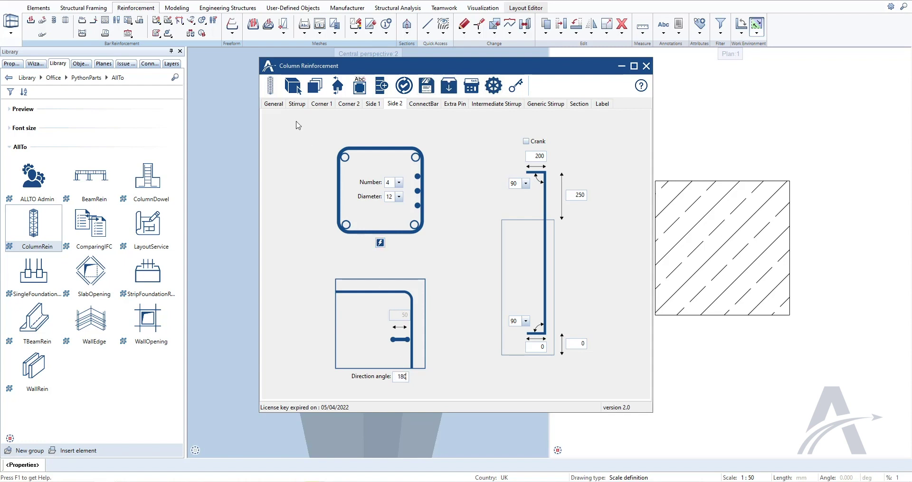
pyautogui.click(275, 87)
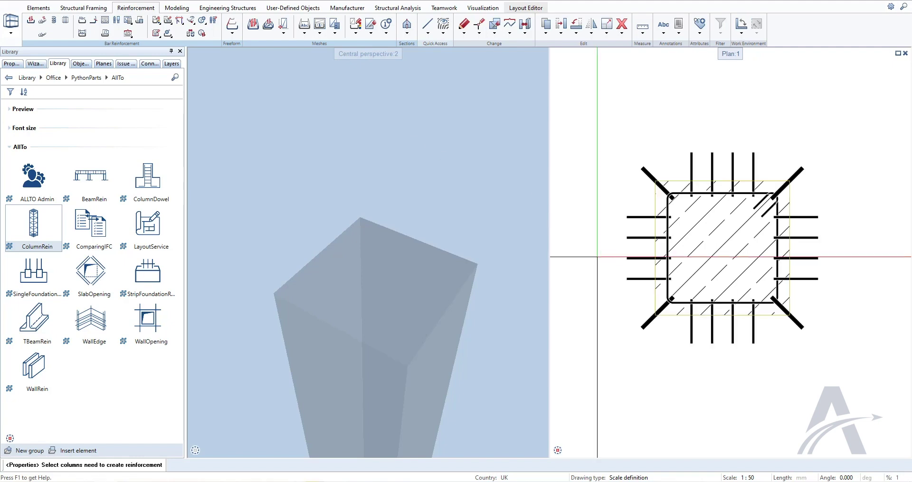
# Step: End the reinforcement update and orbit the 3D view to check the outward-bent starter bars
pyautogui.press('Escape')
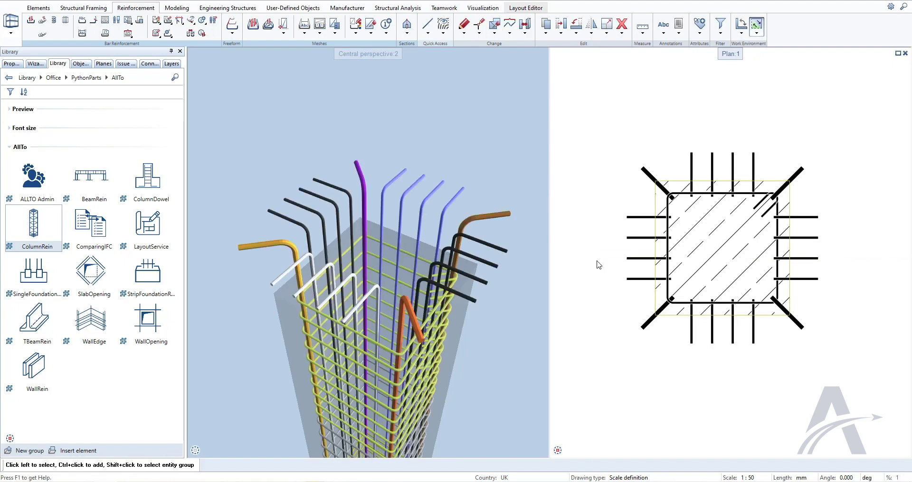
pyautogui.moveTo(427, 193)
pyautogui.keyDown('shift'); pyautogui.mouseDown(button='middle')
pyautogui.moveTo(418, 274)
pyautogui.moveTo(438, 230)
pyautogui.mouseUp(button='middle'); pyautogui.keyUp('shift')
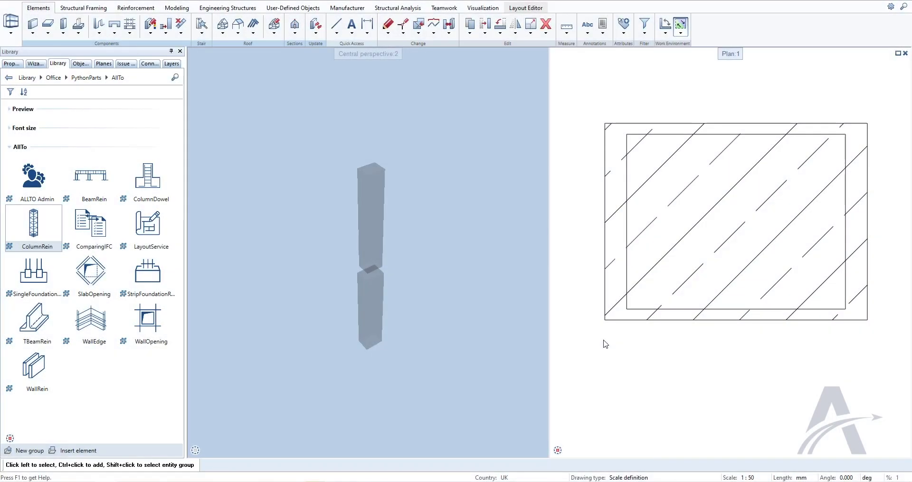
# Step: Select the lower and then the upper column of the stack, and start ColumnRein from the Library
pyautogui.click(635, 325)
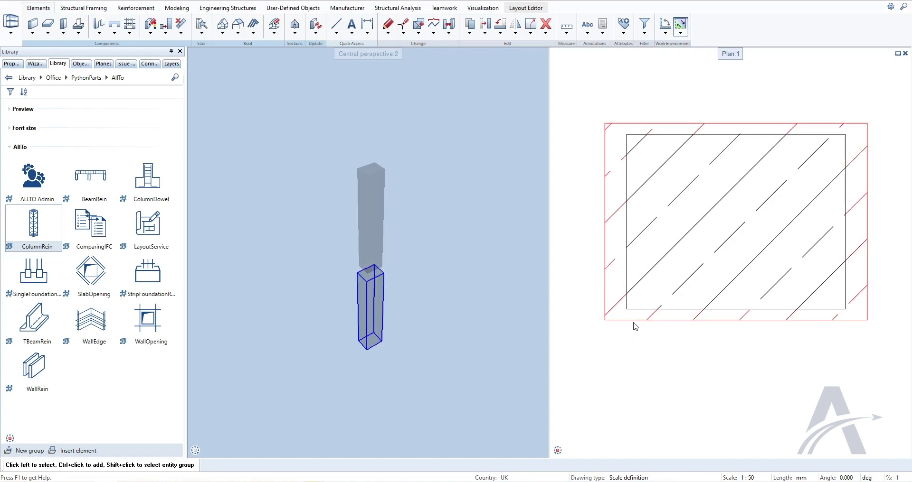
pyautogui.click(640, 264)
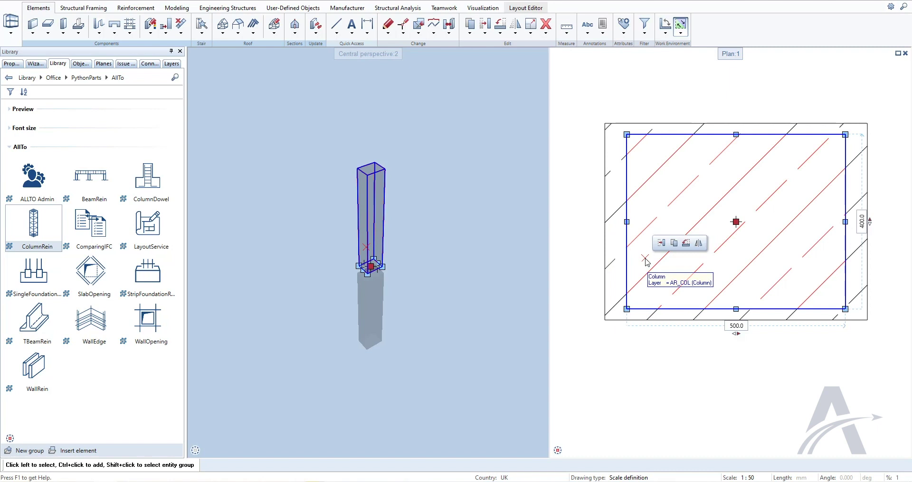
pyautogui.click(36, 223)
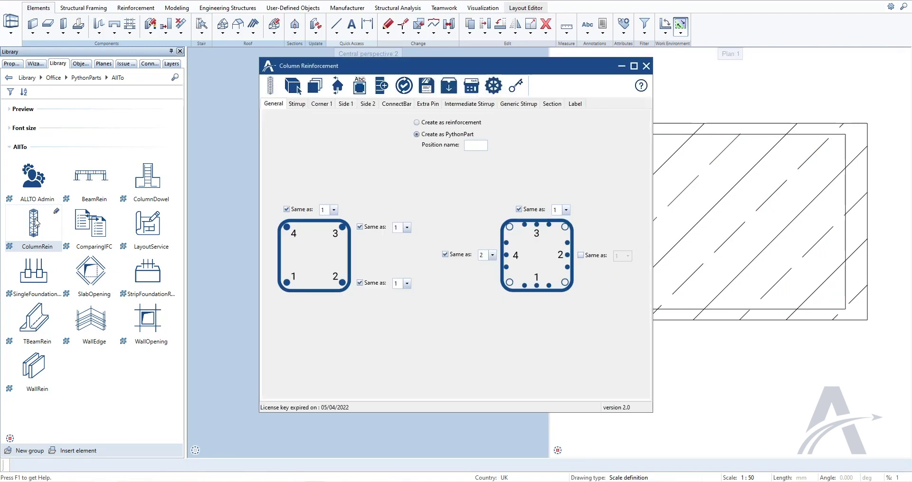
# Step: Give the column above 50 mm concrete cover and 10 mm stirrups, mark it Same as below, and close
pyautogui.click(494, 86)
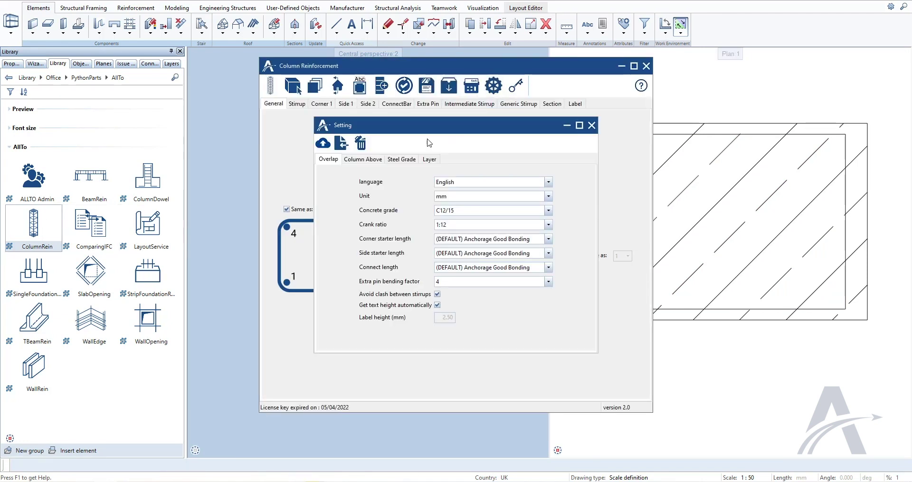
pyautogui.click(359, 162)
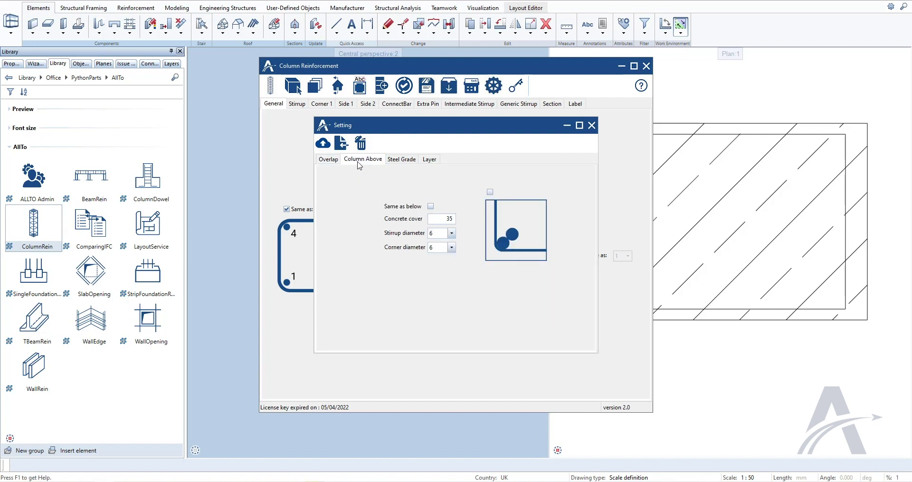
pyautogui.doubleClick(442, 219)
pyautogui.write('50')
pyautogui.click(451, 233)
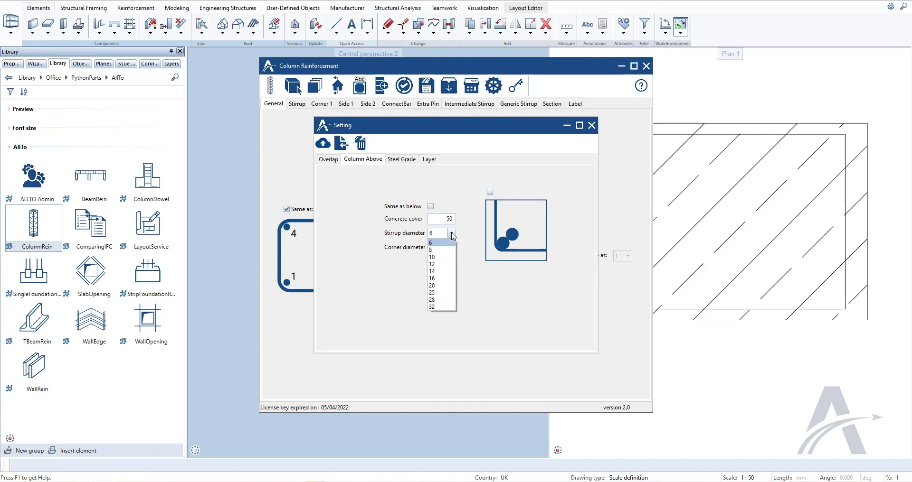
pyautogui.click(430, 208)
pyautogui.click(430, 207)
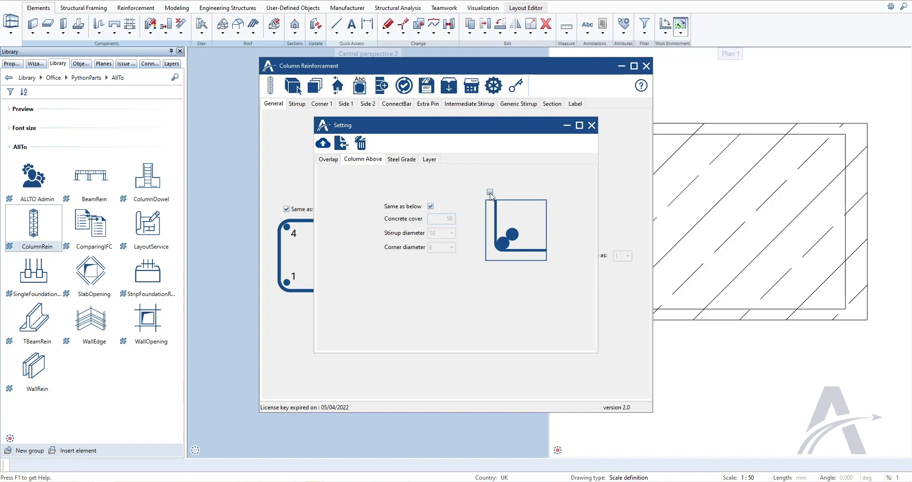
pyautogui.click(592, 126)
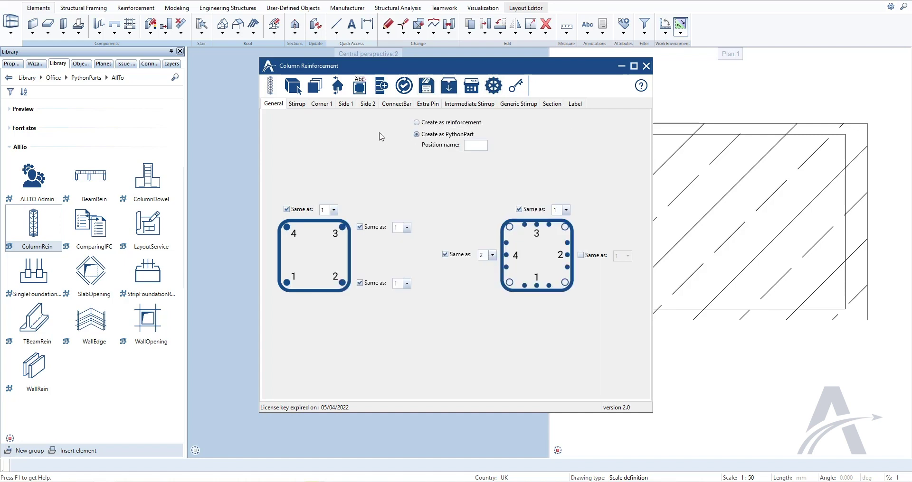
# Step: Choose diameter 20 for the Corner 1 bars and diameter 12 for the Side 1 and Side 2 bars
pyautogui.click(322, 104)
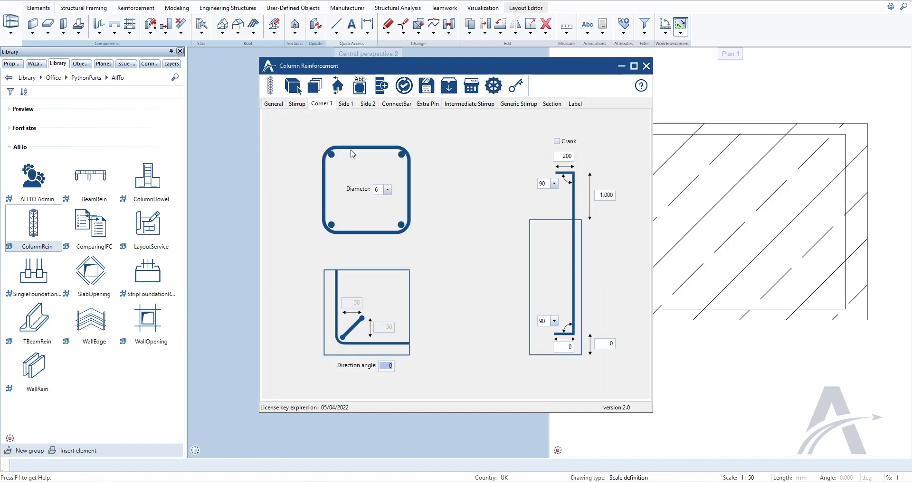
pyautogui.click(387, 189)
pyautogui.click(382, 236)
pyautogui.click(346, 105)
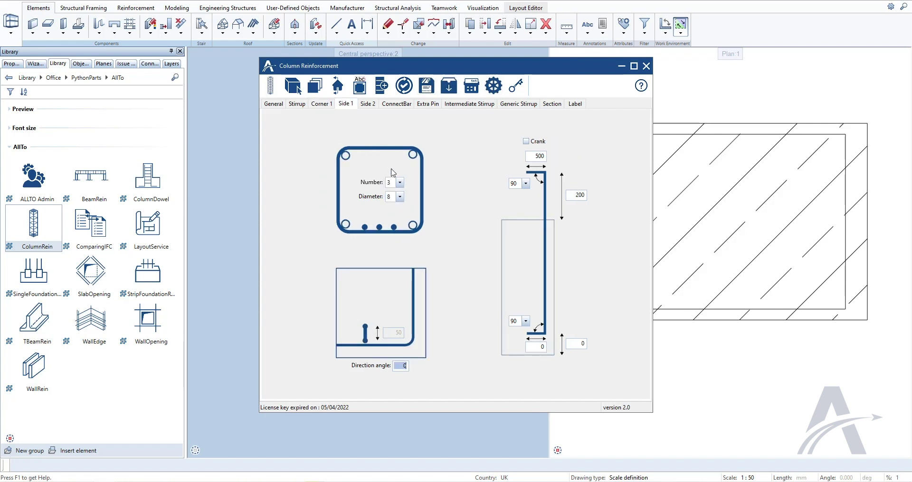
pyautogui.click(400, 197)
pyautogui.click(395, 227)
pyautogui.click(368, 103)
pyautogui.click(399, 197)
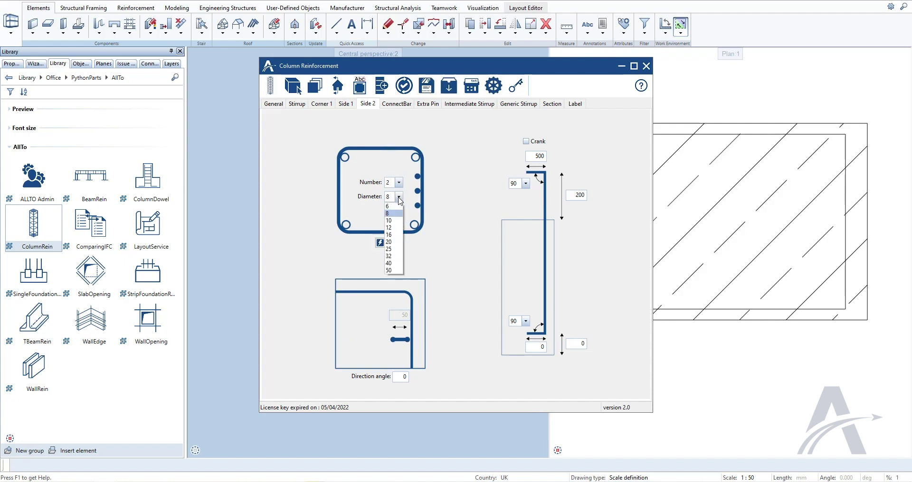
pyautogui.click(392, 228)
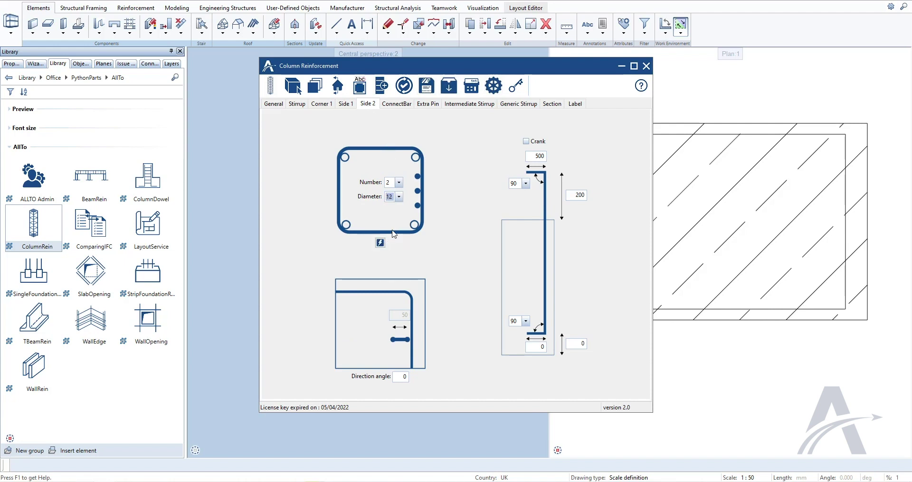
# Step: Pick the lower and upper columns for the splice, review the Corner 1, Side 1 and Side 2 cranks, and confirm
pyautogui.click(382, 86)
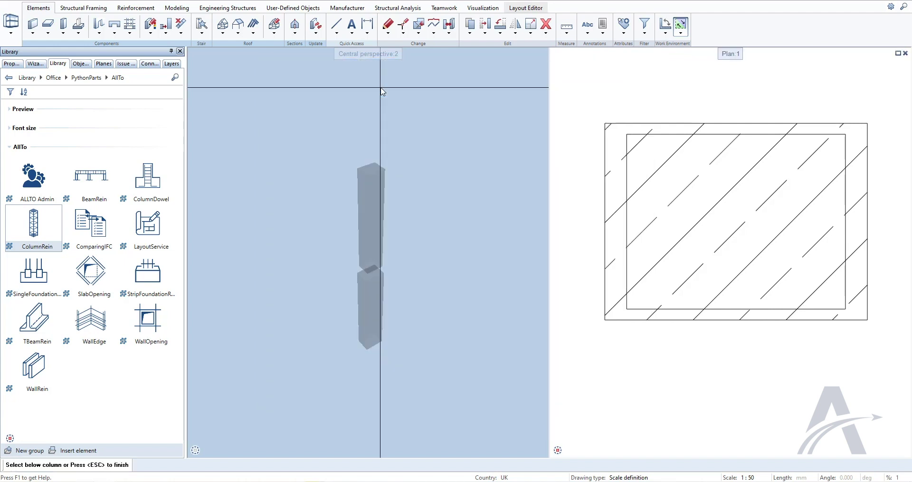
pyautogui.click(373, 294)
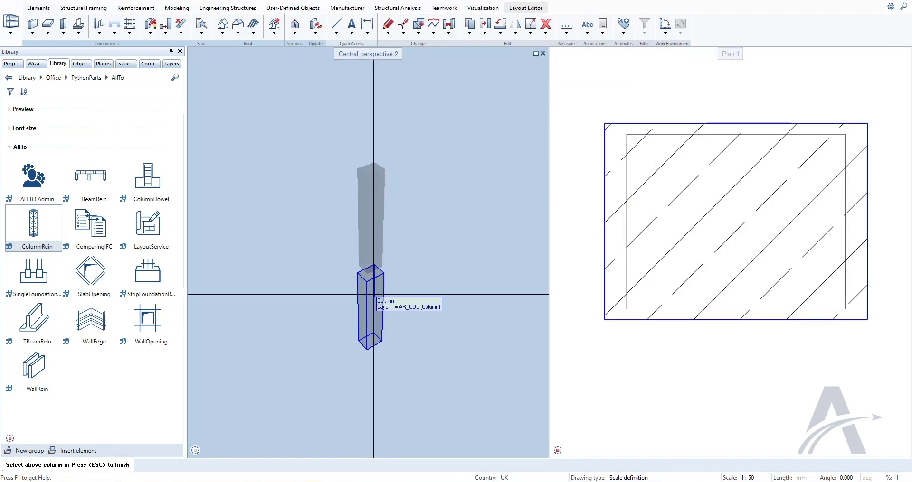
pyautogui.click(375, 226)
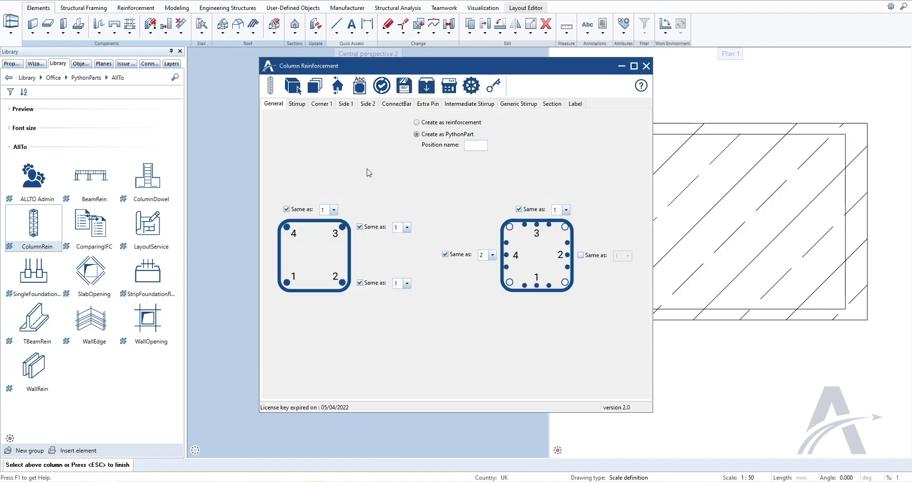
pyautogui.click(323, 106)
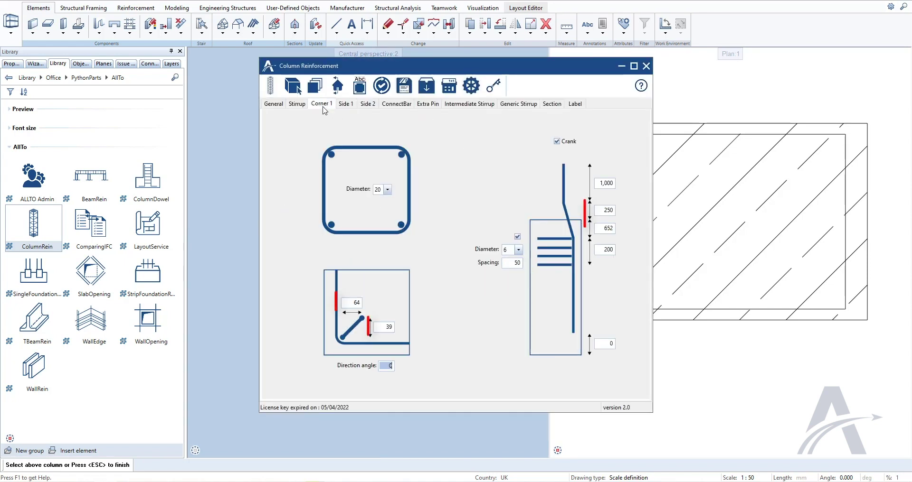
pyautogui.click(348, 104)
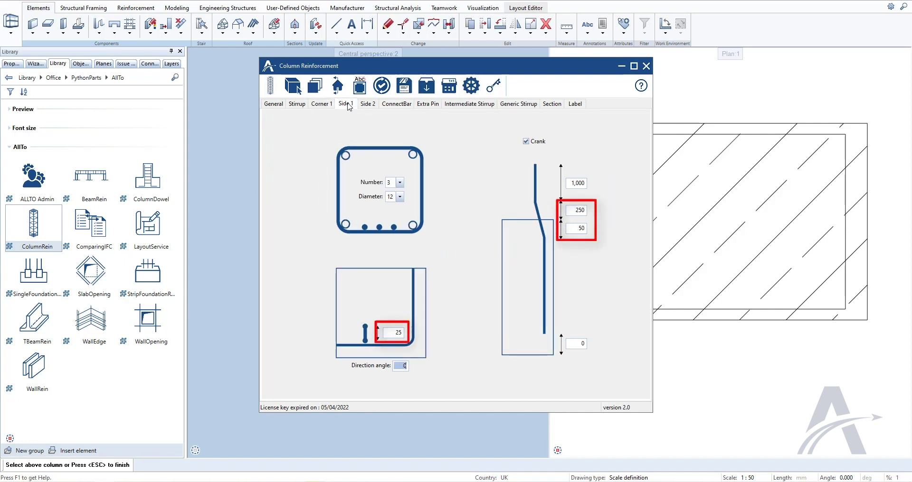
pyautogui.click(370, 105)
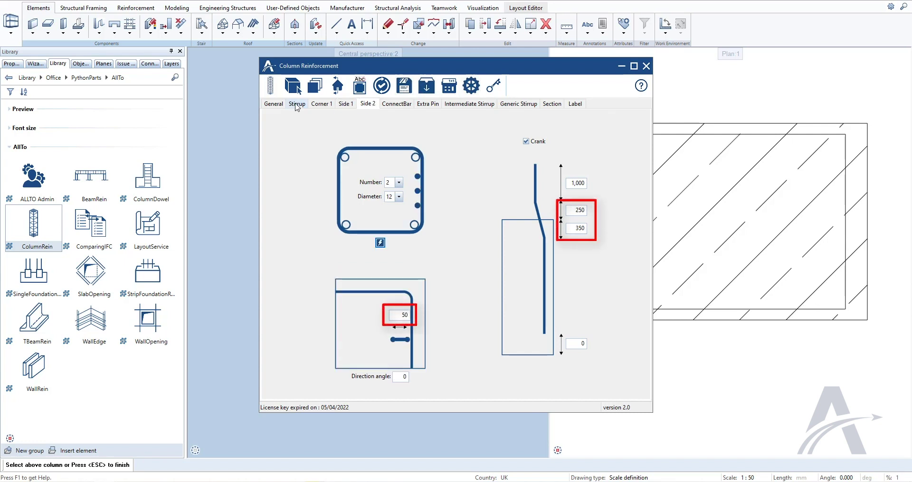
pyautogui.click(270, 85)
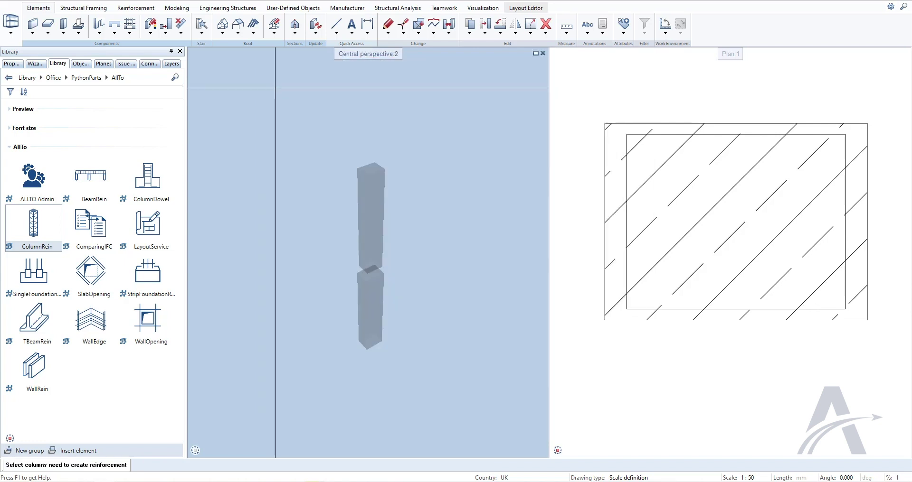
# Step: Reinforce the lower column with the cranked cage and zoom in on it
pyautogui.click(369, 300)
pyautogui.scroll(3, 421, 299)
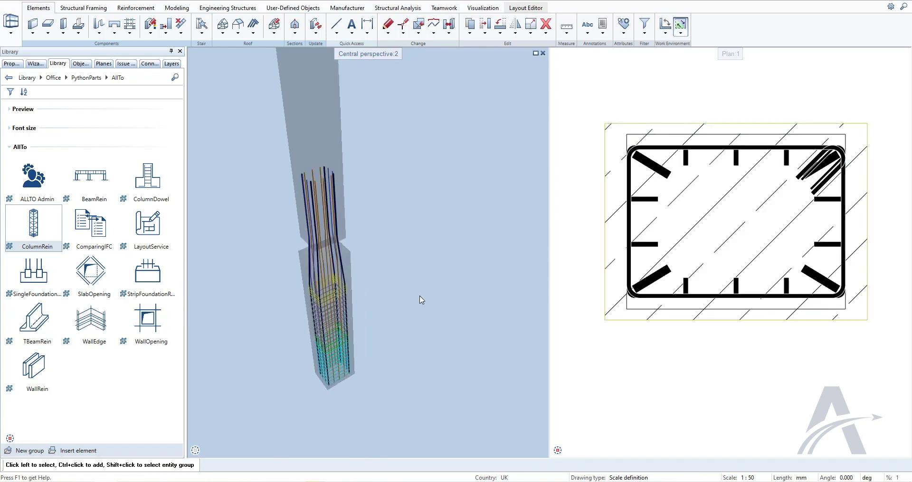
pyautogui.moveTo(403, 297)
pyautogui.mouseDown(button='middle')
pyautogui.moveTo(448, 213)
pyautogui.moveTo(439, 285)
pyautogui.mouseUp(button='middle')
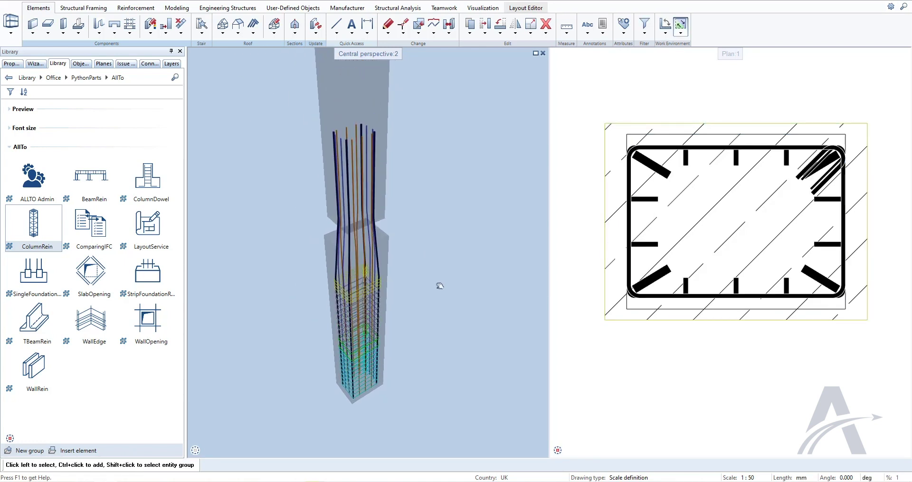
# Step: Start a new ColumnRein cage with the Side 1 and Side 2 top legs set to 0
pyautogui.click(27, 230)
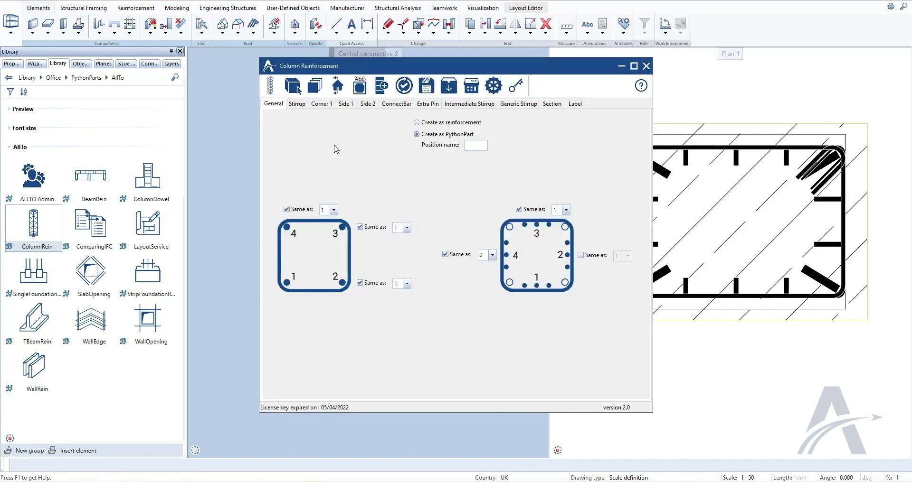
pyautogui.click(323, 104)
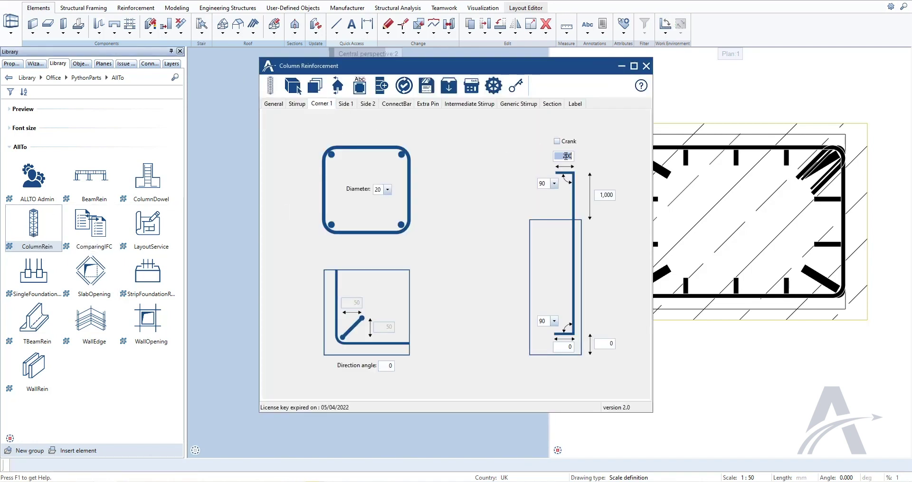
pyautogui.click(345, 104)
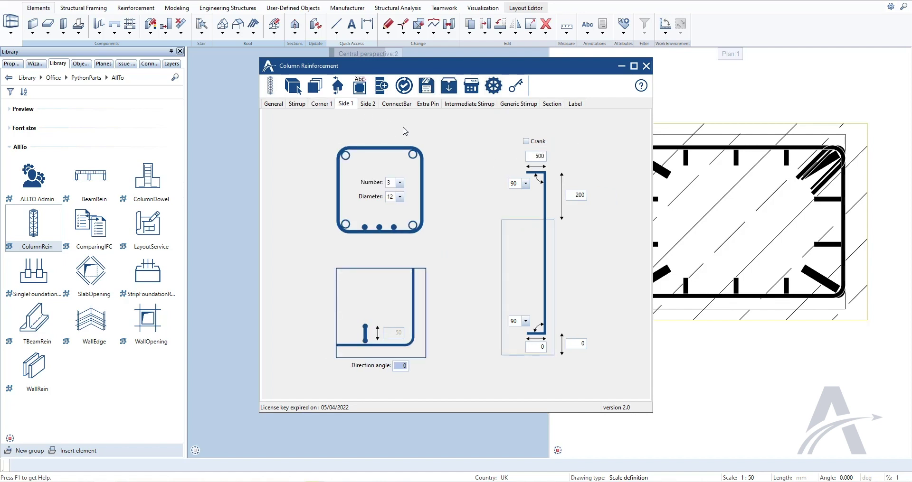
pyautogui.doubleClick(534, 156)
pyautogui.write('0')
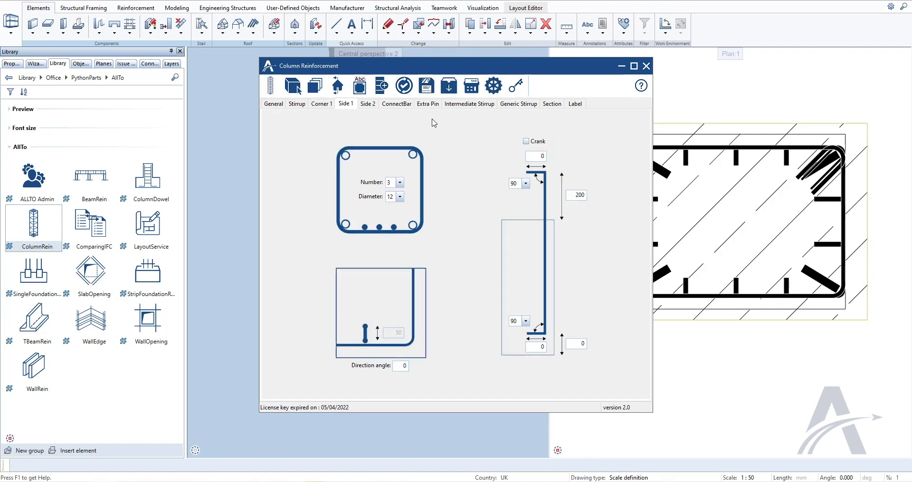
pyautogui.click(367, 104)
pyautogui.doubleClick(538, 156)
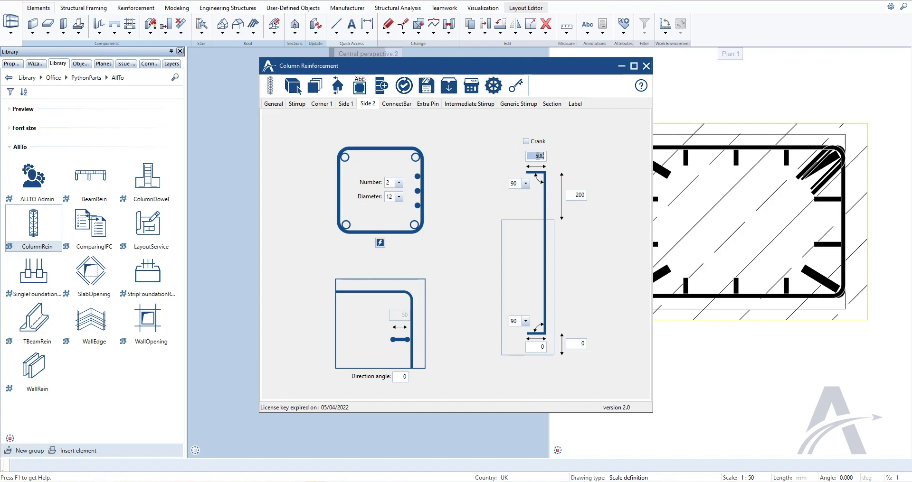
# Step: Confirm the 0 top leg, place the cage on the upper column, and orbit around its stirrups
pyautogui.write('0')
pyautogui.click(270, 86)
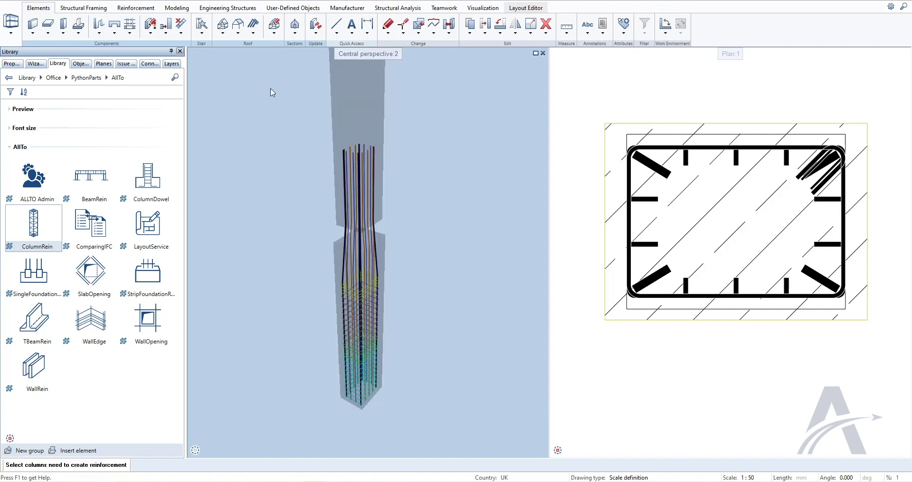
pyautogui.press('Escape')
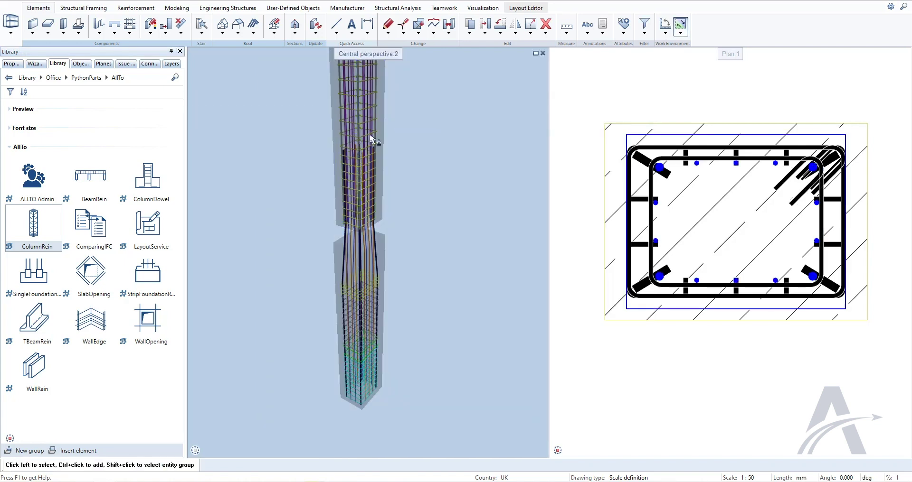
pyautogui.scroll(5, 390, 205)
pyautogui.scroll(2, 390, 205)
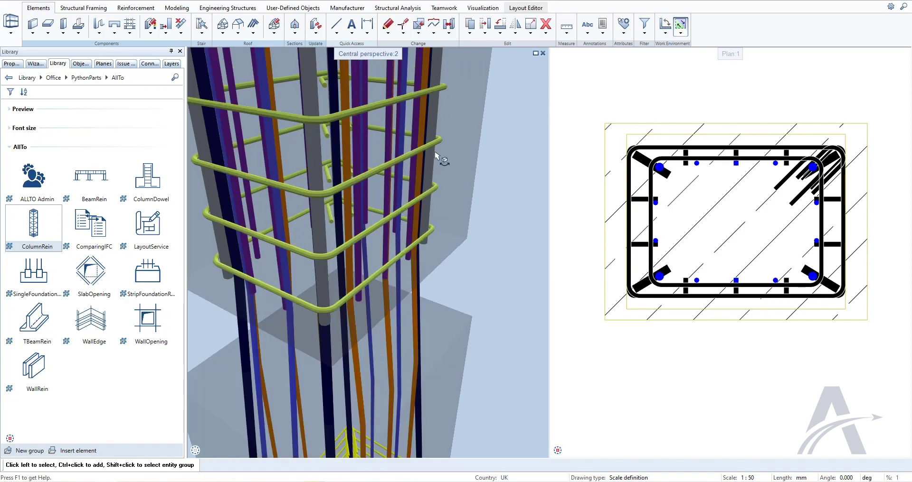
pyautogui.keyDown('shift'); pyautogui.moveTo(441, 159); pyautogui.dragTo(347, 186, button='middle'); pyautogui.keyUp('shift')
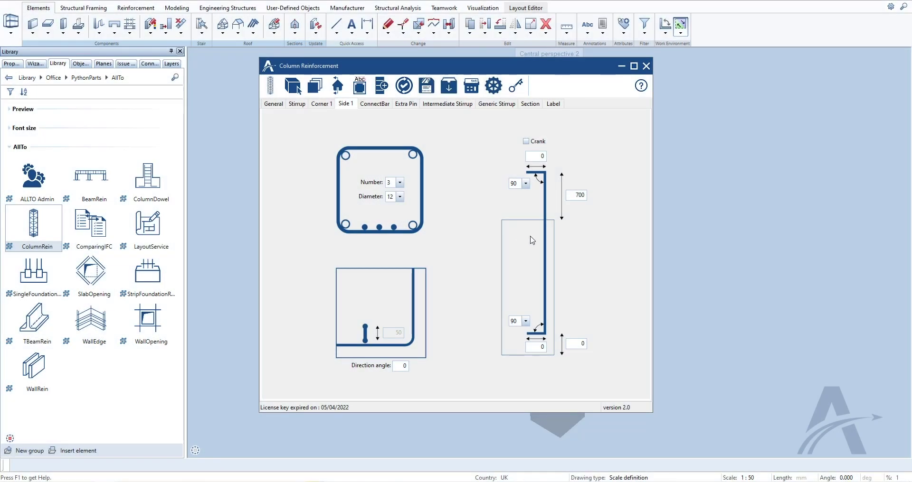
# Step: Set Side 1 bar length to -1 and add three Ø12 connecting bars per side with 50 cover
pyautogui.doubleClick(576, 196)
pyautogui.write('-1')
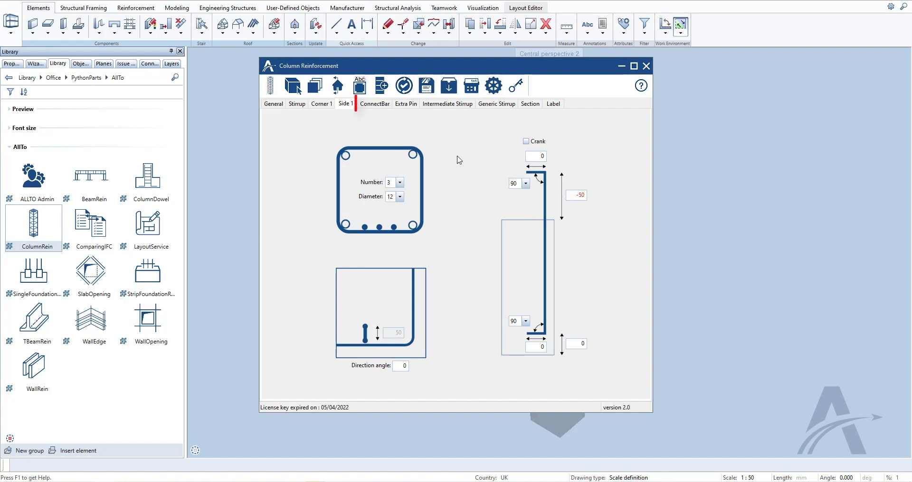
pyautogui.click(376, 104)
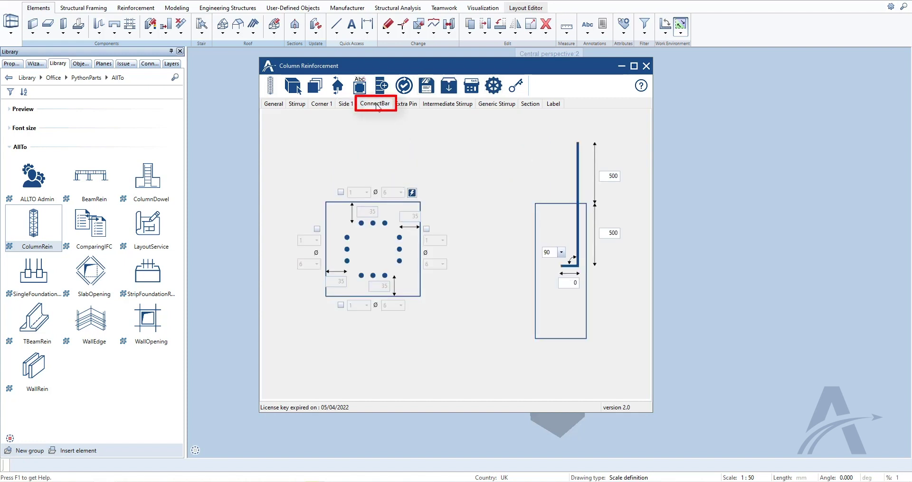
pyautogui.click(341, 193)
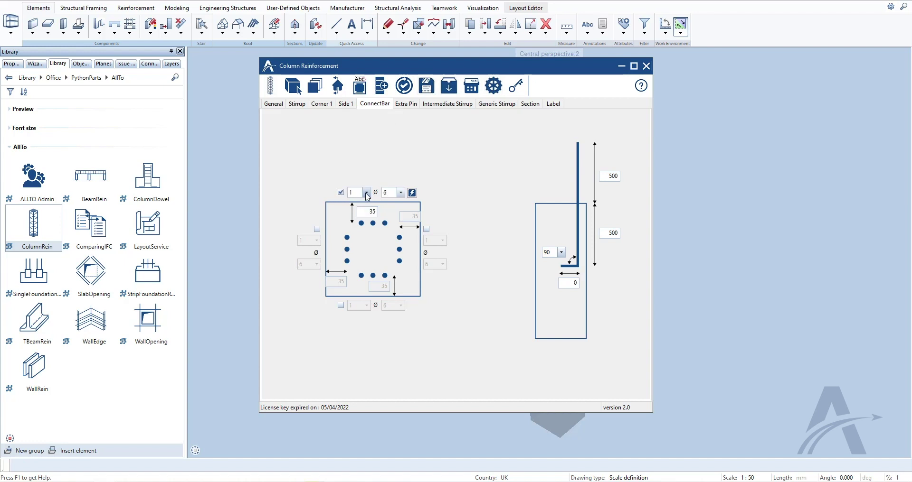
pyautogui.click(367, 192)
pyautogui.click(357, 221)
pyautogui.click(401, 192)
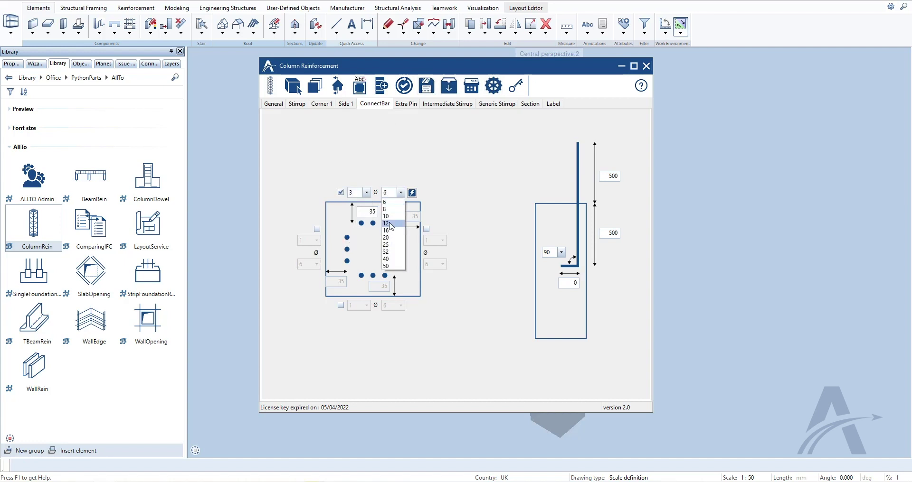
pyautogui.click(390, 224)
pyautogui.doubleClick(363, 212)
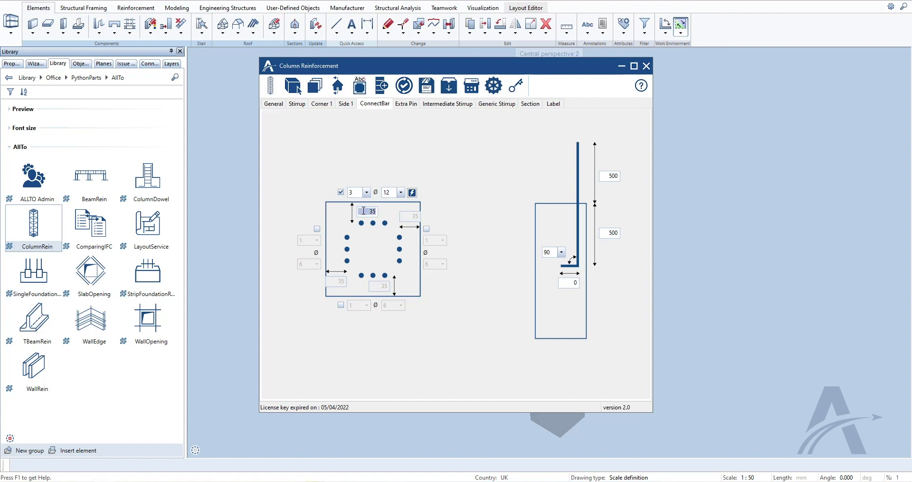
pyautogui.write('50')
pyautogui.click(411, 193)
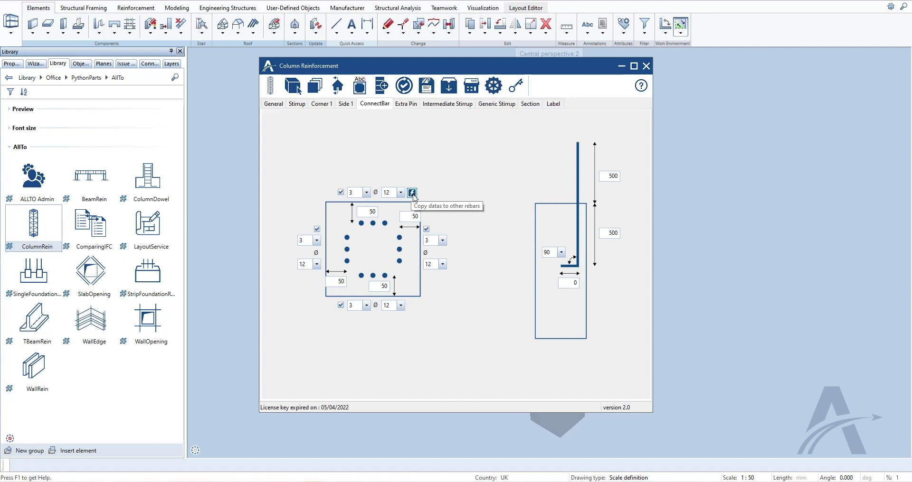
# Step: Give the connecting bars 135° hooks of 200 and lengths of 300 and 700
pyautogui.doubleClick(568, 284)
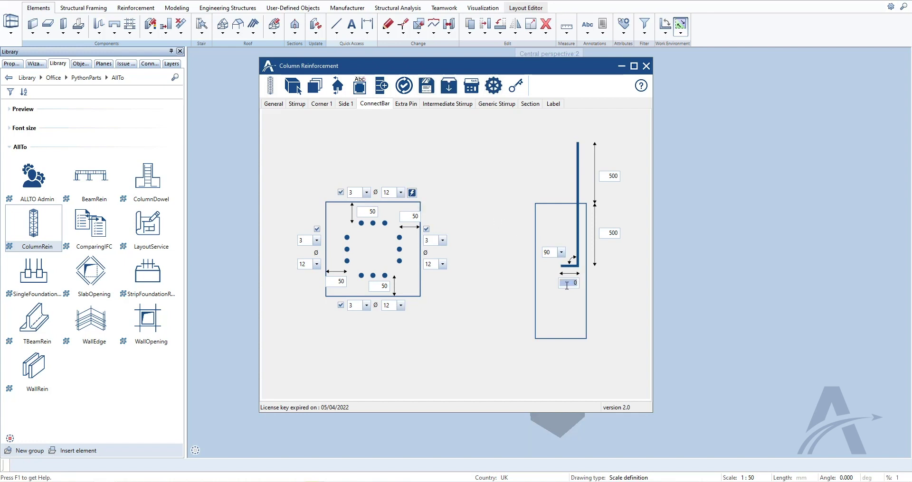
pyautogui.write('200')
pyautogui.click(561, 253)
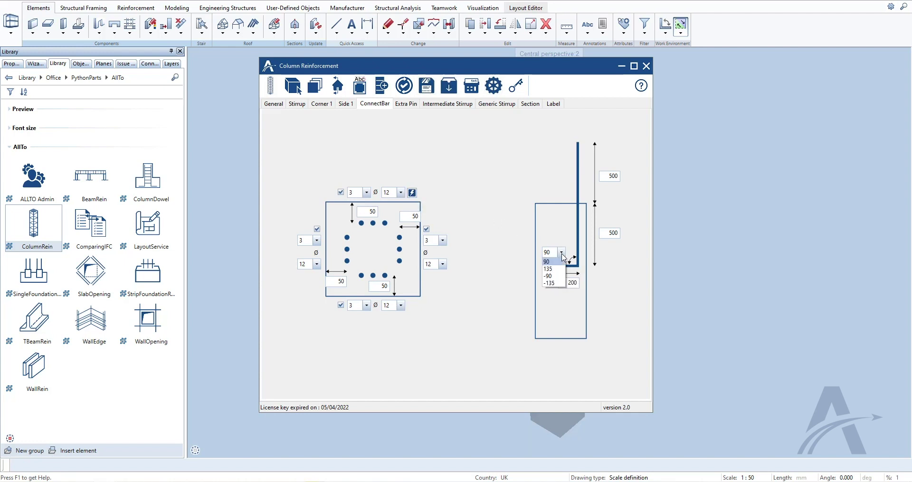
pyautogui.click(550, 271)
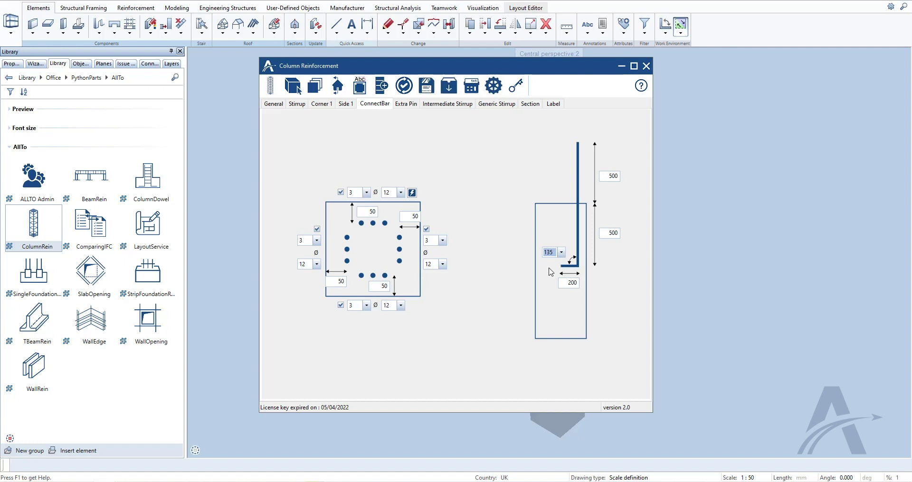
pyautogui.doubleClick(605, 234)
pyautogui.write('300')
pyautogui.doubleClick(608, 176)
pyautogui.write('700')
# Step: Place the connecting-bar cage on the column and orbit the view to inspect it
pyautogui.click(270, 86)
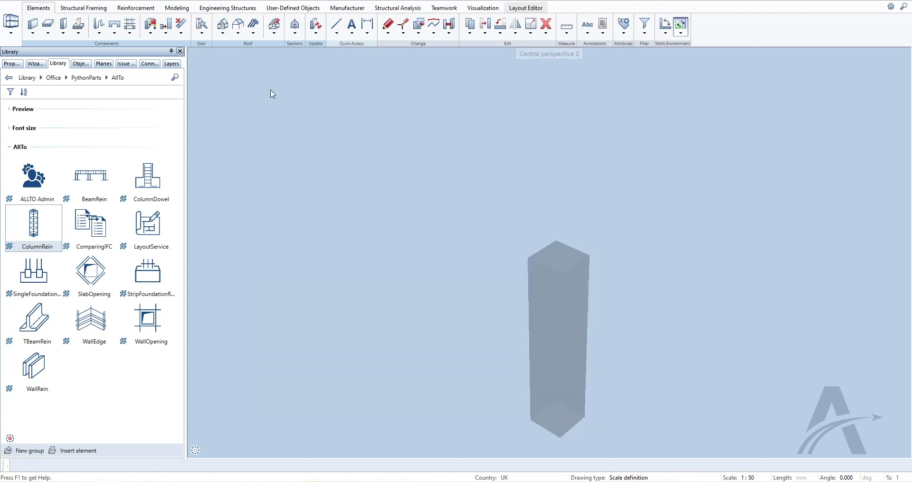
pyautogui.click(555, 323)
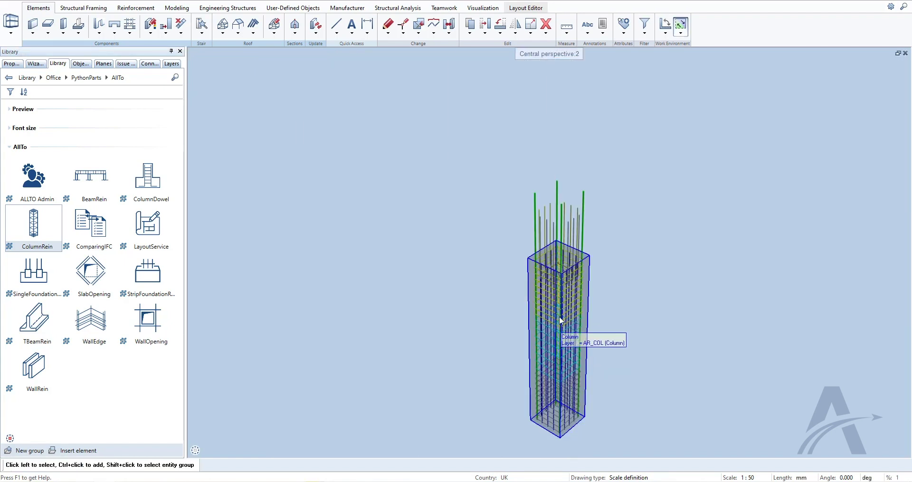
pyautogui.scroll(5, 554, 304)
pyautogui.moveTo(554, 301); pyautogui.dragTo(595, 182, button='middle')
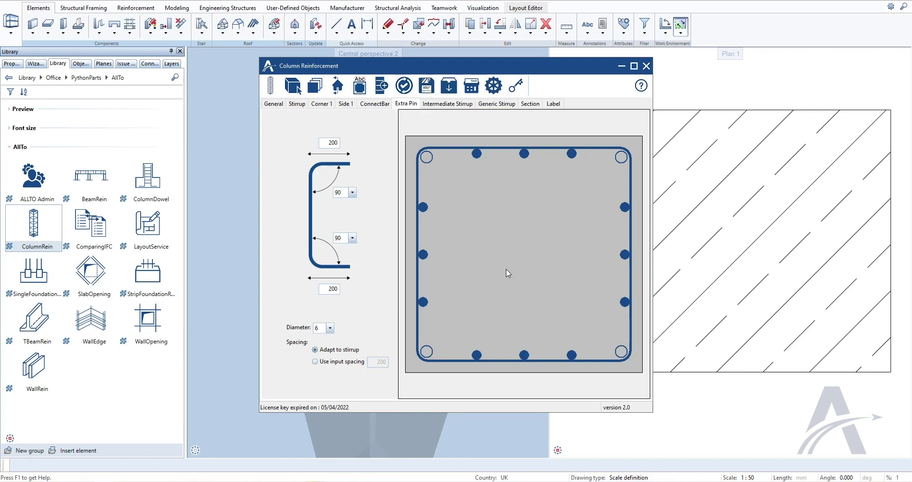
# Step: Add two vertical extra pins and two horizontal ones at the lower and upper side bars
pyautogui.click(478, 354)
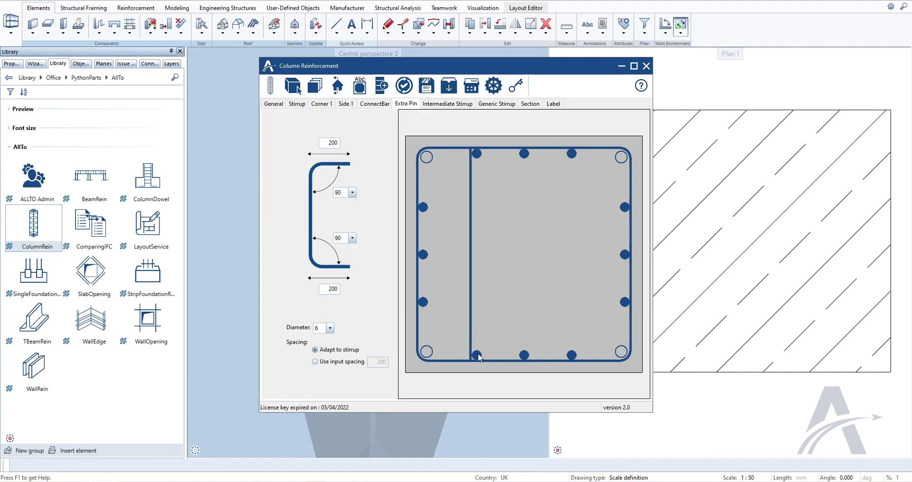
pyautogui.click(572, 359)
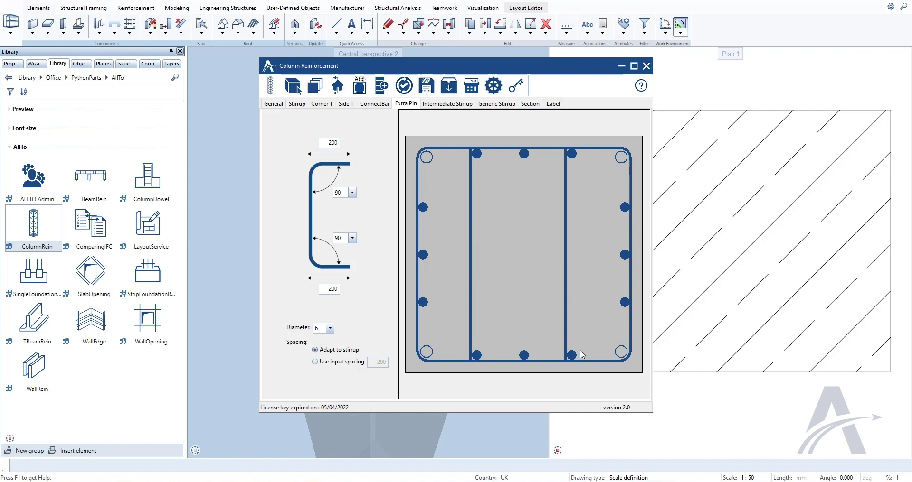
pyautogui.click(624, 304)
pyautogui.click(625, 257)
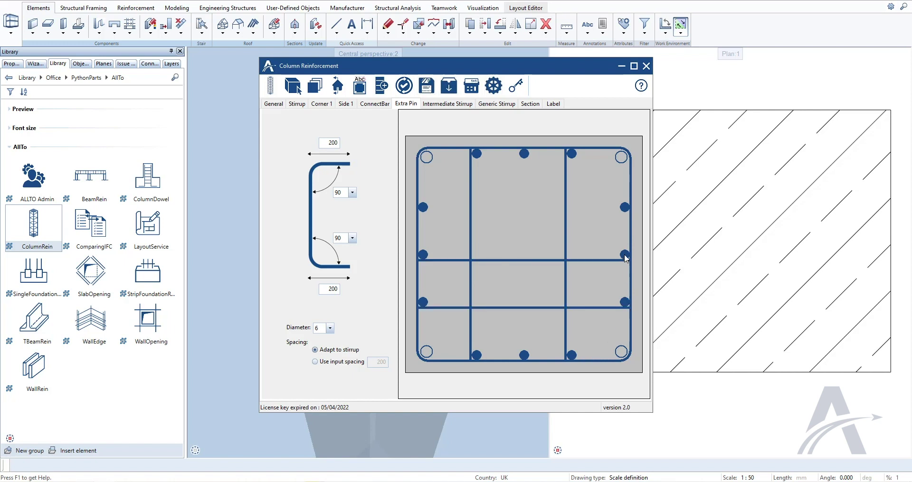
pyautogui.click(625, 257)
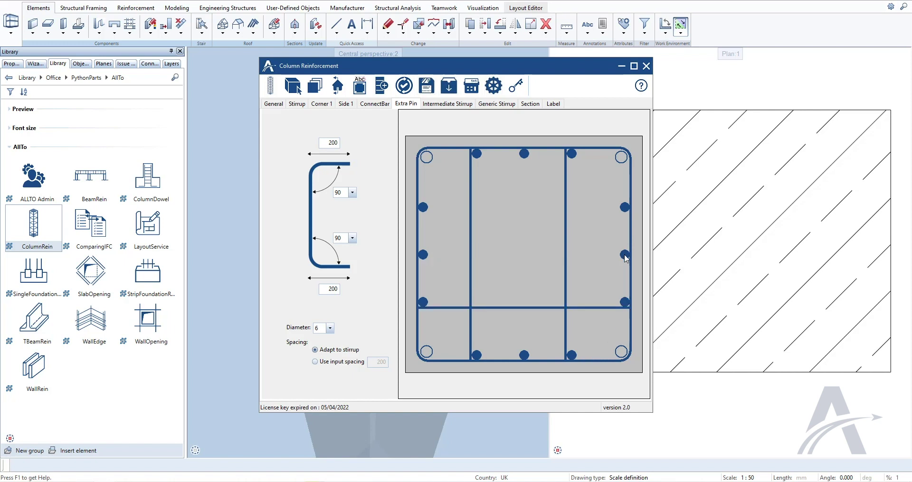
pyautogui.click(625, 208)
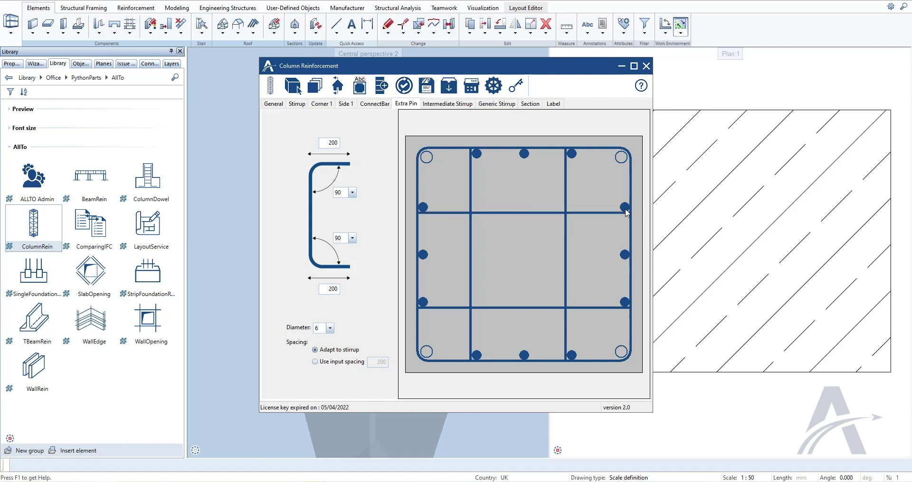
# Step: Set extra pin hooks to 120 bent 180°, diameter 10, stirrup-adapted spacing, and apply
pyautogui.doubleClick(326, 144)
pyautogui.write('12')
pyautogui.click(352, 193)
pyautogui.click(344, 219)
pyautogui.click(352, 237)
pyautogui.click(345, 265)
pyautogui.doubleClick(327, 288)
pyautogui.write('1')
pyautogui.click(329, 328)
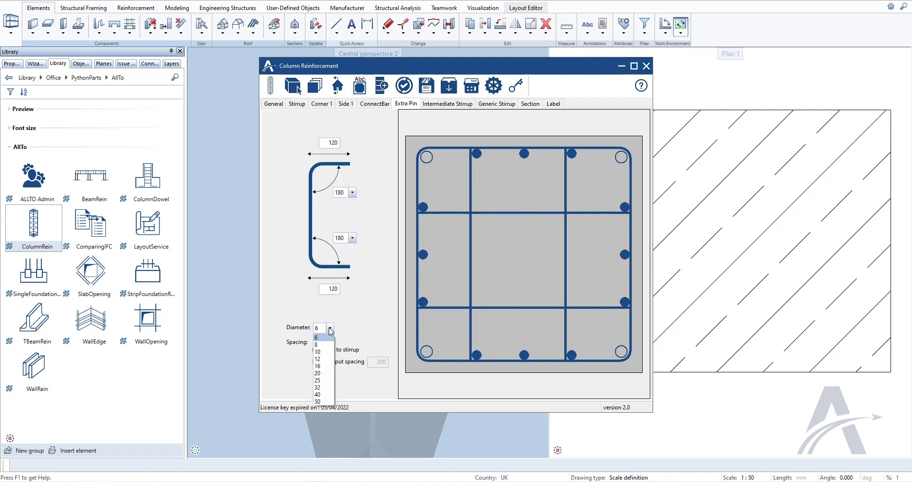
pyautogui.click(320, 352)
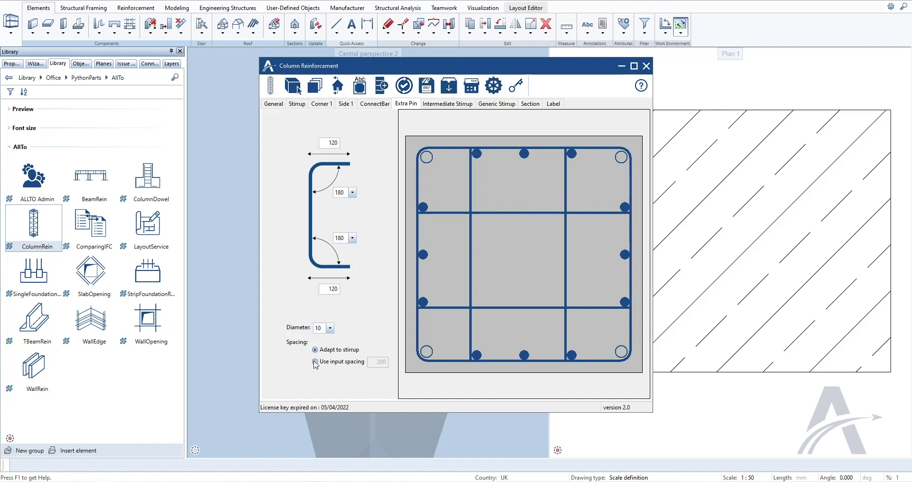
pyautogui.click(315, 363)
pyautogui.click(315, 350)
pyautogui.click(270, 85)
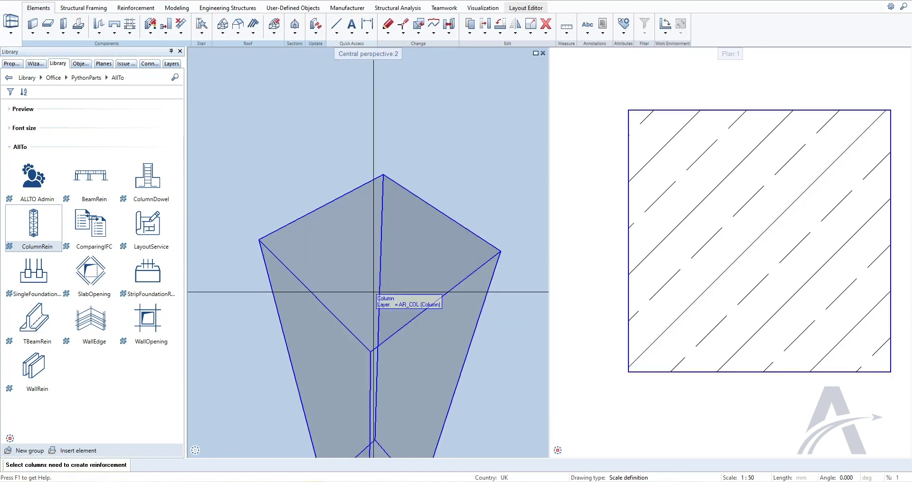
# Step: Create the cage with the extra pins and maximize the 3D view
pyautogui.press('Escape')
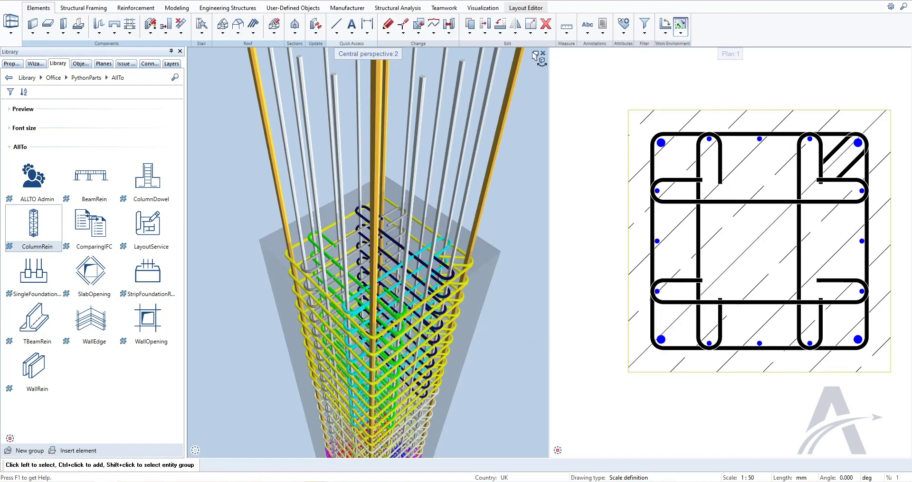
pyautogui.click(536, 55)
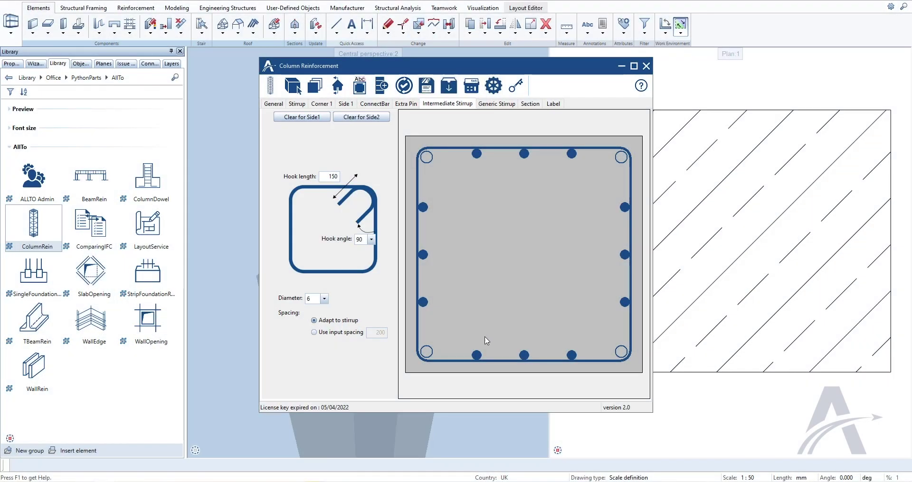
# Step: Add a vertical and an upper horizontal intermediate stirrup, clearing the misplaced horizontal one
pyautogui.click(573, 356)
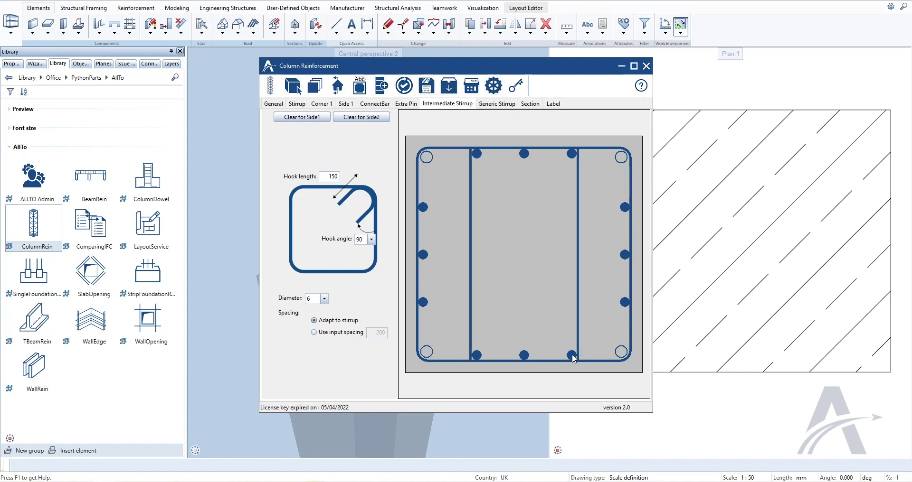
pyautogui.click(624, 303)
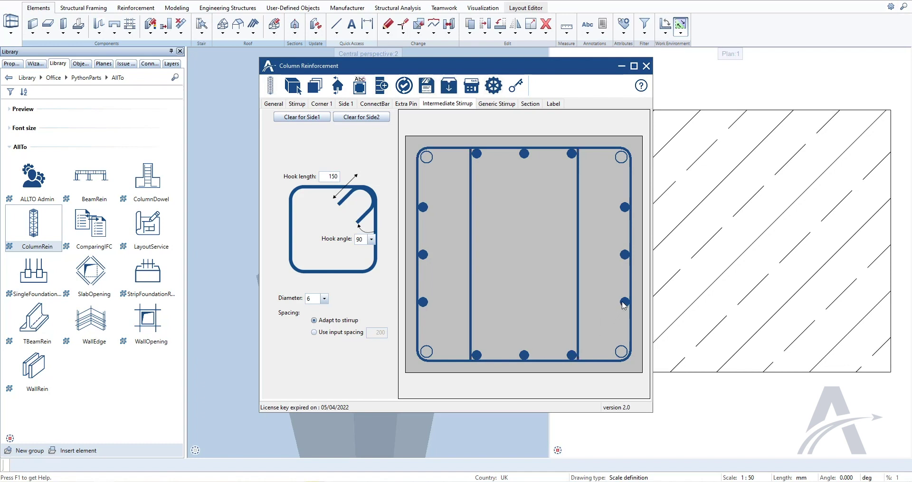
pyautogui.click(625, 255)
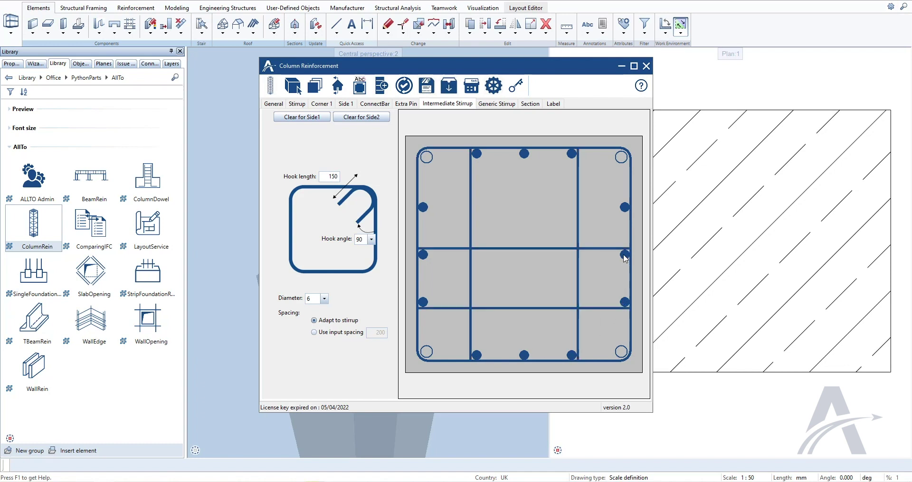
pyautogui.click(368, 119)
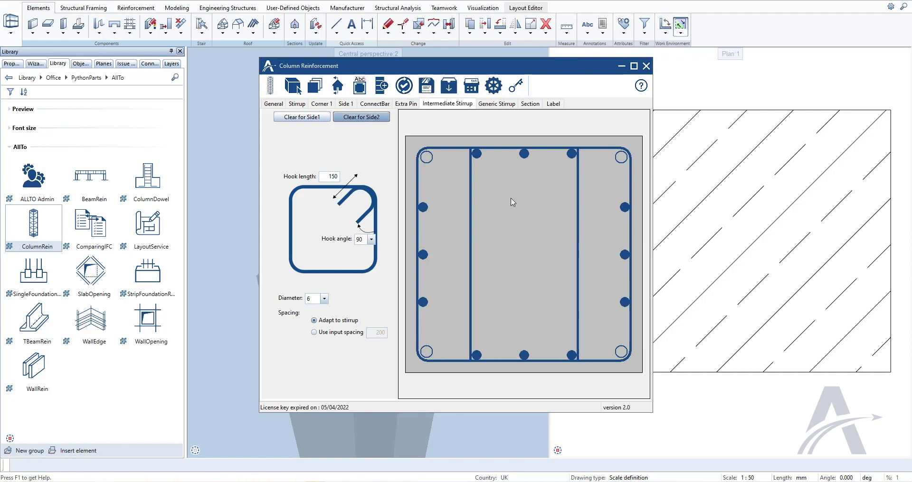
pyautogui.click(624, 208)
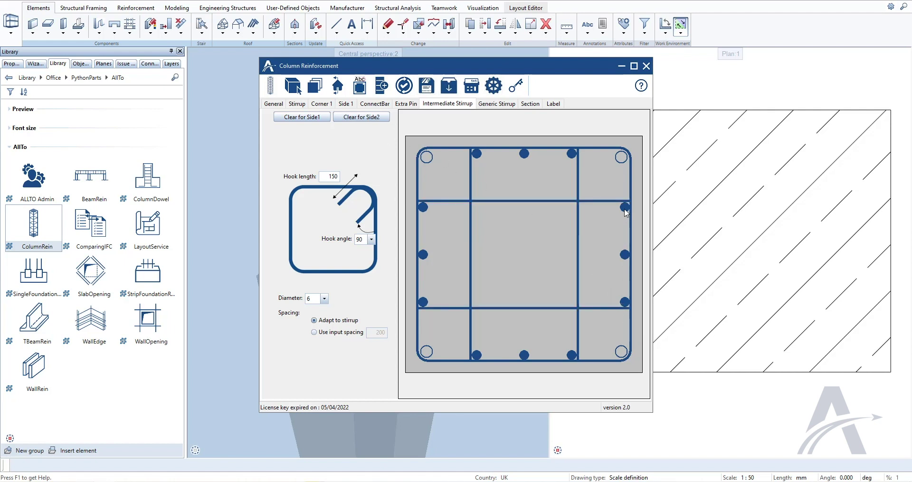
# Step: Give intermediate stirrups 120 hooks at 135°, diameter 10, stirrup-adapted spacing, and apply
pyautogui.doubleClick(327, 176)
pyautogui.write('120')
pyautogui.click(372, 240)
pyautogui.click(364, 256)
pyautogui.click(324, 299)
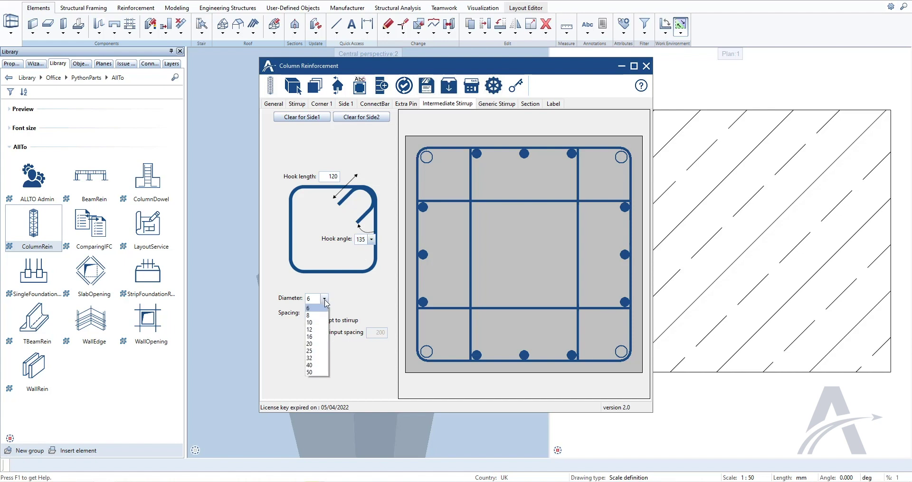
pyautogui.click(314, 323)
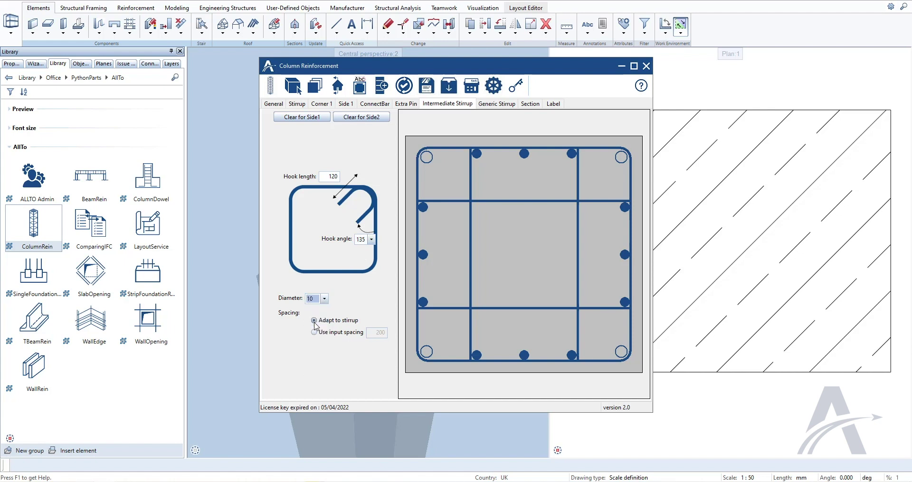
pyautogui.click(314, 333)
pyautogui.click(314, 321)
pyautogui.click(271, 85)
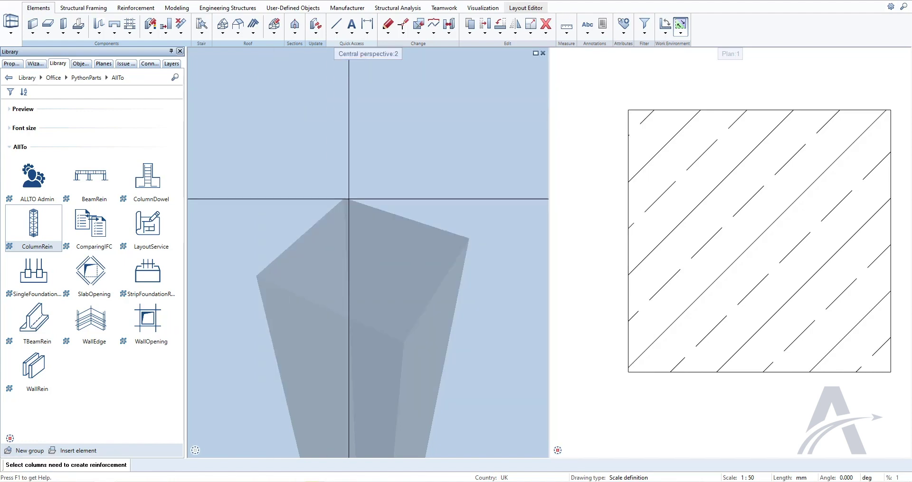
# Step: Regenerate the column cage with intermediate stirrups and orbit around it in a maximized 3D view
pyautogui.click(371, 290)
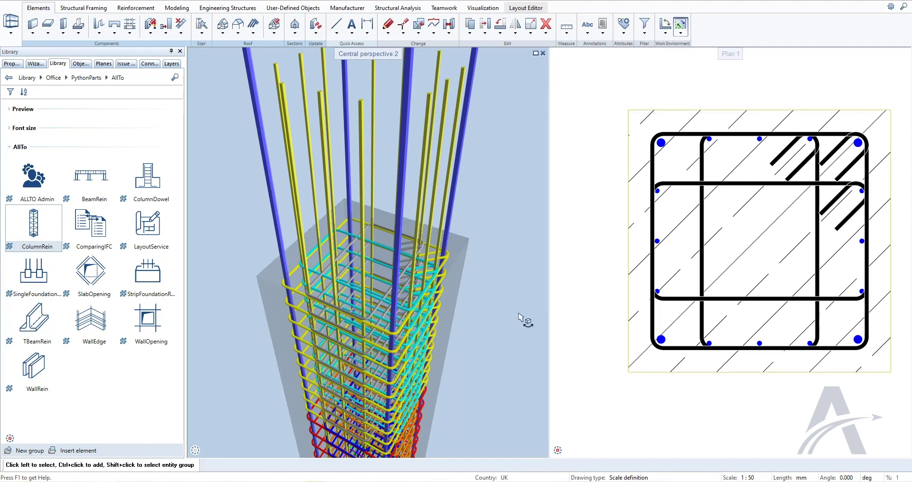
pyautogui.click(537, 54)
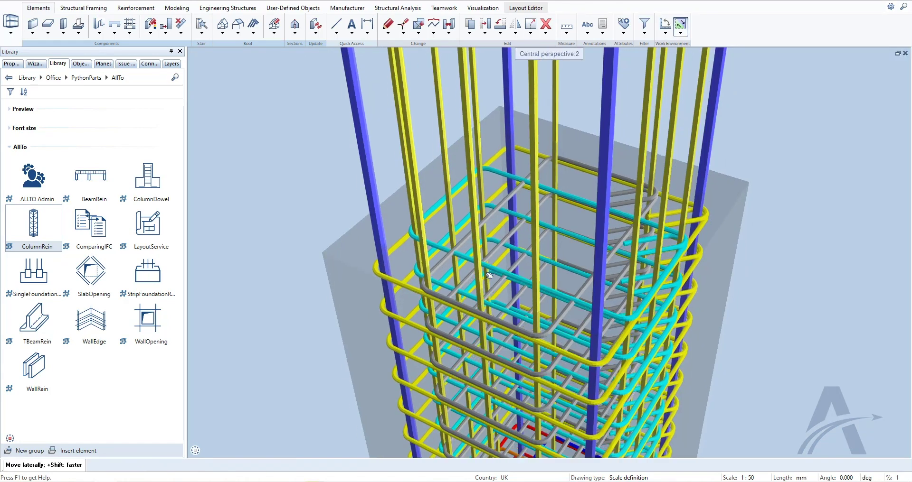
pyautogui.moveTo(535, 214)
pyautogui.keyDown('shift'); pyautogui.mouseDown(button='middle')
pyautogui.moveTo(351, 306)
pyautogui.moveTo(632, 400)
pyautogui.moveTo(628, 413)
pyautogui.mouseUp(button='middle'); pyautogui.keyUp('shift')
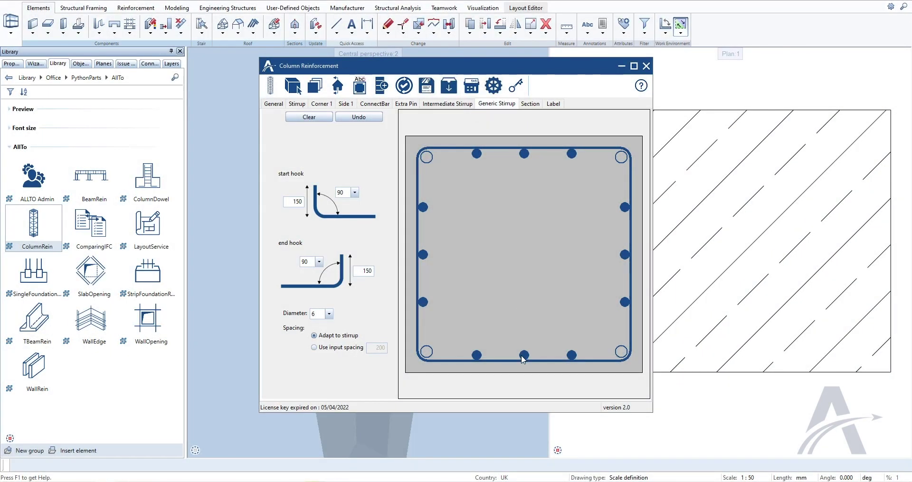
# Step: Draw a diamond generic stirrup through the four middle bars, redoing the first attempt
pyautogui.click(624, 256)
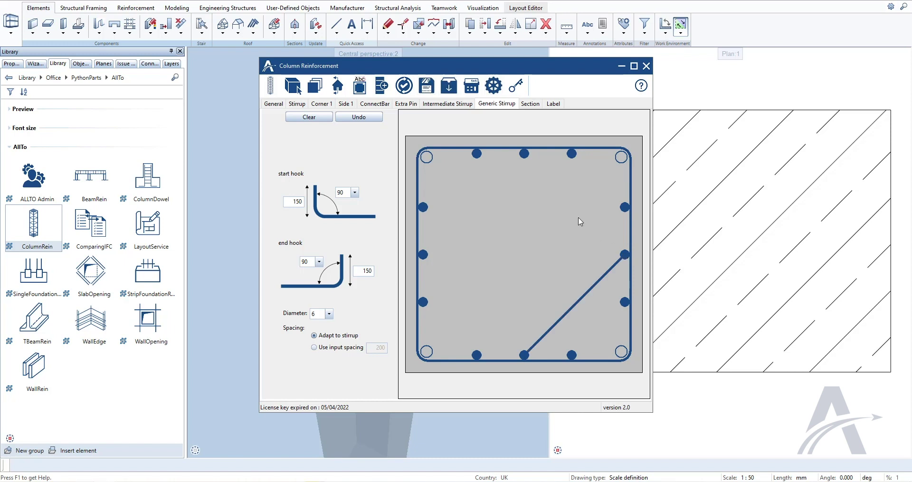
pyautogui.click(523, 159)
pyautogui.click(422, 207)
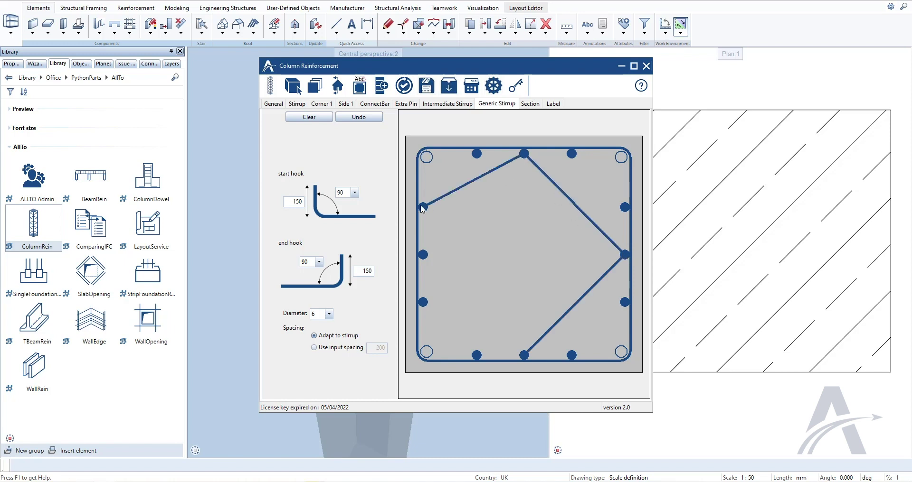
pyautogui.click(357, 118)
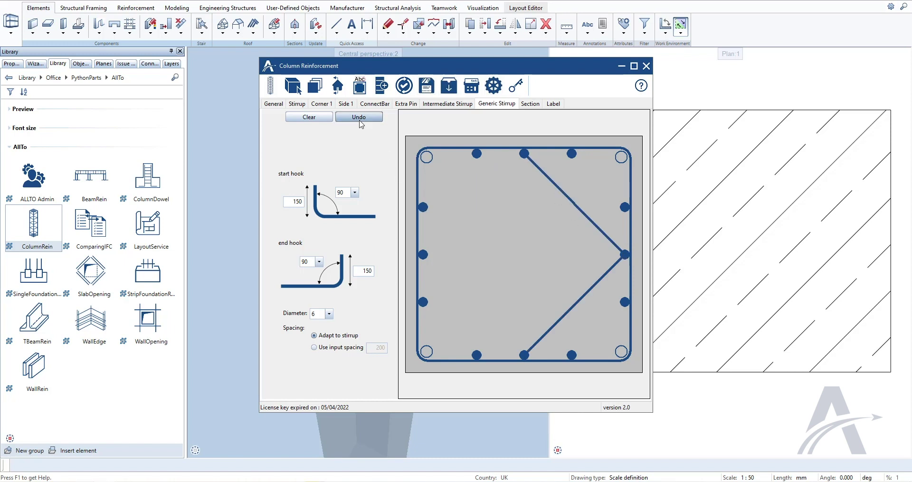
pyautogui.click(308, 118)
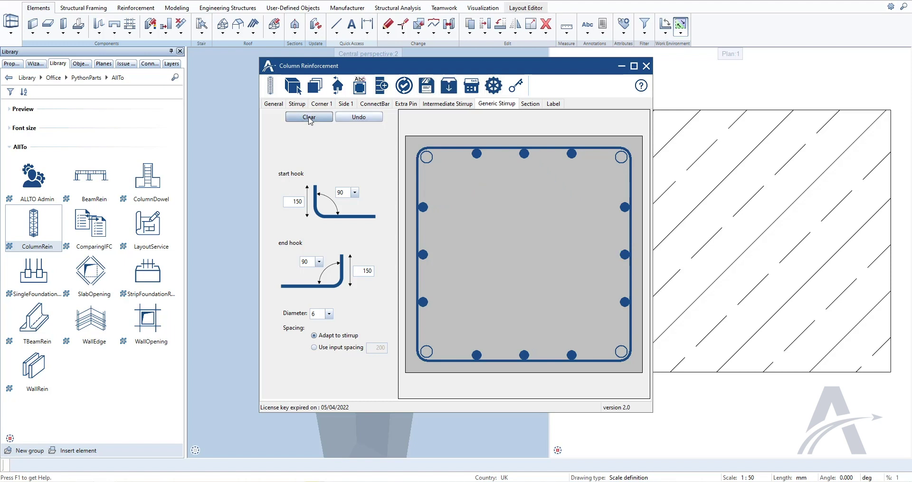
pyautogui.click(525, 356)
pyautogui.click(624, 257)
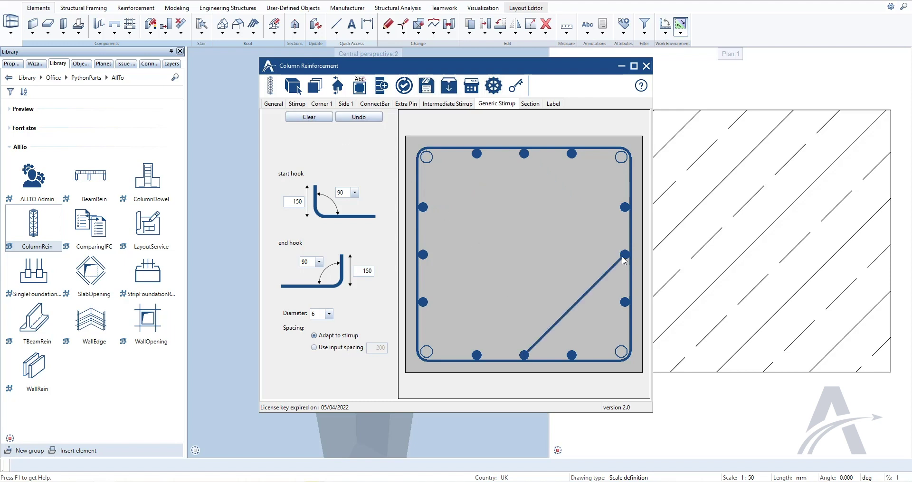
pyautogui.click(525, 157)
pyautogui.click(426, 257)
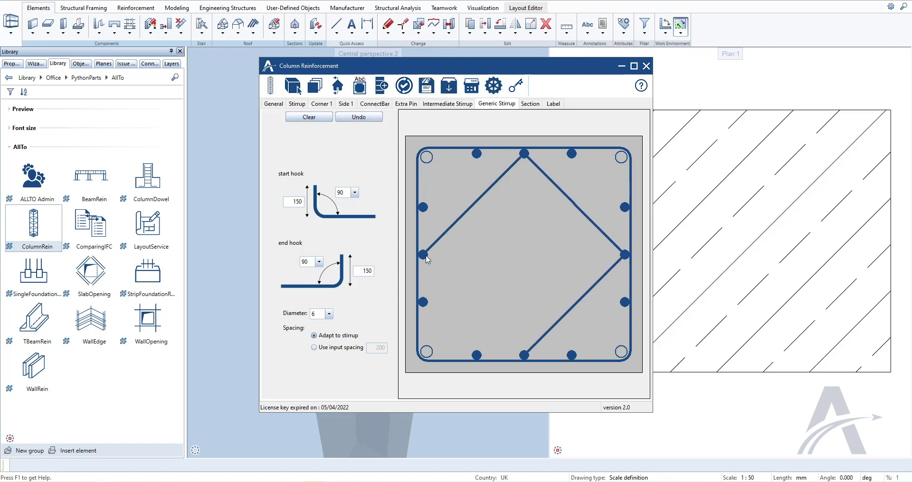
pyautogui.click(523, 355)
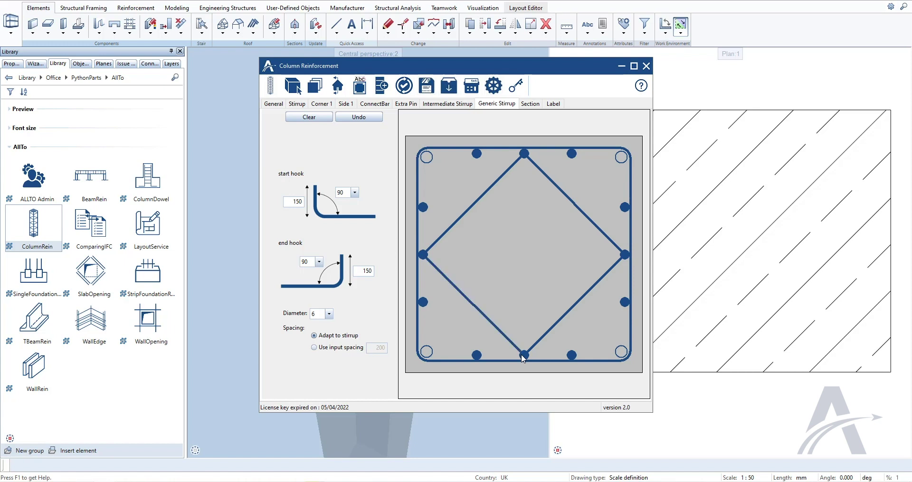
# Step: Set both generic stirrup hooks to 120 at 135°, diameter 10, keeping stirrup-adapted spacing
pyautogui.doubleClick(291, 200)
pyautogui.write('120')
pyautogui.click(355, 192)
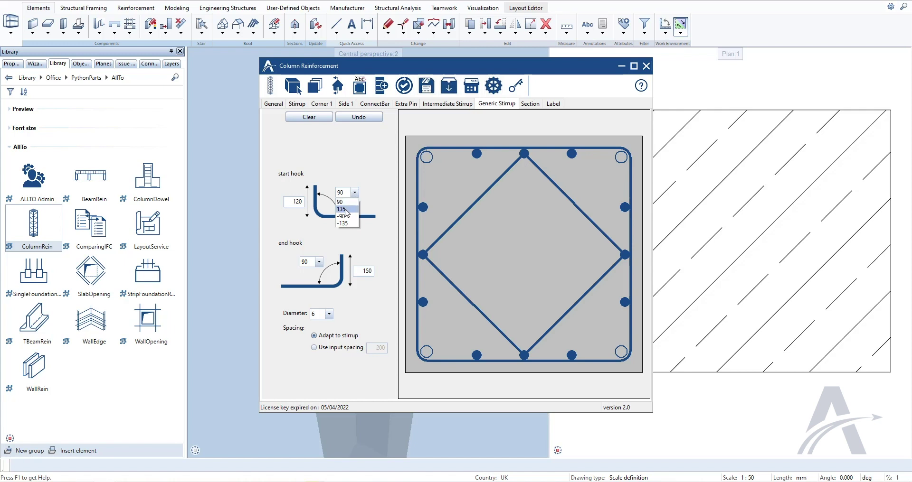
pyautogui.click(347, 212)
pyautogui.click(319, 262)
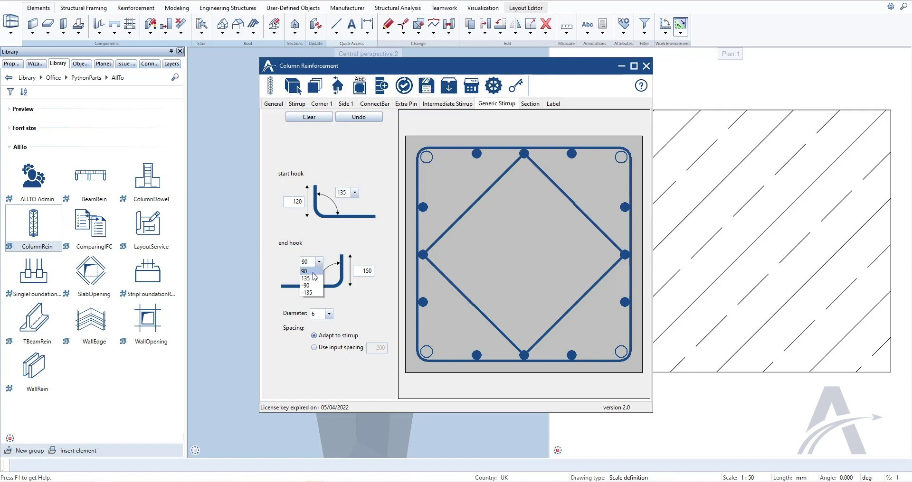
pyautogui.click(309, 281)
pyautogui.doubleClick(360, 271)
pyautogui.write('120')
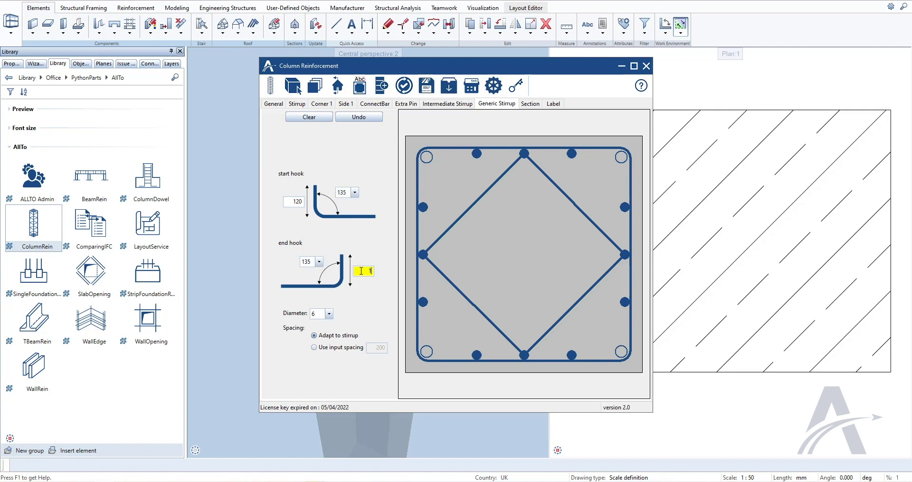
pyautogui.click(332, 314)
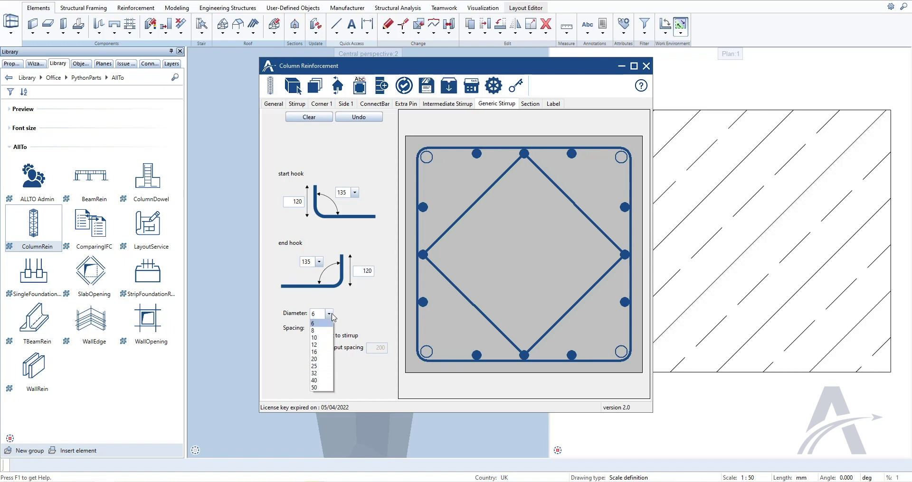
pyautogui.click(321, 337)
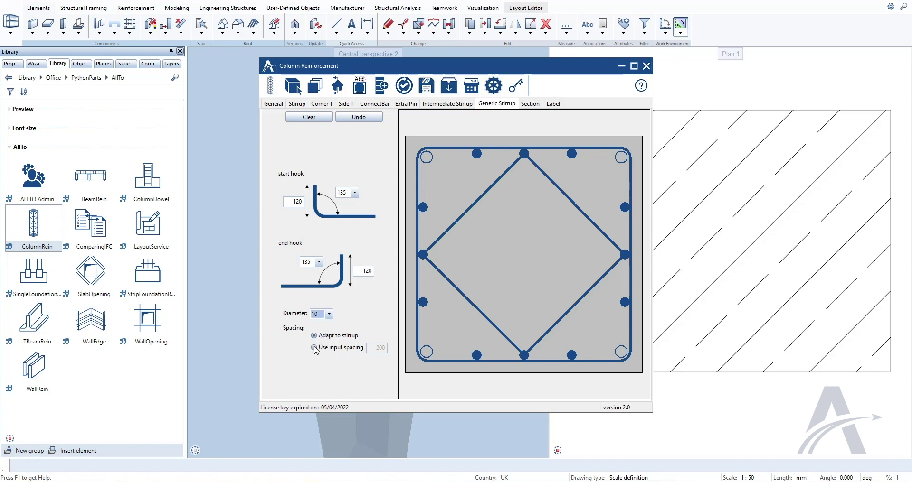
pyautogui.click(314, 347)
pyautogui.click(314, 336)
# Step: Place the diamond-stirrup cage on the column and orbit in to inspect it in 3D
pyautogui.click(271, 88)
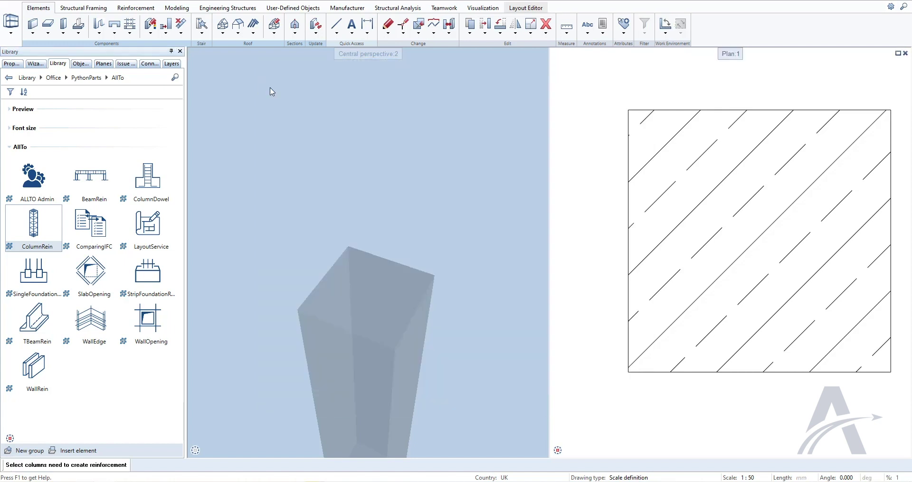
pyautogui.click(366, 294)
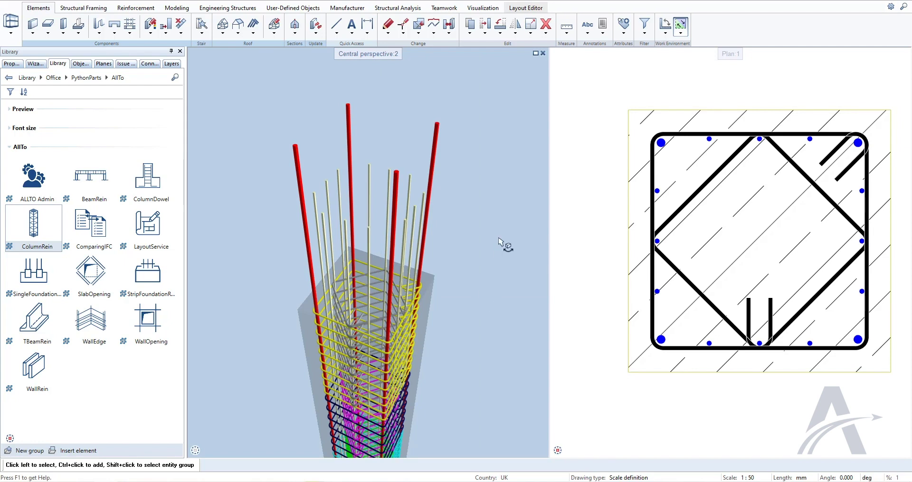
pyautogui.click(535, 53)
pyautogui.moveTo(564, 378)
pyautogui.mouseDown(button='middle')
pyautogui.moveTo(722, 263)
pyautogui.moveTo(478, 288)
pyautogui.mouseUp(button='middle')
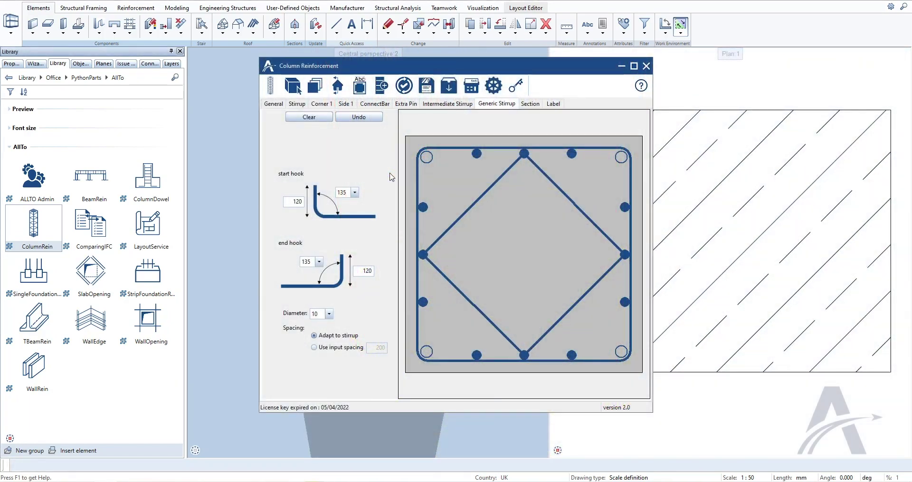
# Step: Clear the diamond stirrup and draw an octagonal generic stirrup through the eight bars beside the corners
pyautogui.click(315, 120)
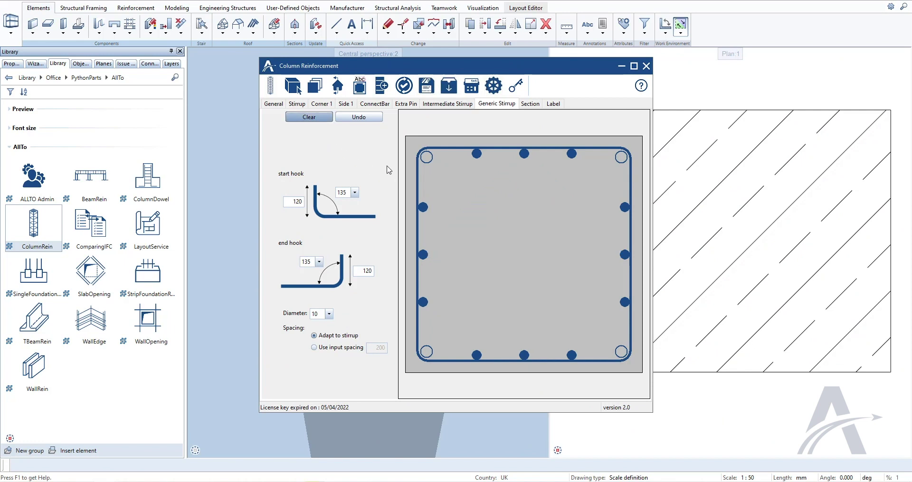
pyautogui.click(622, 305)
pyautogui.click(624, 209)
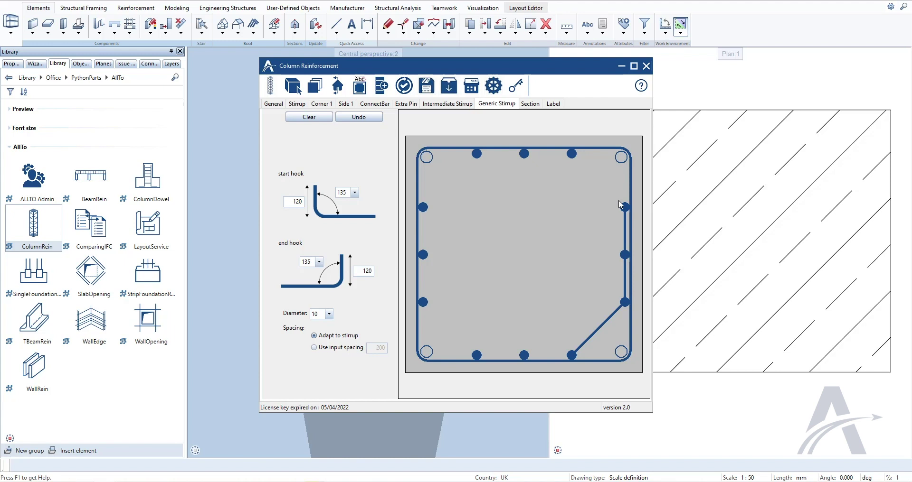
pyautogui.click(572, 157)
pyautogui.click(478, 157)
pyautogui.click(423, 212)
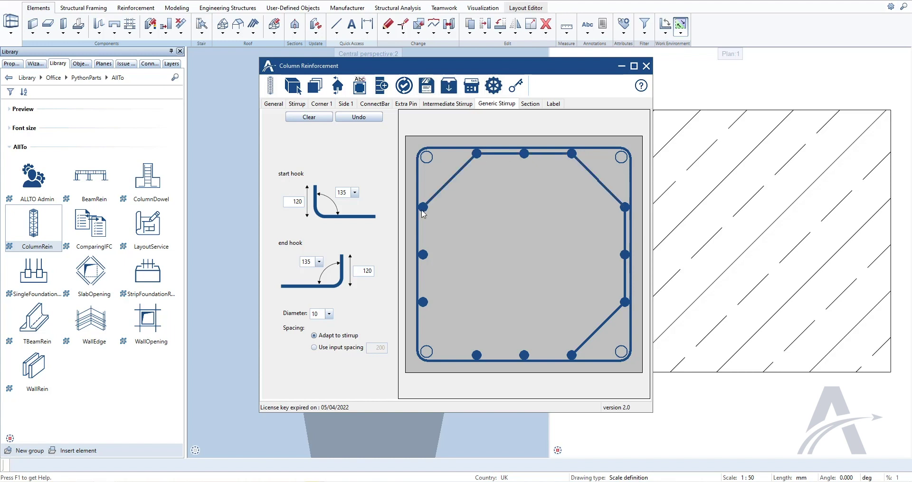
pyautogui.click(424, 303)
pyautogui.click(477, 357)
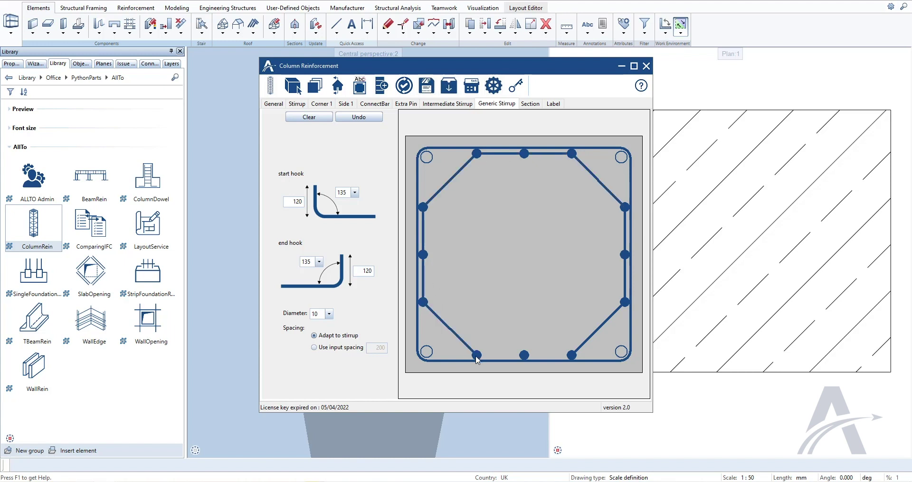
pyautogui.click(572, 357)
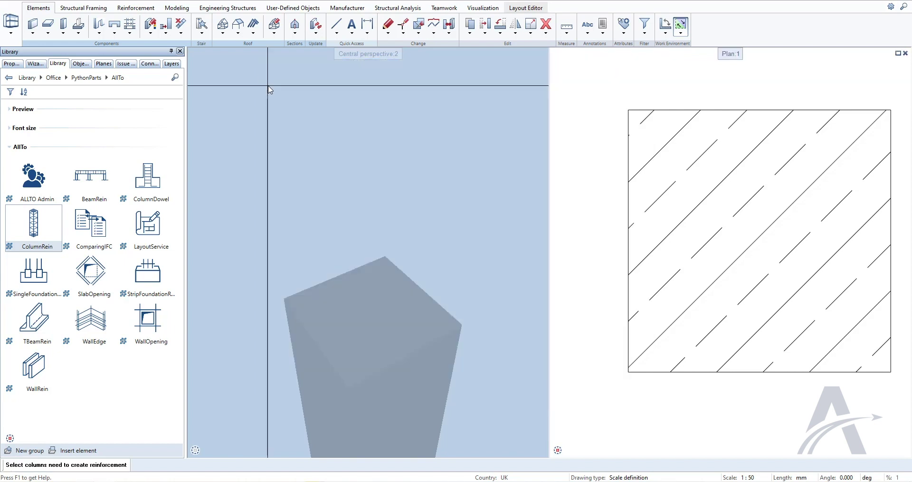
# Step: Place the octagonal-stirrup cage on the picked column, then view all four reinforced columns in 3D
pyautogui.click(269, 86)
pyautogui.click(378, 324)
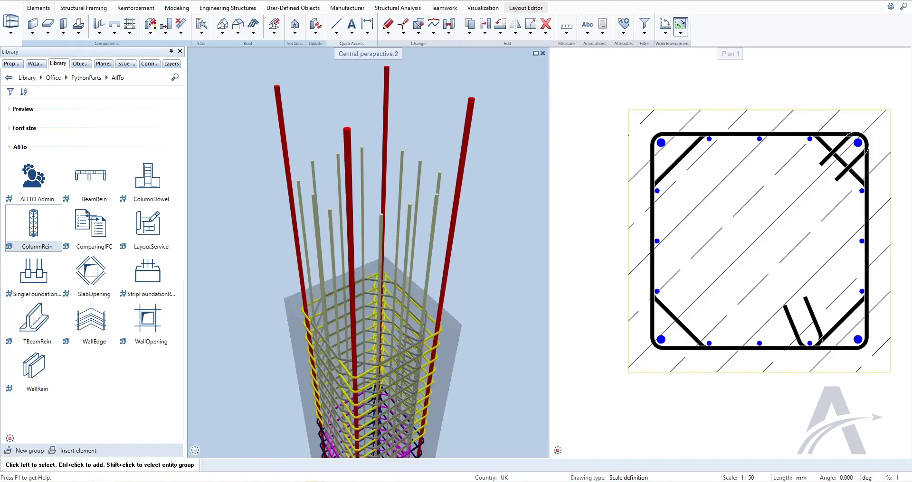
pyautogui.click(535, 53)
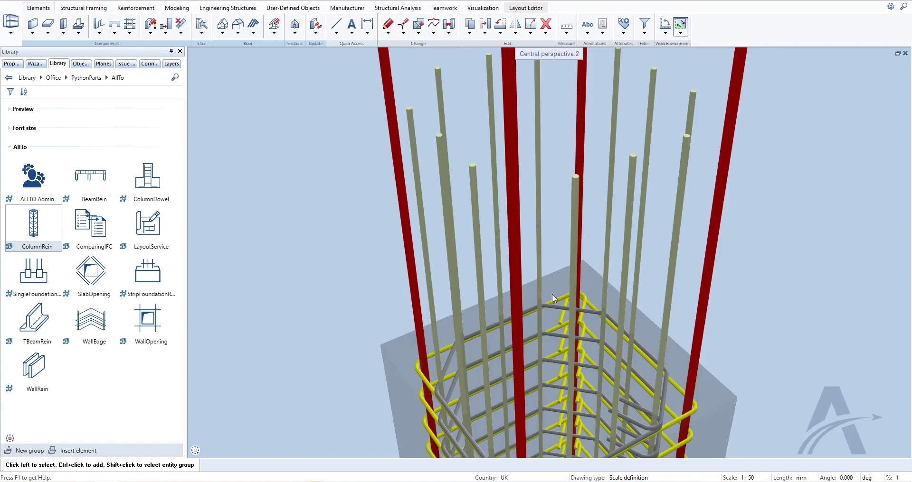
pyautogui.moveTo(554, 300)
pyautogui.mouseDown(button='middle')
pyautogui.moveTo(550, 195)
pyautogui.moveTo(390, 237)
pyautogui.moveTo(770, 228)
pyautogui.mouseUp(button='middle')
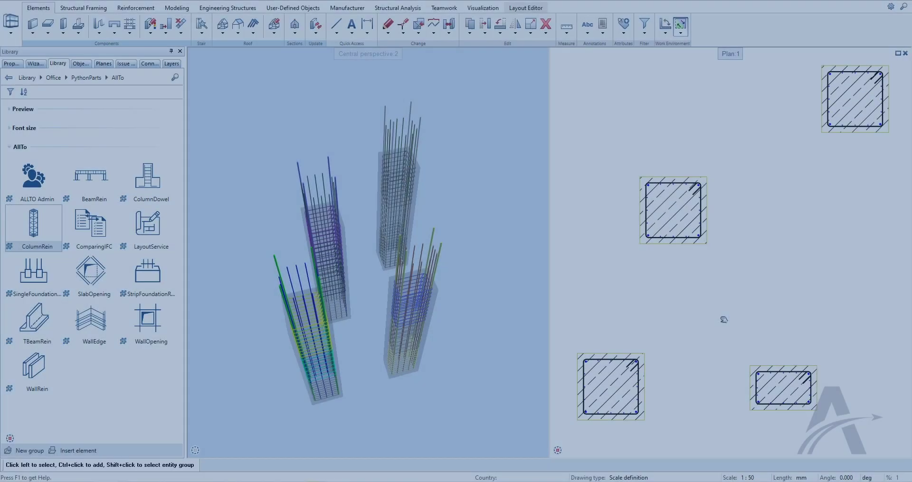
pyautogui.scroll(3, 407, 366)
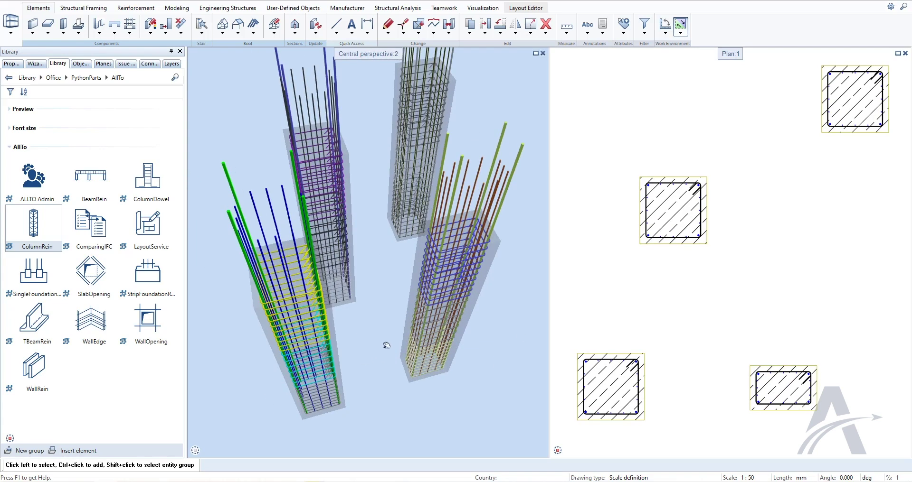
pyautogui.scroll(3, 387, 346)
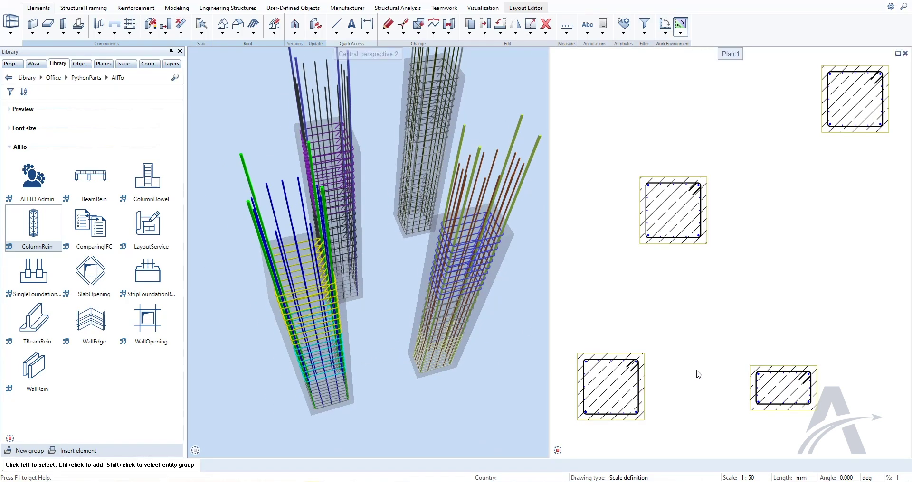
# Step: Edit the lower-left column's cage: Corner 1 top hook length 20 and four bars per side
pyautogui.doubleClick(644, 387)
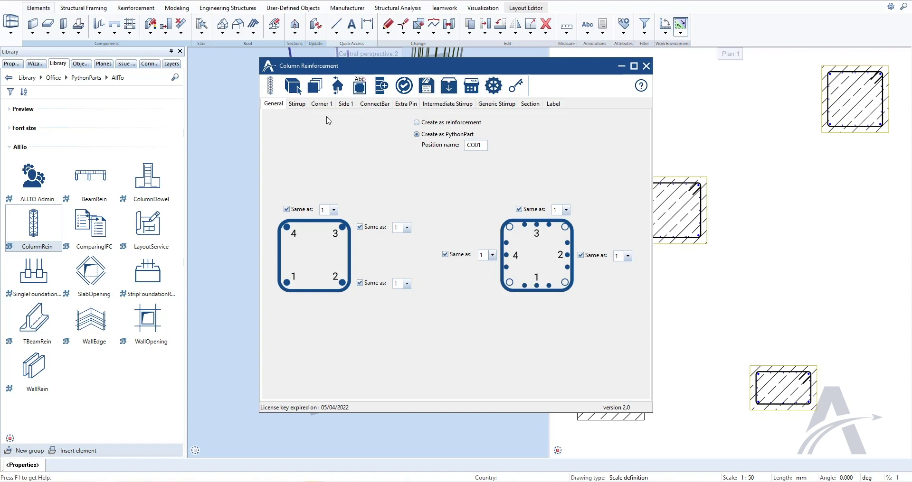
pyautogui.click(326, 104)
pyautogui.doubleClick(561, 156)
pyautogui.write('200')
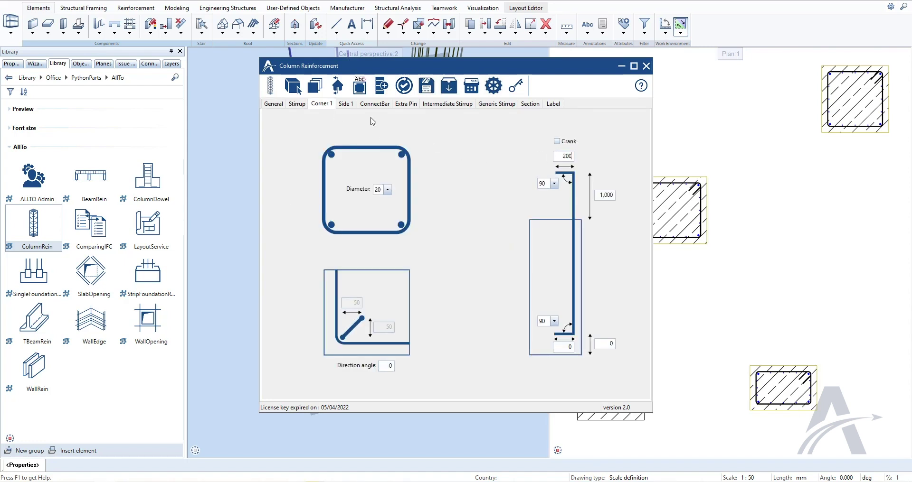
pyautogui.click(345, 104)
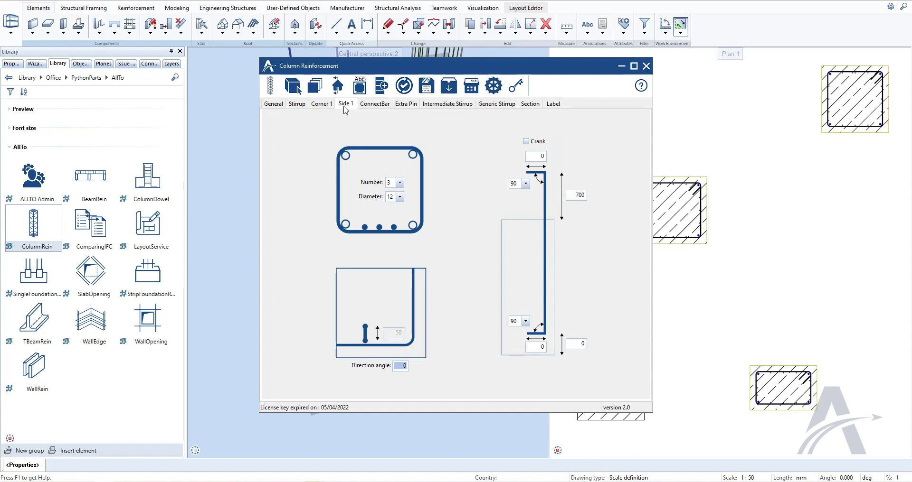
pyautogui.click(399, 183)
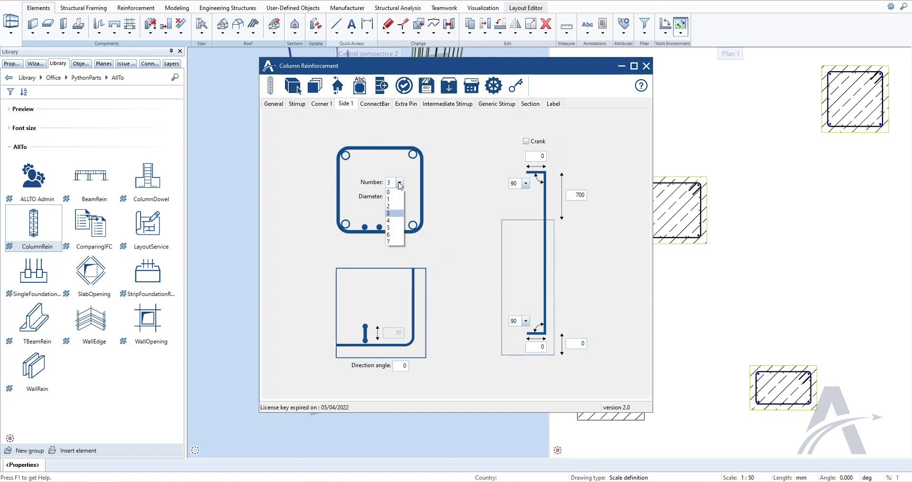
pyautogui.click(394, 221)
# Step: Add two vertical and two horizontal extra pins, then create the cage in the lower-left column
pyautogui.click(407, 104)
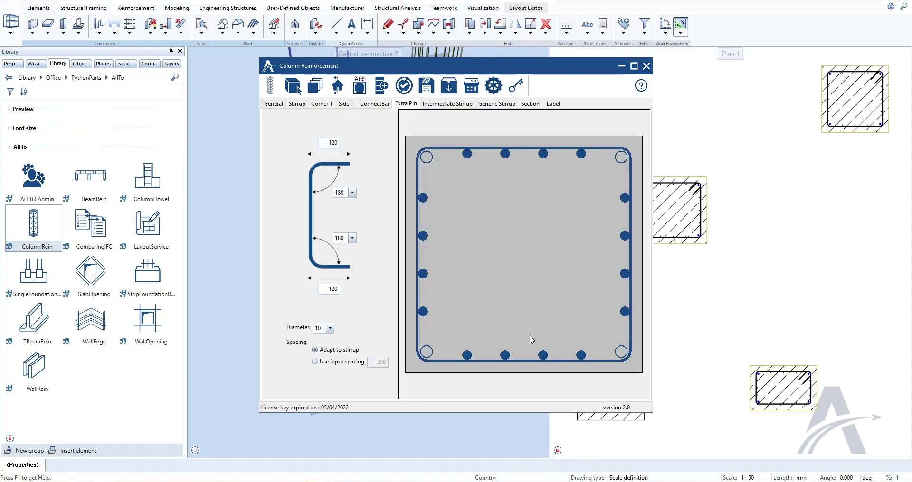
pyautogui.click(506, 356)
pyautogui.click(543, 357)
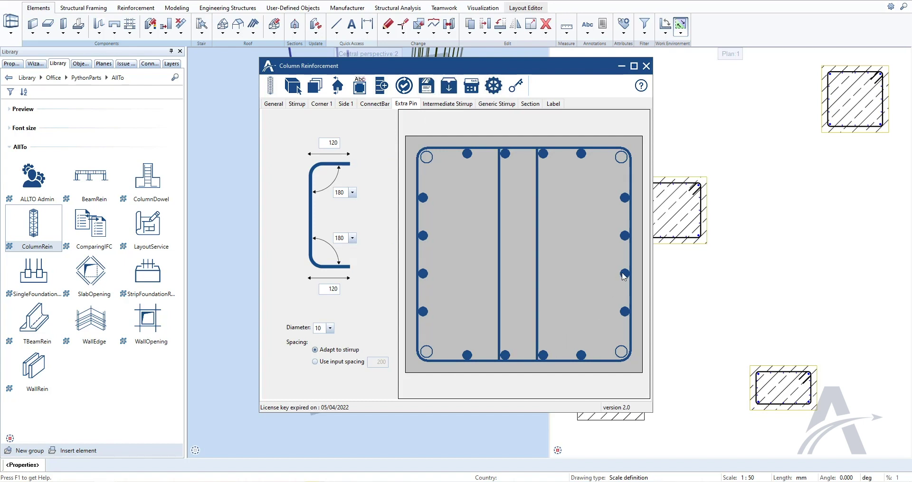
pyautogui.click(625, 274)
pyautogui.click(625, 236)
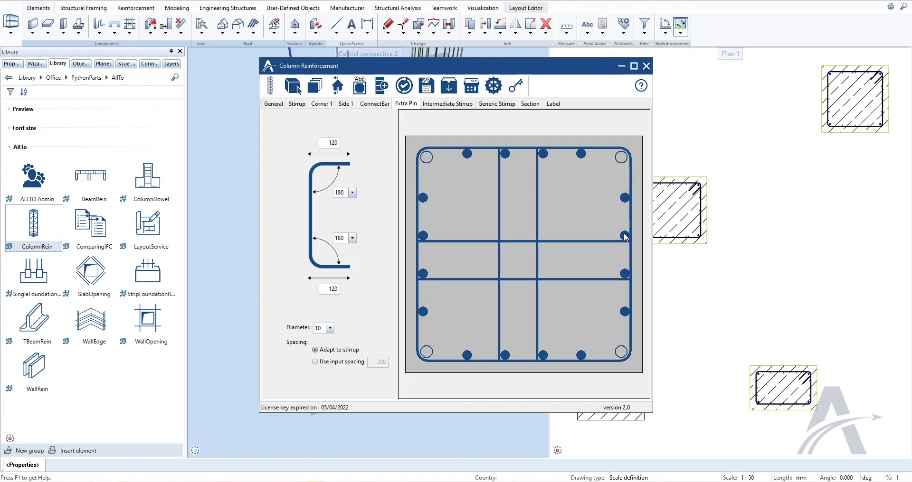
pyautogui.click(273, 90)
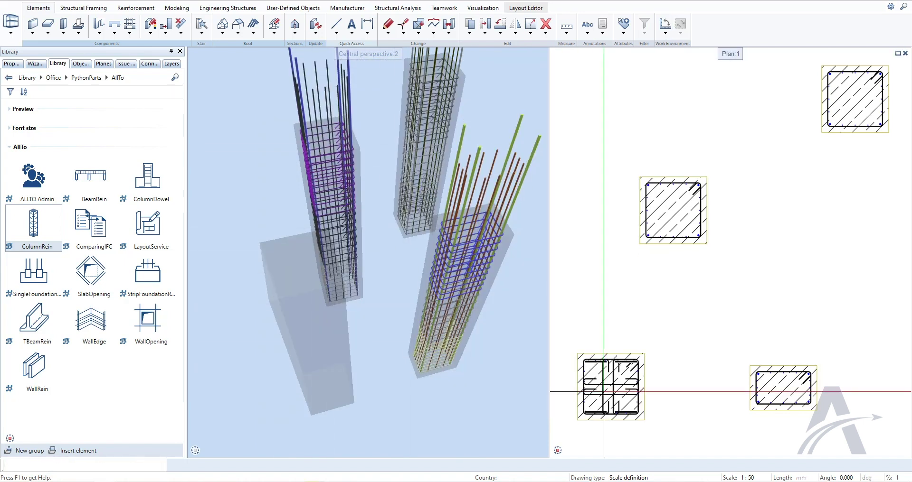
pyautogui.click(603, 375)
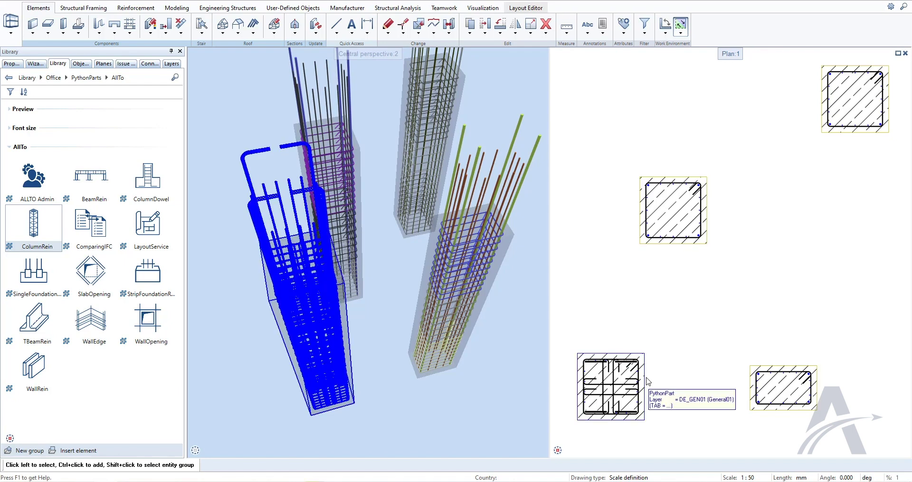
# Step: Reopen the lower-left column's reinforcement and remove all four extra pins
pyautogui.doubleClick(647, 380)
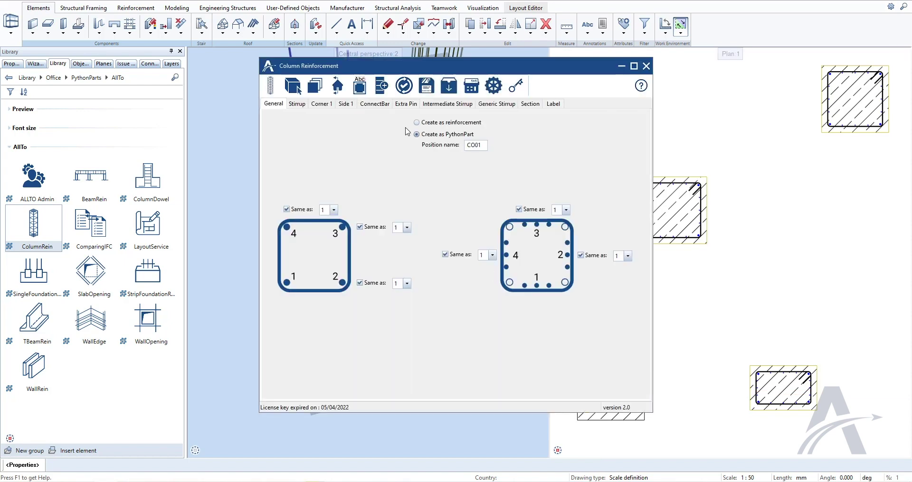
pyautogui.click(406, 103)
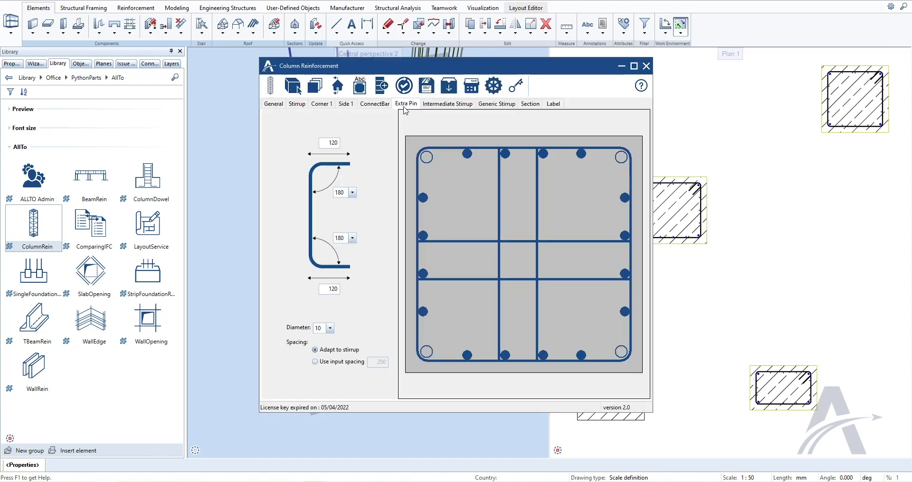
pyautogui.click(623, 238)
pyautogui.click(625, 274)
pyautogui.click(544, 356)
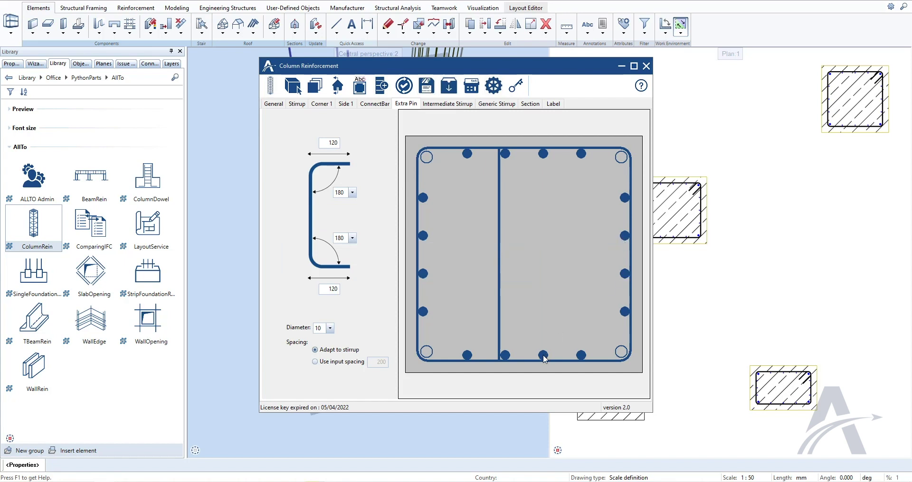
pyautogui.click(503, 358)
# Step: Add two vertical and two horizontal intermediate stirrups around the middle bars
pyautogui.click(439, 105)
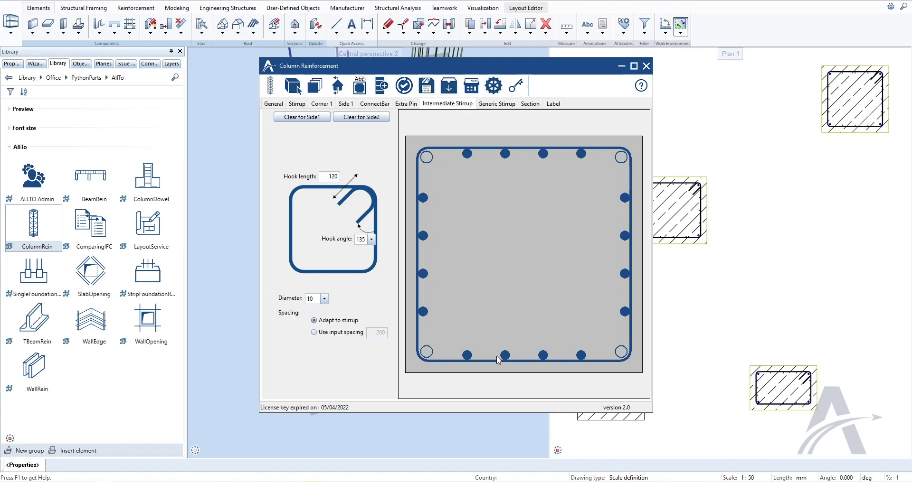
pyautogui.click(544, 356)
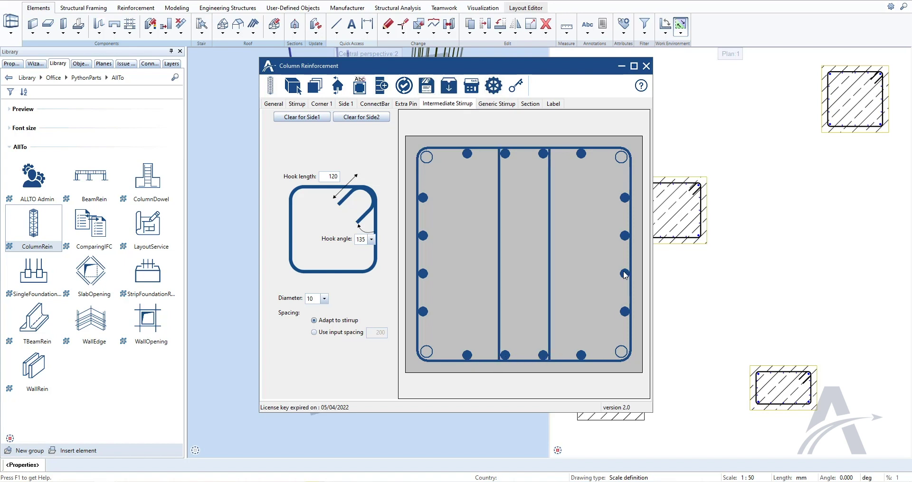
pyautogui.click(626, 237)
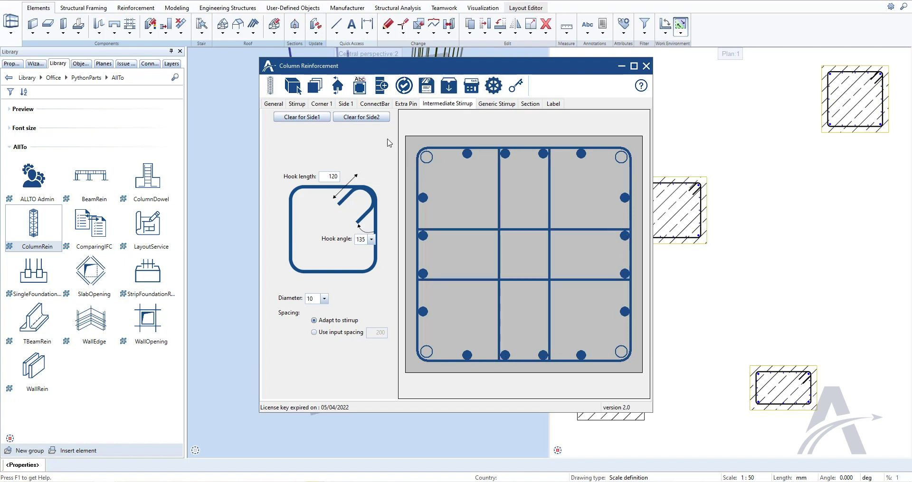
# Step: Update all four CO01 cages with the intermediate-stirrup layout and maximize the 3D perspective
pyautogui.click(404, 86)
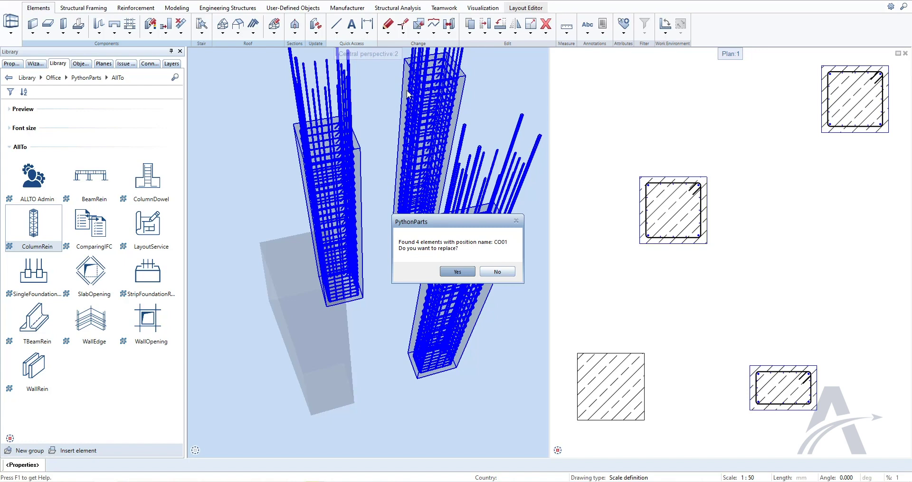
pyautogui.click(458, 272)
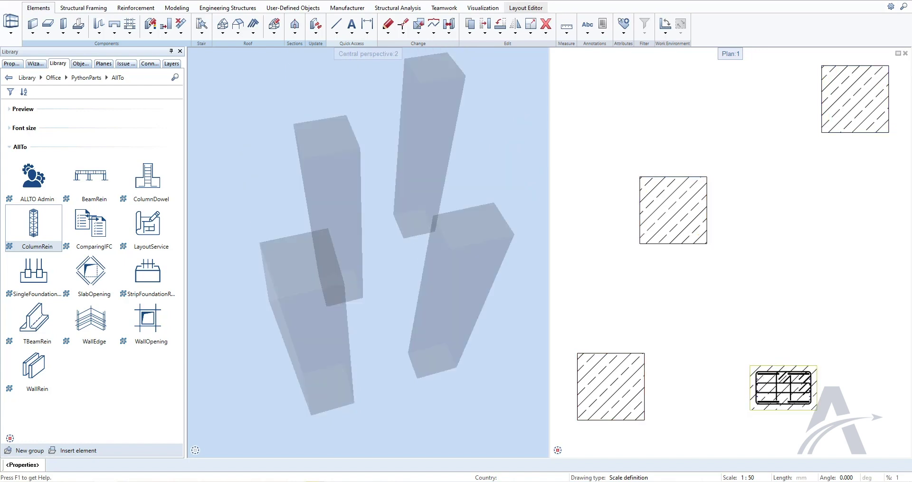
pyautogui.press('Escape')
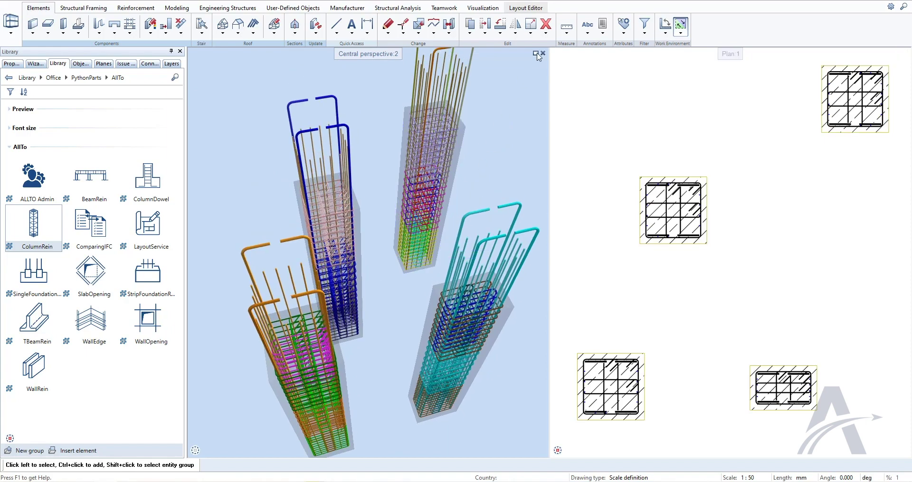
pyautogui.click(535, 54)
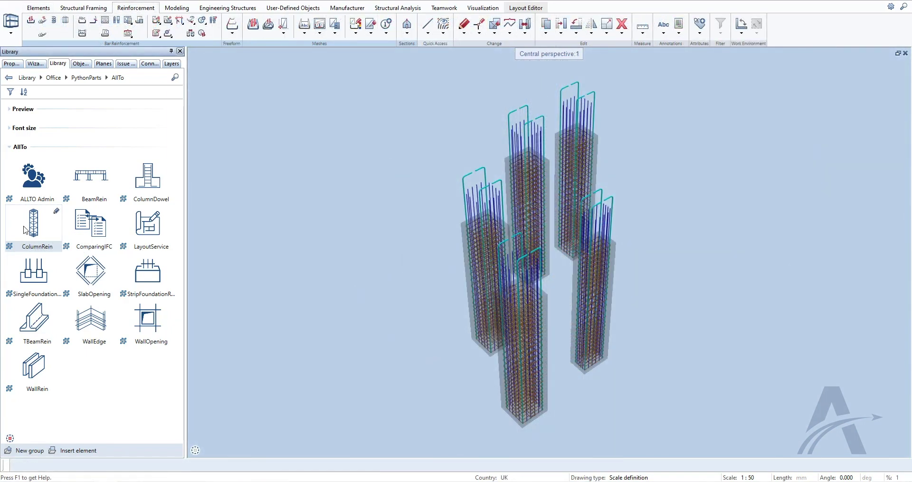
# Step: Restart column reinforcement, set the Corner 1 top length from 200 to 0, and clear the intermediate stirrups
pyautogui.click(25, 231)
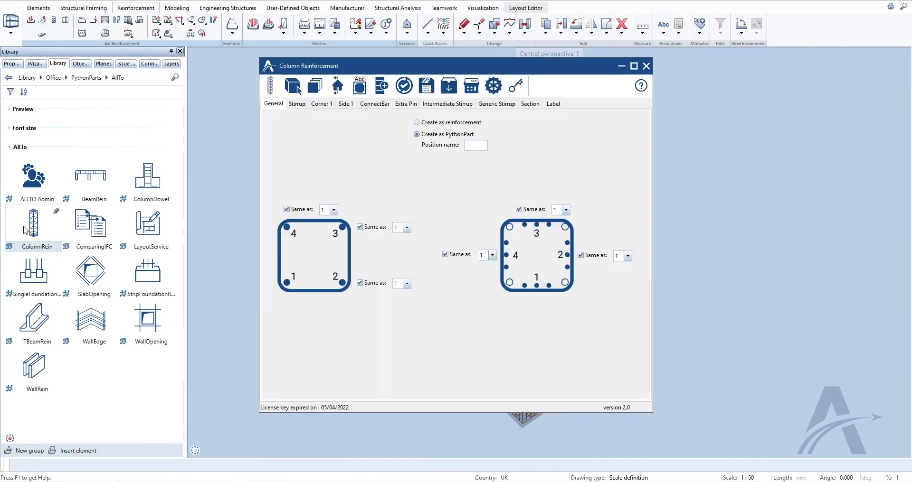
pyautogui.click(322, 104)
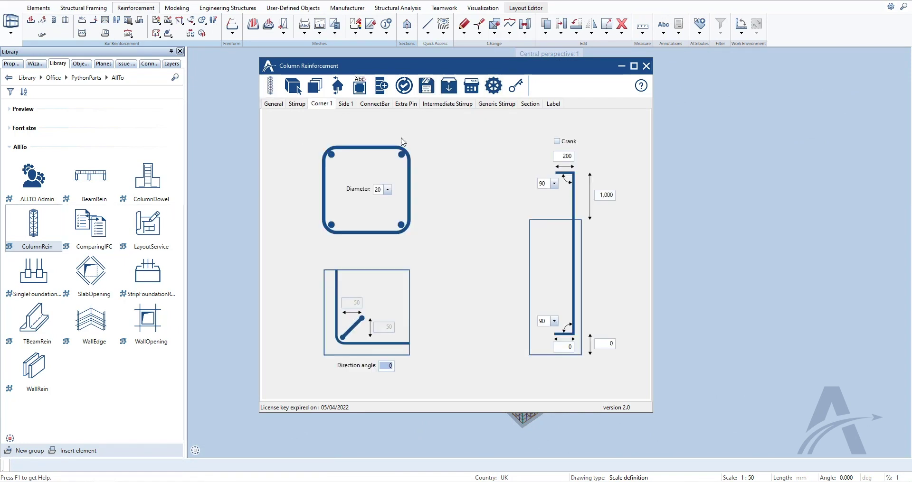
pyautogui.moveTo(561, 156); pyautogui.dragTo(585, 157)
pyautogui.write('0')
pyautogui.click(446, 104)
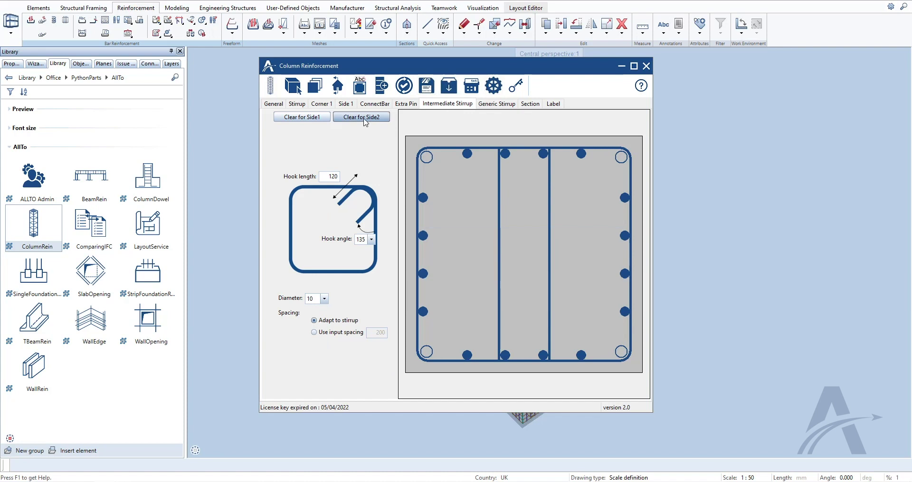
pyautogui.click(304, 117)
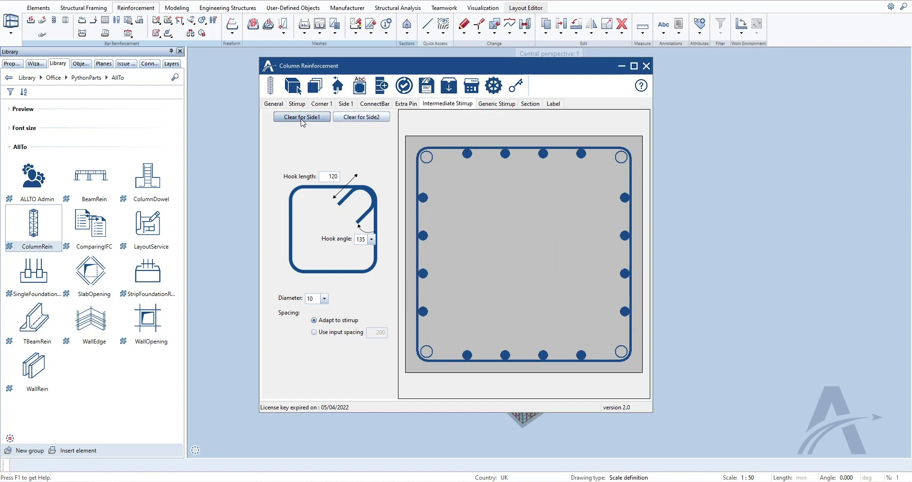
# Step: Draw an octagonal generic stirrup through the eight perimeter side bars
pyautogui.click(494, 106)
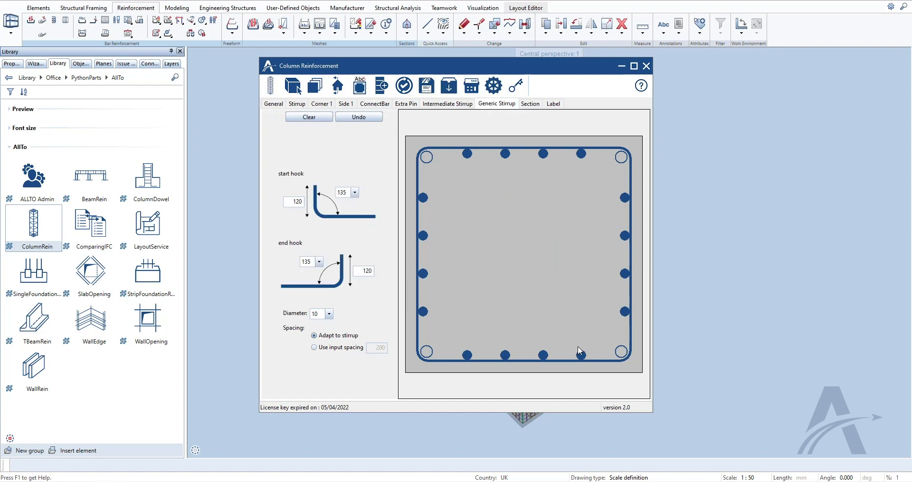
pyautogui.click(625, 312)
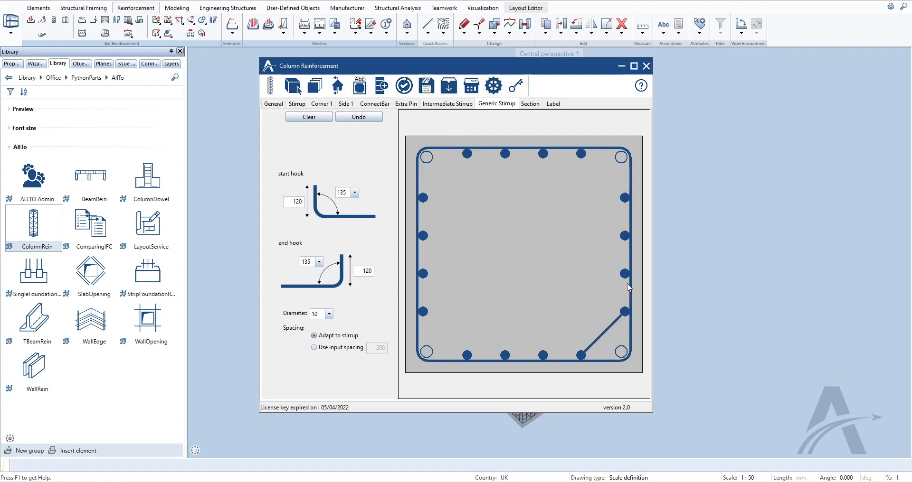
pyautogui.click(625, 198)
pyautogui.click(581, 153)
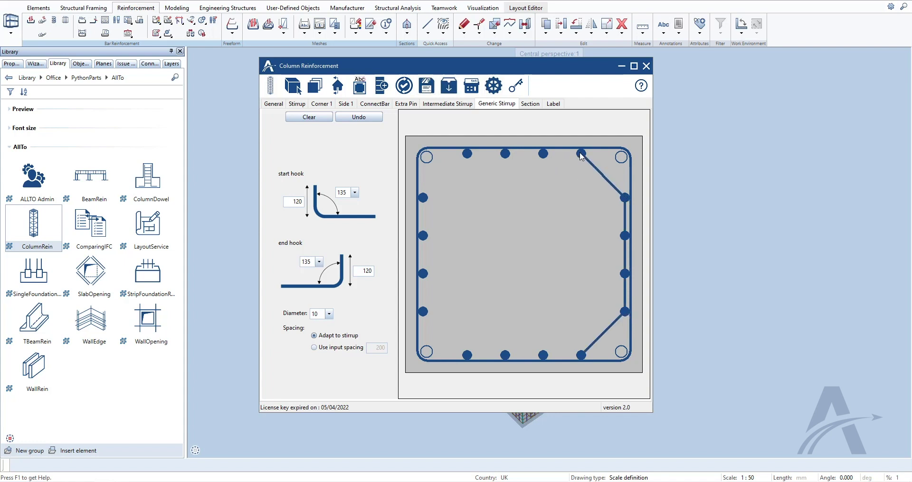
pyautogui.click(467, 154)
pyautogui.click(423, 198)
pyautogui.click(423, 312)
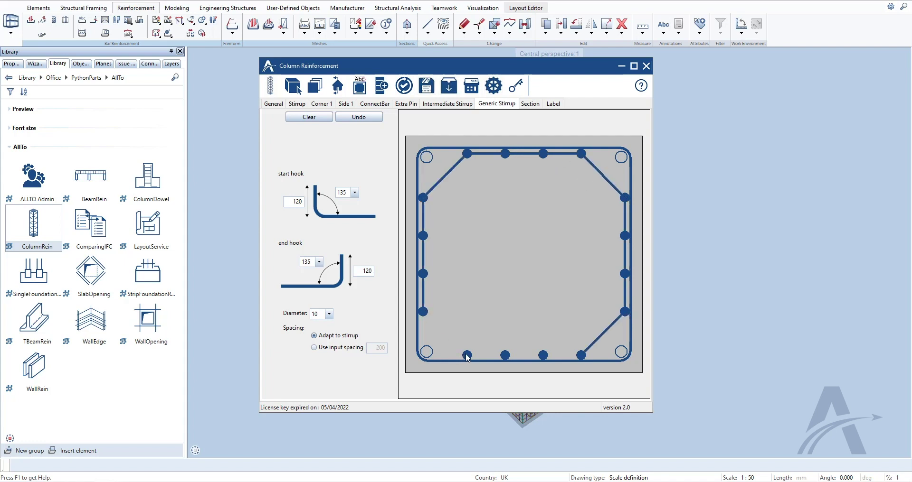
pyautogui.click(467, 355)
pyautogui.click(581, 356)
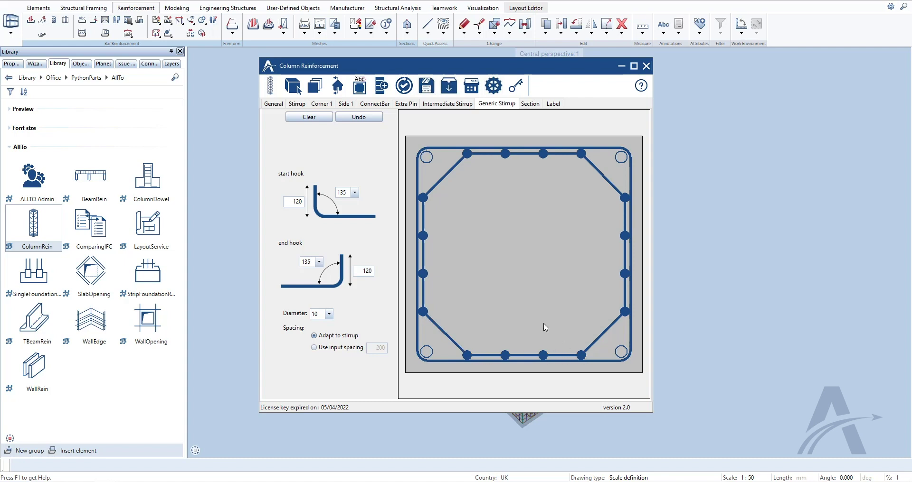
# Step: Update the CO01 columns with the octagonal stirrup, keeping position name CO01 and confirming replacement
pyautogui.click(404, 90)
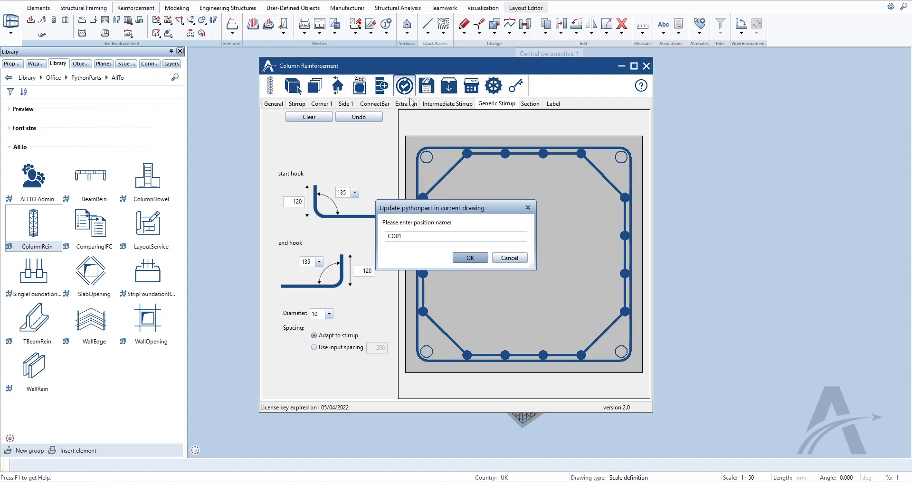
pyautogui.click(470, 258)
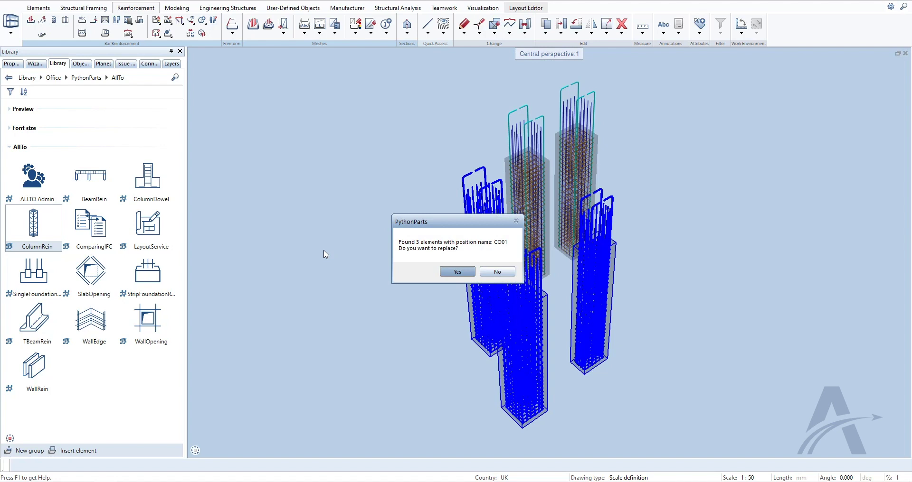
pyautogui.click(453, 271)
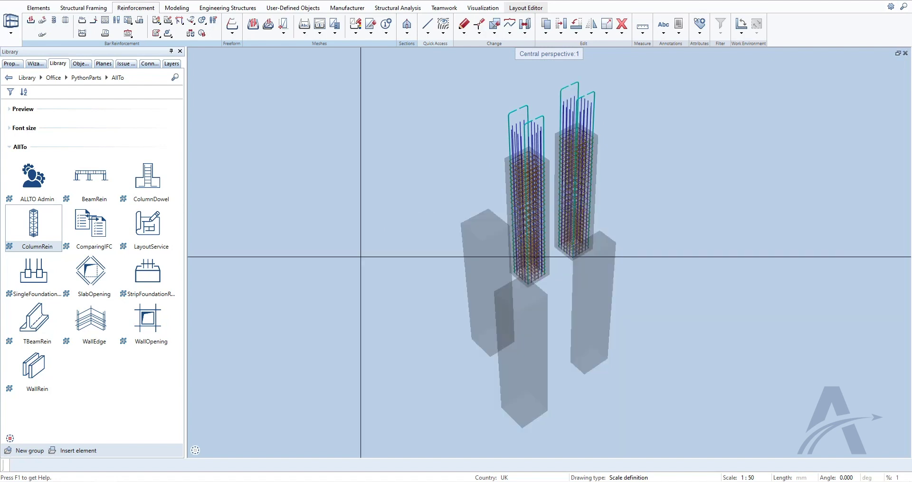
pyautogui.press('Escape')
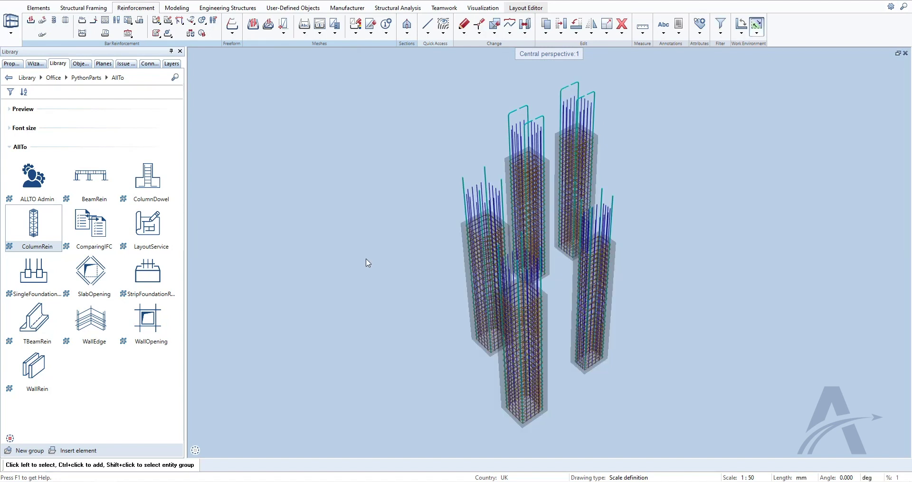
pyautogui.scroll(5, 634, 352)
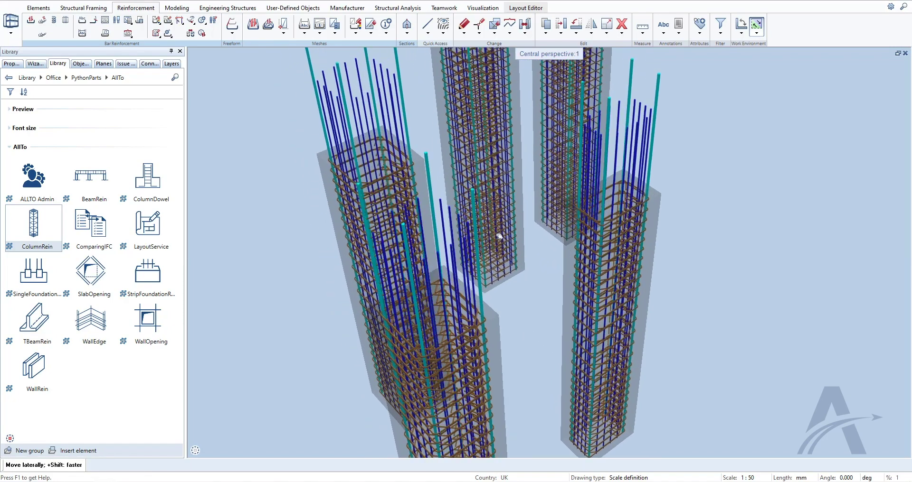
pyautogui.scroll(-5, 451, 160)
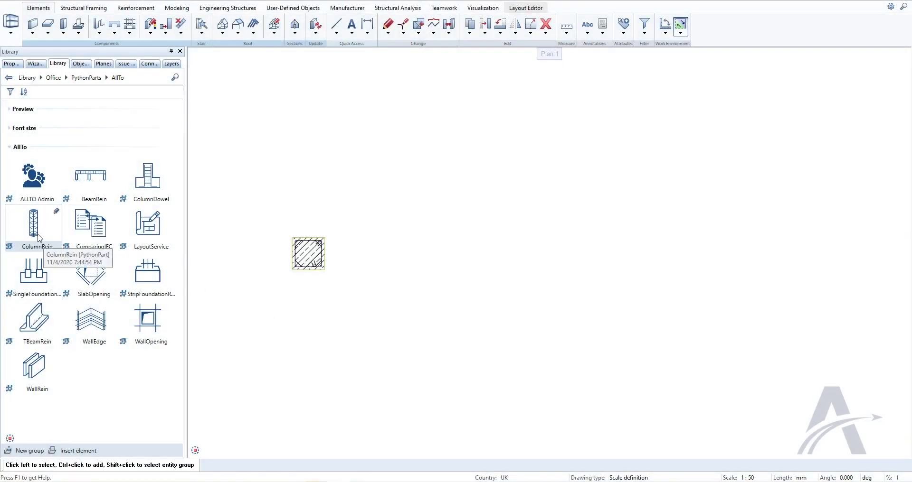
# Step: Start ColumnRein from the Library's AllTo folder and show its Section settings
pyautogui.click(38, 238)
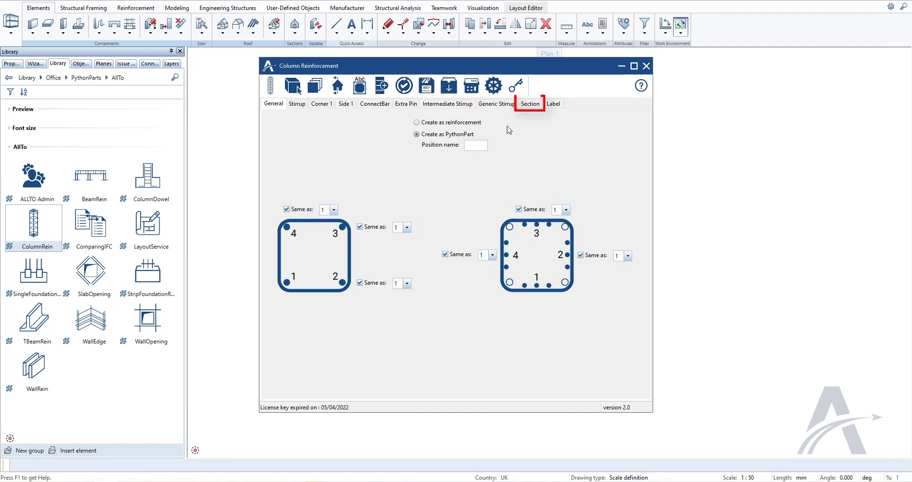
pyautogui.click(535, 106)
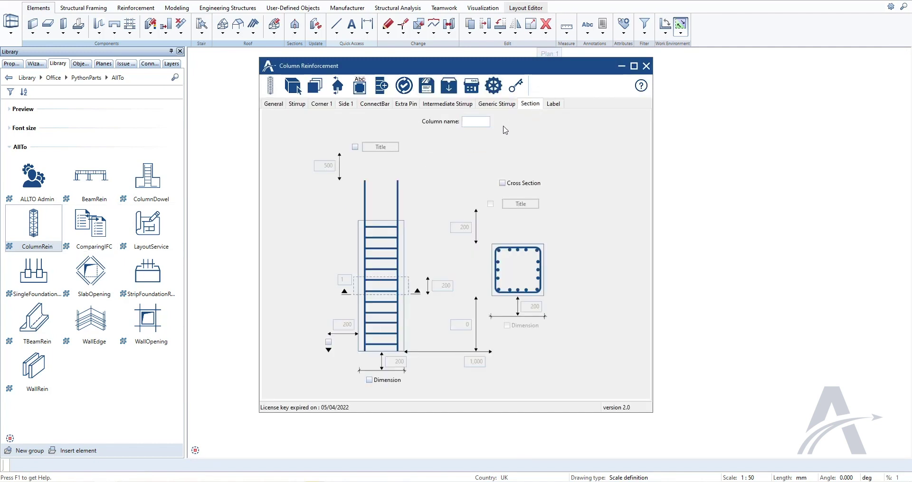
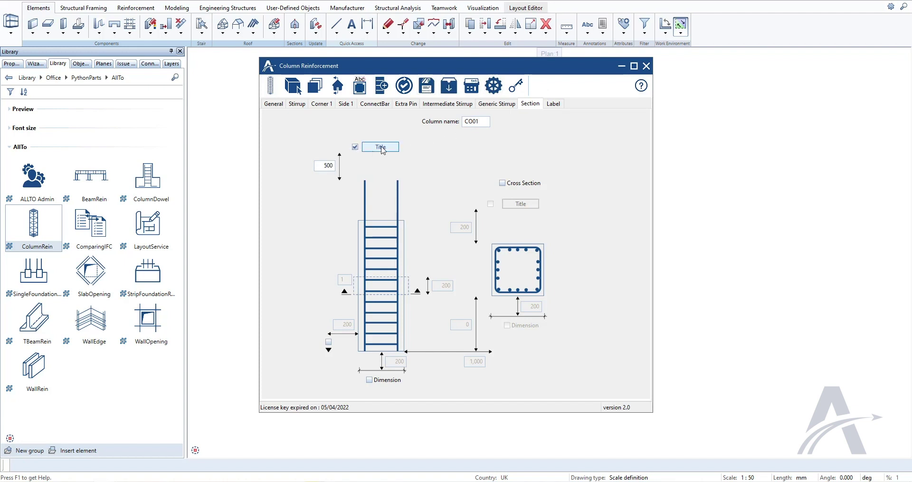
# Step: Replace the title's dimension line with column length/width/height placeholders followed by 'mm'
pyautogui.click(383, 150)
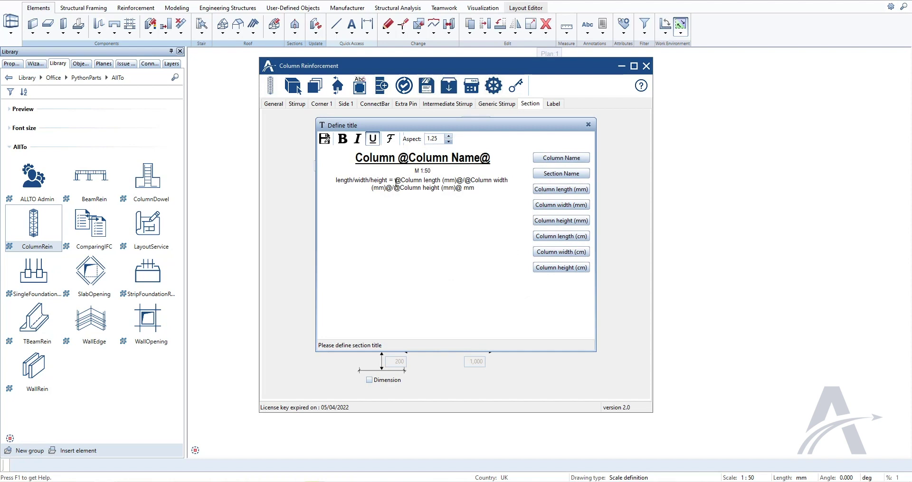
pyautogui.moveTo(395, 181); pyautogui.dragTo(478, 193)
pyautogui.press('BackSpace')
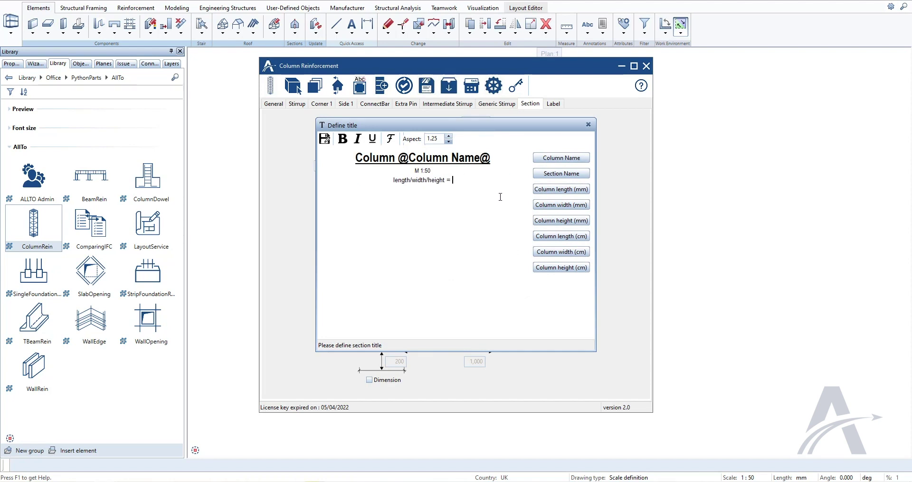
pyautogui.click(561, 189)
pyautogui.write('/')
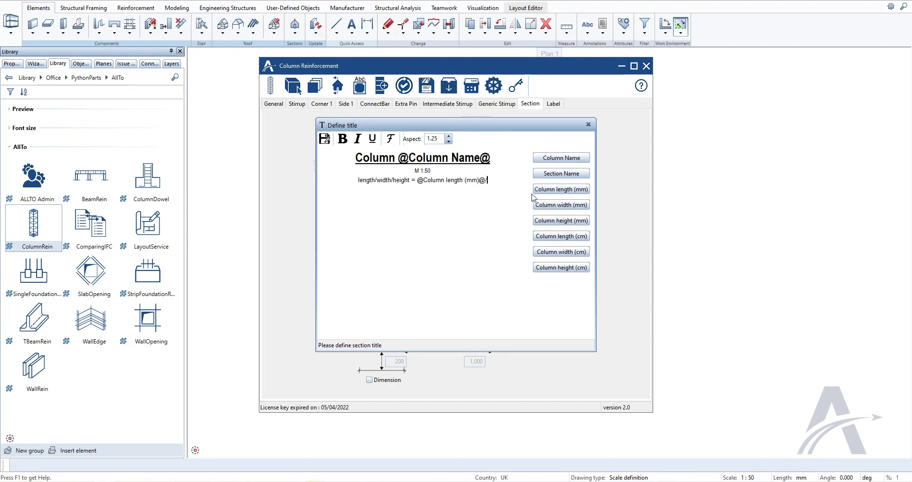
pyautogui.click(558, 204)
pyautogui.write('/')
pyautogui.click(553, 218)
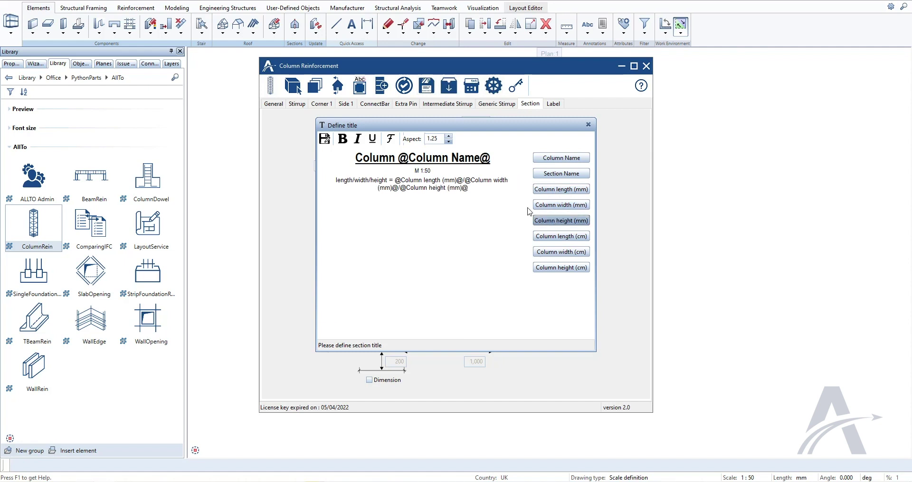
pyautogui.write(' mm')
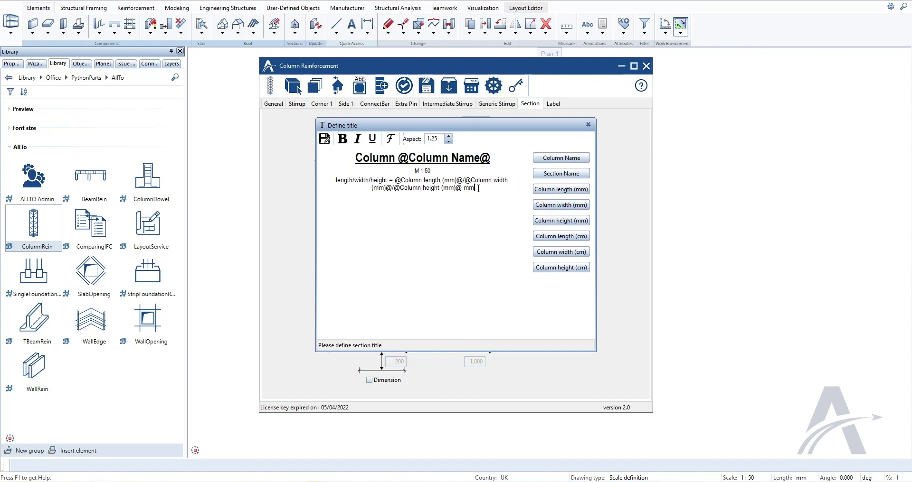
# Step: Leave the dimension line as plain text without bold, italic or underline, and save the title
pyautogui.moveTo(478, 188); pyautogui.dragTo(336, 180)
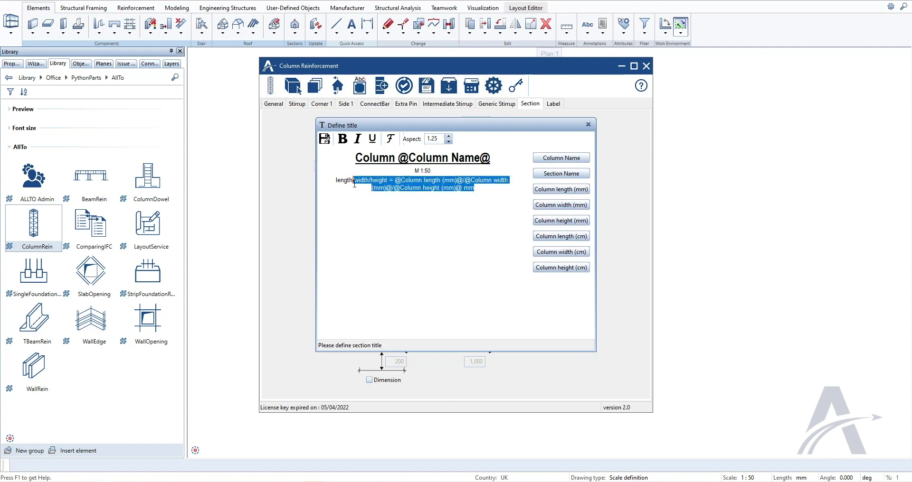
pyautogui.click(390, 139)
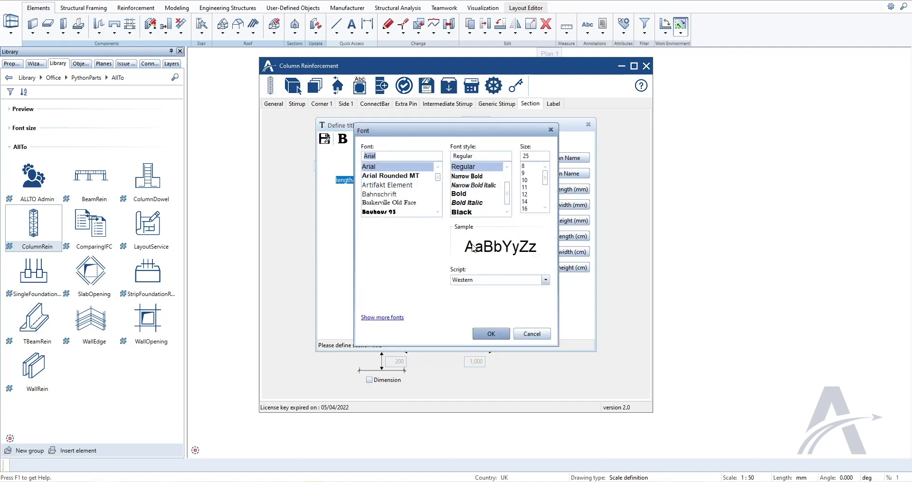
pyautogui.click(486, 334)
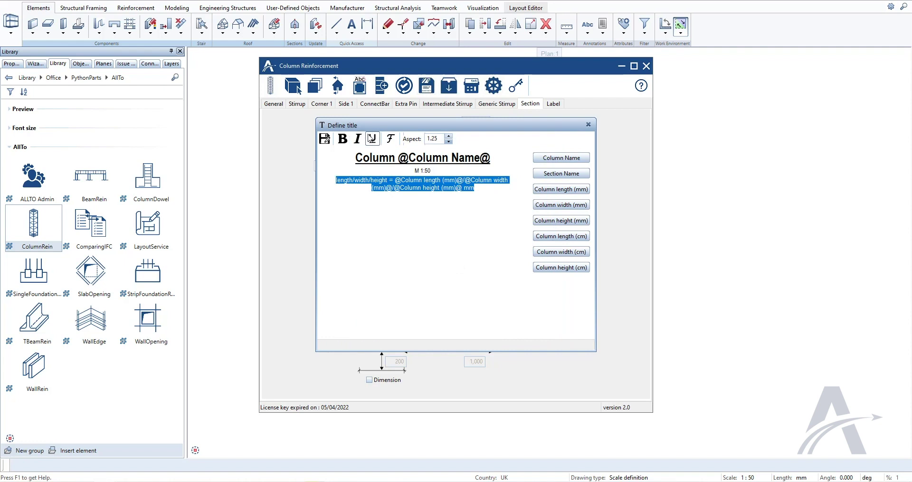
pyautogui.click(373, 139)
pyautogui.click(358, 139)
pyautogui.click(344, 140)
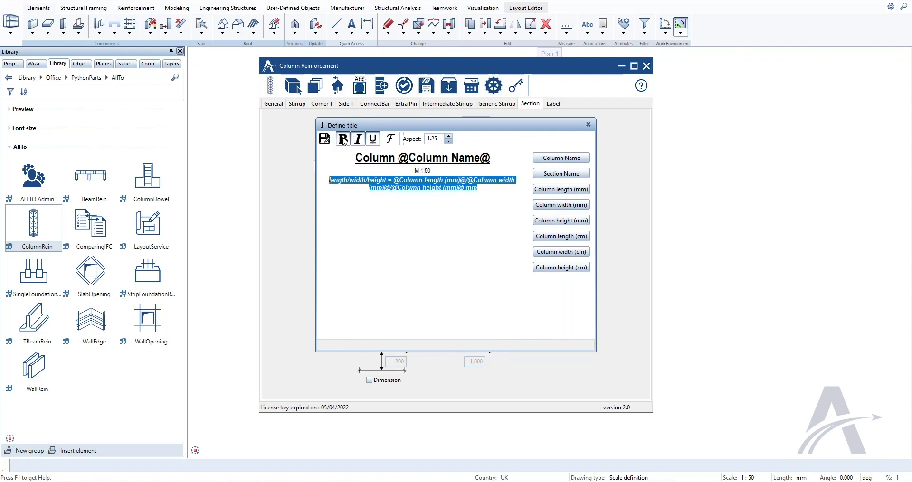
pyautogui.click(344, 139)
pyautogui.click(358, 139)
pyautogui.click(373, 139)
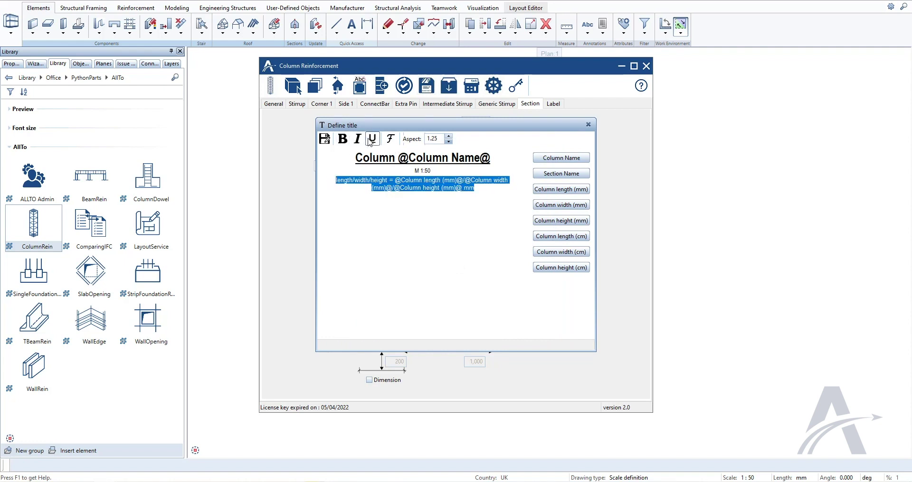
pyautogui.click(327, 141)
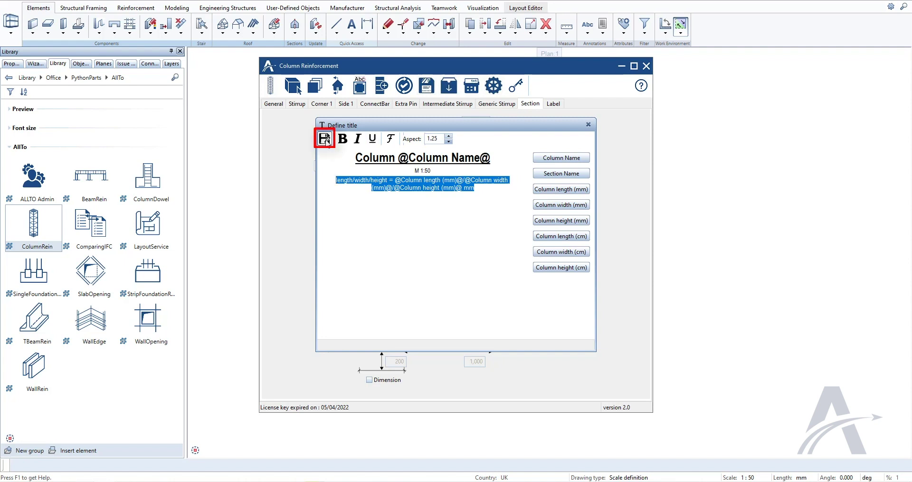
pyautogui.click(588, 125)
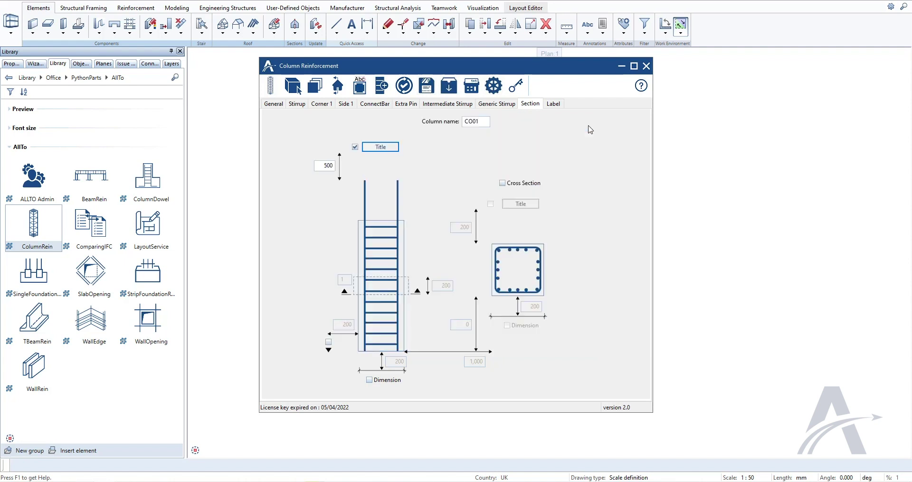
# Step: Set the elevation title spacing to 1,000, the lower offset to 500, and the bottom dimension to 500
pyautogui.doubleClick(318, 164)
pyautogui.write('1')
pyautogui.click(328, 342)
pyautogui.doubleClick(340, 325)
pyautogui.write('50')
pyautogui.click(369, 380)
pyautogui.doubleClick(390, 363)
pyautogui.write('5')
# Step: Turn on the cross section with its title at 500 spacing and its dimension at 500
pyautogui.click(502, 184)
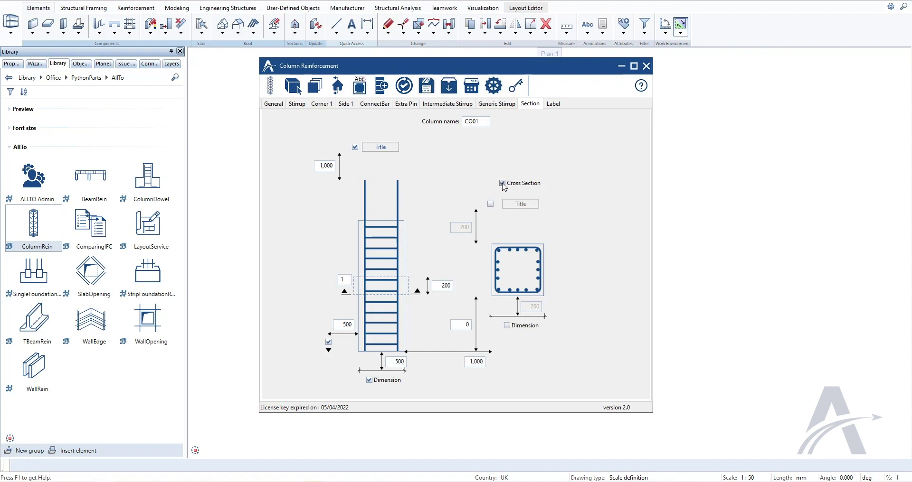
pyautogui.click(491, 204)
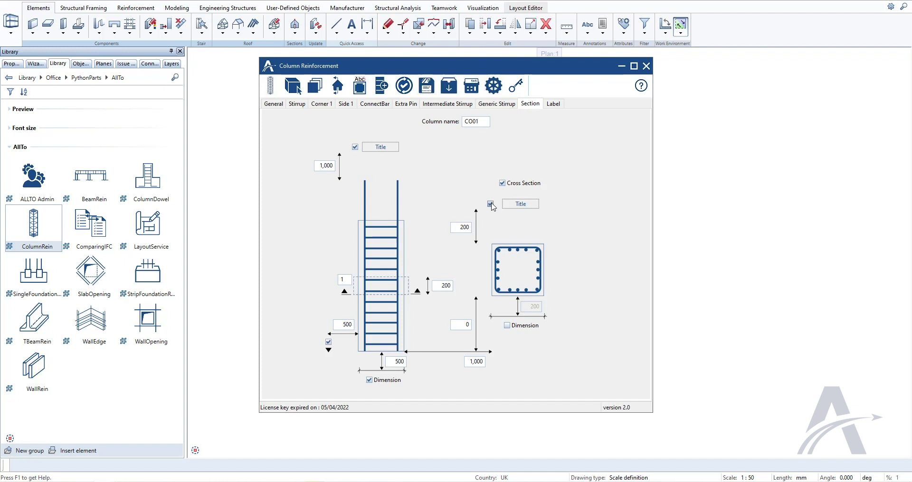
pyautogui.click(519, 205)
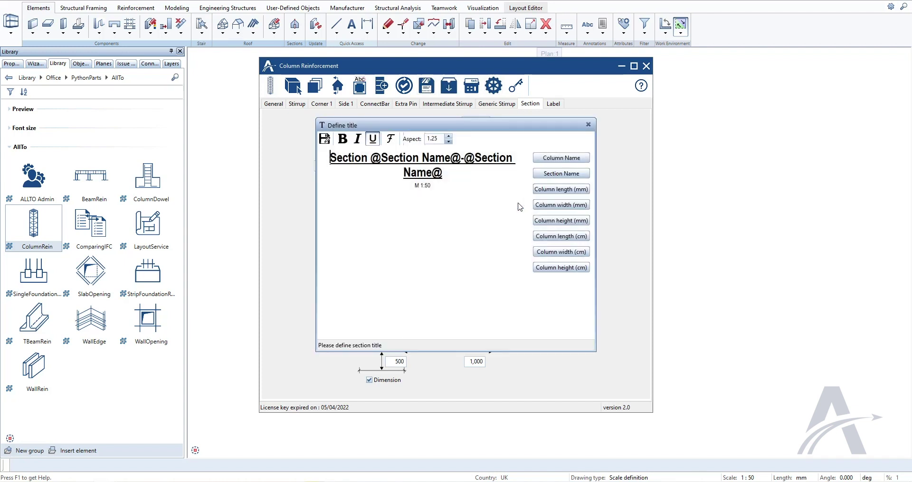
pyautogui.click(588, 124)
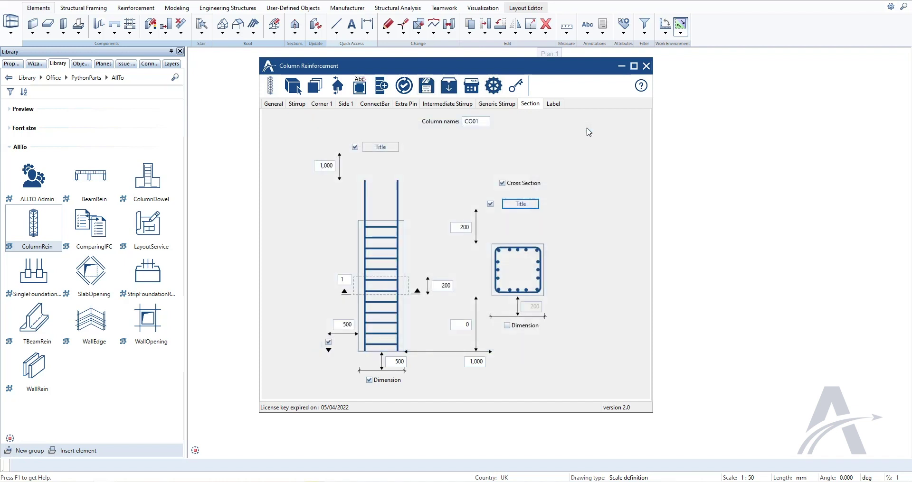
pyautogui.doubleClick(456, 227)
pyautogui.write('50')
pyautogui.click(506, 325)
pyautogui.doubleClick(531, 306)
pyautogui.write('500')
# Step: Set the cross section offset to 2,000 and the cut spacing to 400
pyautogui.doubleClick(469, 362)
pyautogui.write('200')
pyautogui.doubleClick(473, 324)
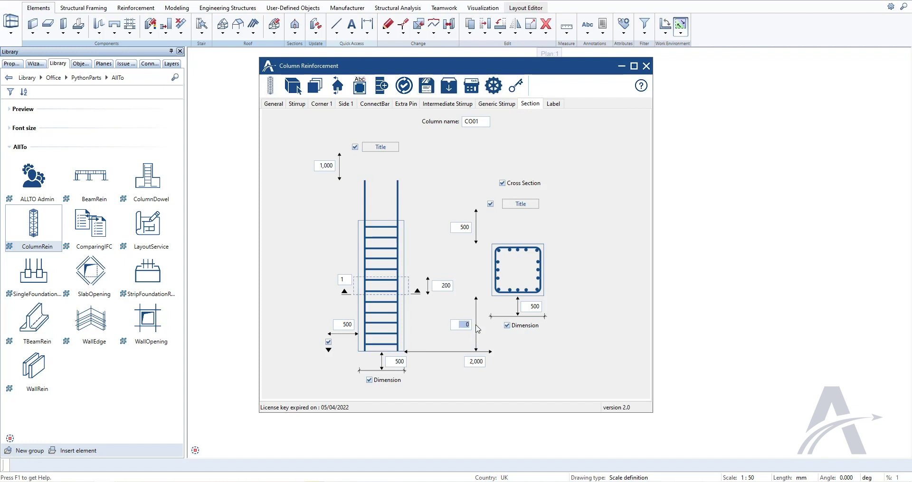
pyautogui.doubleClick(454, 284)
pyautogui.write('400')
# Step: Accept the settings, pick the column, and place its elevation with Sections 1-1, 2-2 and 3-3
pyautogui.click(340, 89)
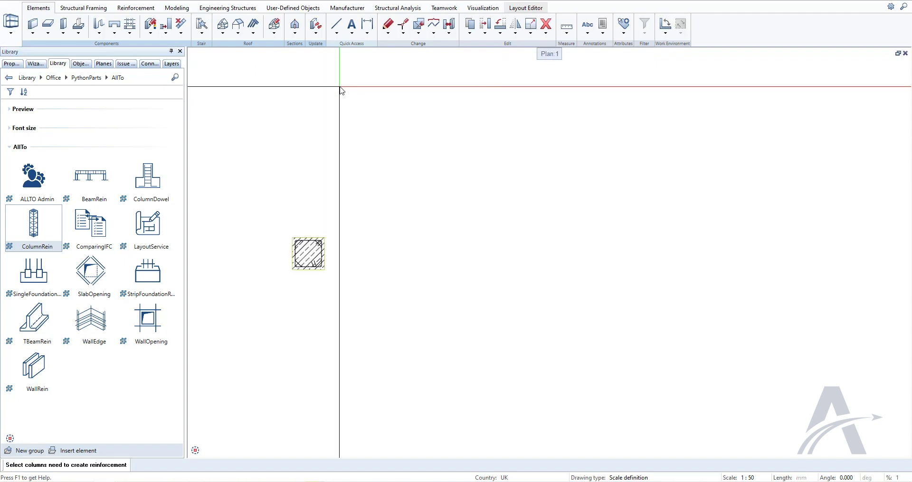
pyautogui.click(317, 255)
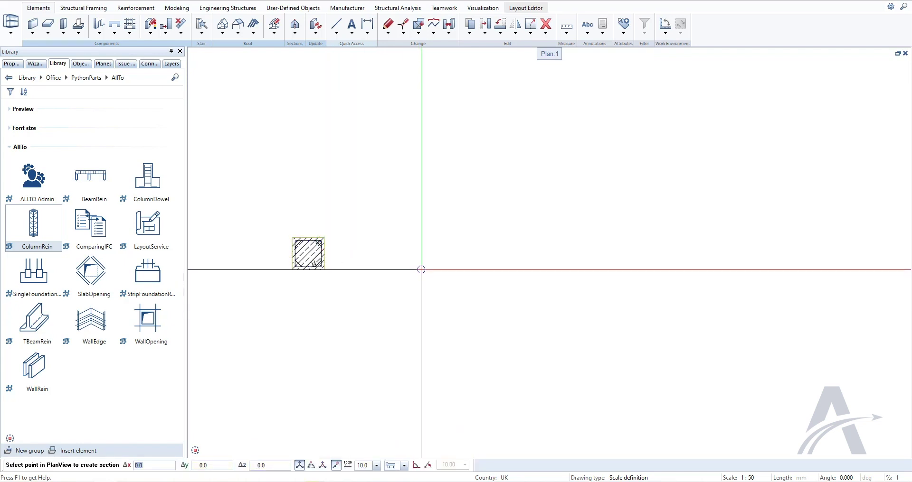
pyautogui.click(421, 270)
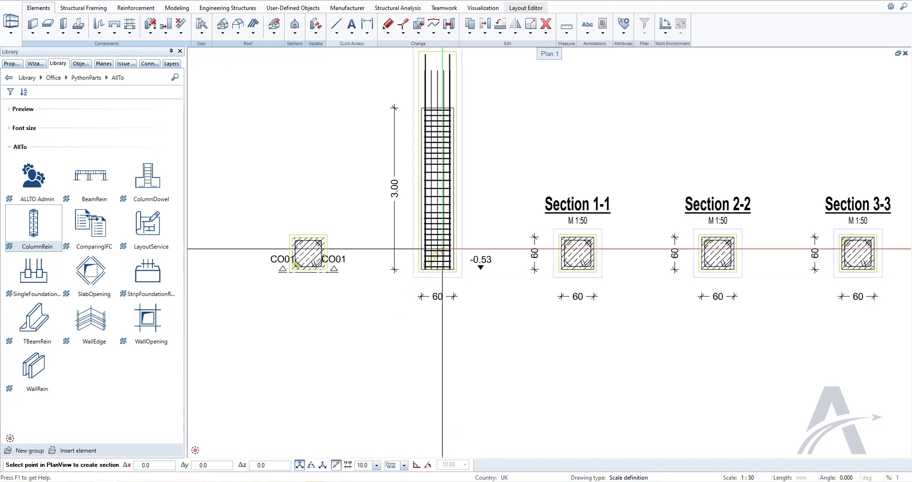
pyautogui.moveTo(495, 234); pyautogui.dragTo(486, 246, button='middle')
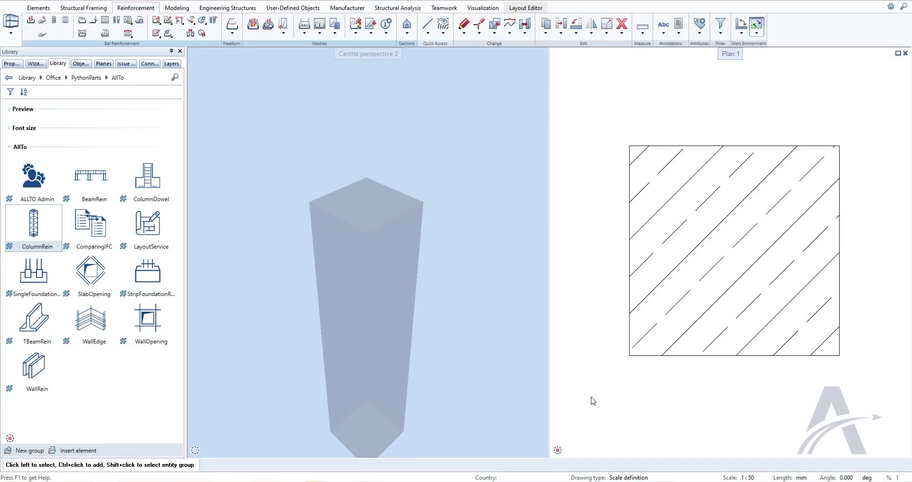
# Step: Set Model and Reinforcement as background, make drawing 100 Section current, and restart ColumnRein
pyautogui.press('F2')
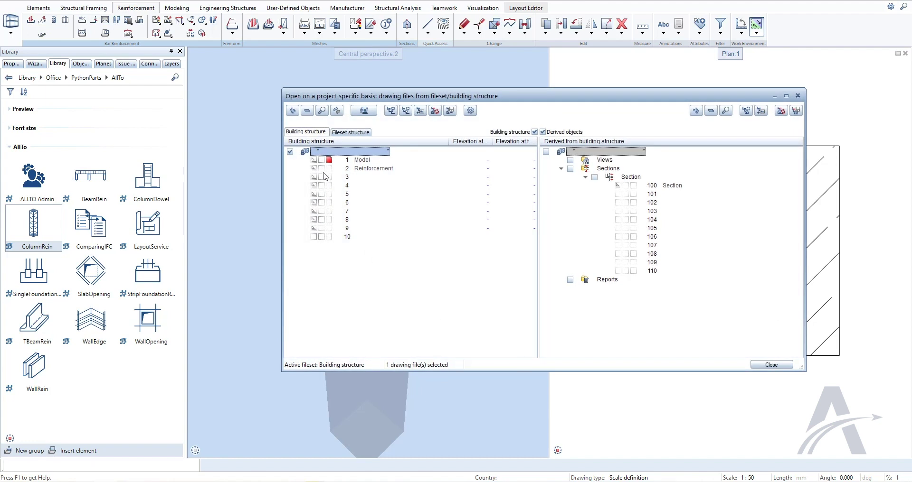
pyautogui.click(322, 160)
pyautogui.click(322, 169)
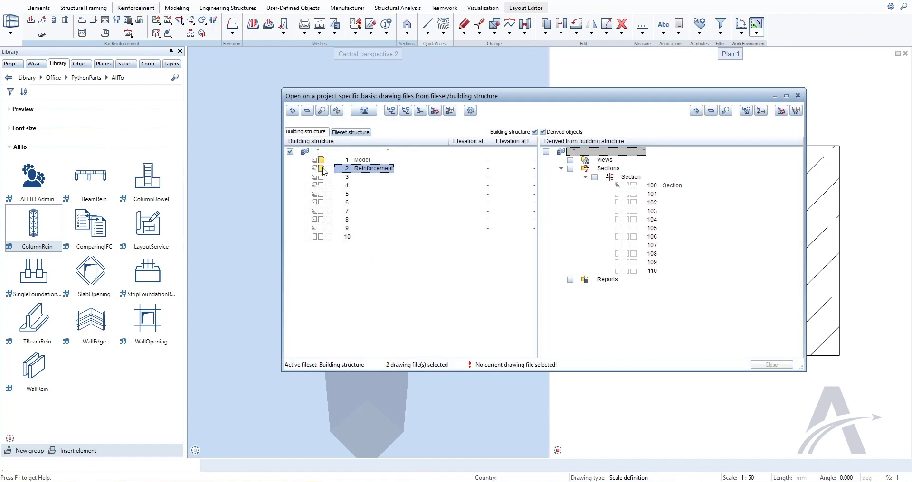
pyautogui.click(633, 186)
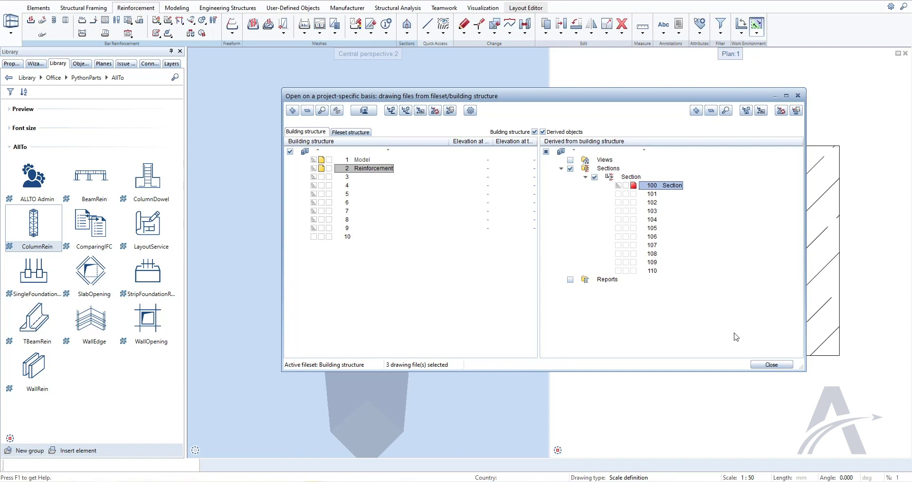
pyautogui.click(766, 365)
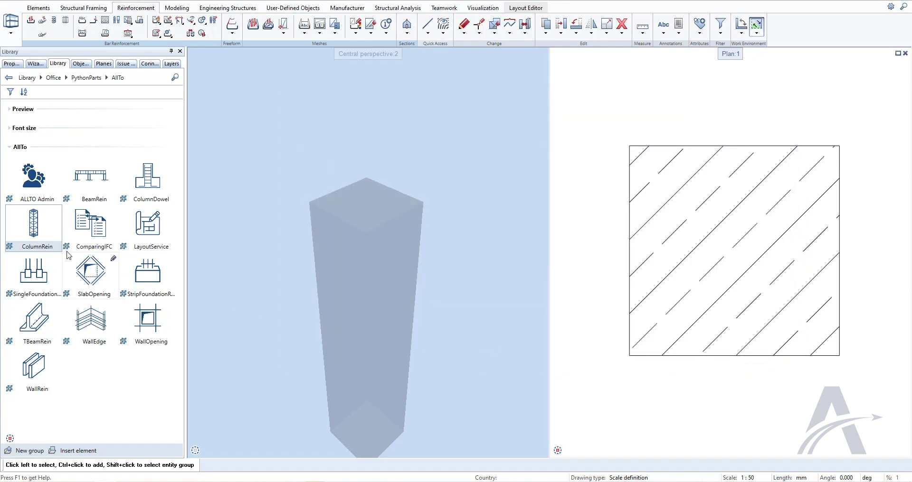
pyautogui.doubleClick(34, 222)
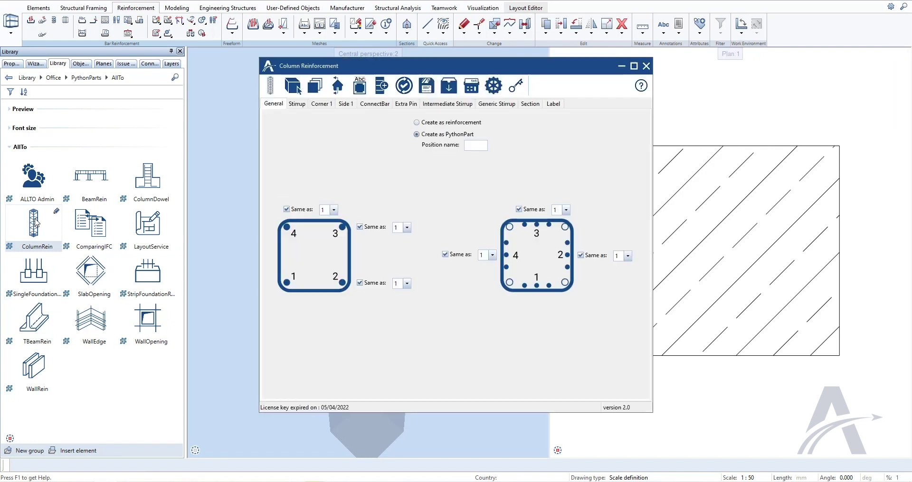
# Step: Label the stirrups with mark number, diameter and spacing, then start generating the labelled drawings
pyautogui.click(554, 104)
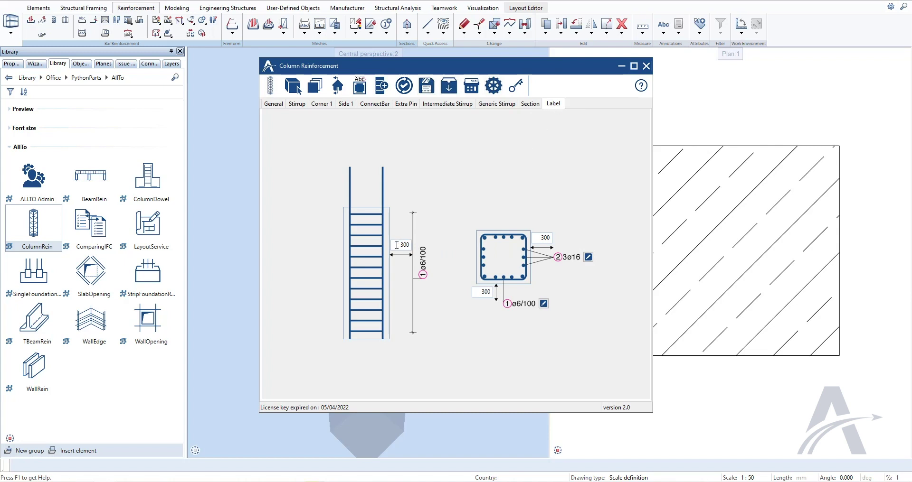
pyautogui.moveTo(397, 245); pyautogui.dragTo(418, 246)
pyautogui.moveTo(538, 241); pyautogui.dragTo(581, 240)
pyautogui.click(588, 258)
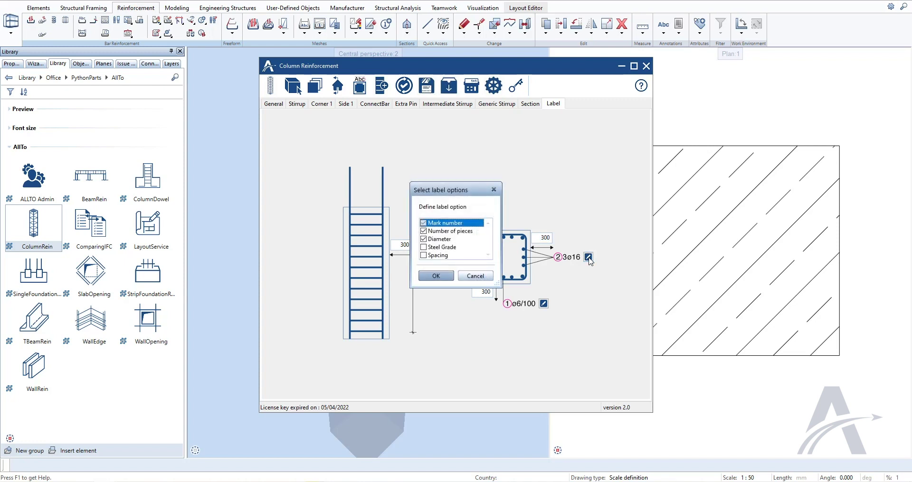
pyautogui.click(436, 276)
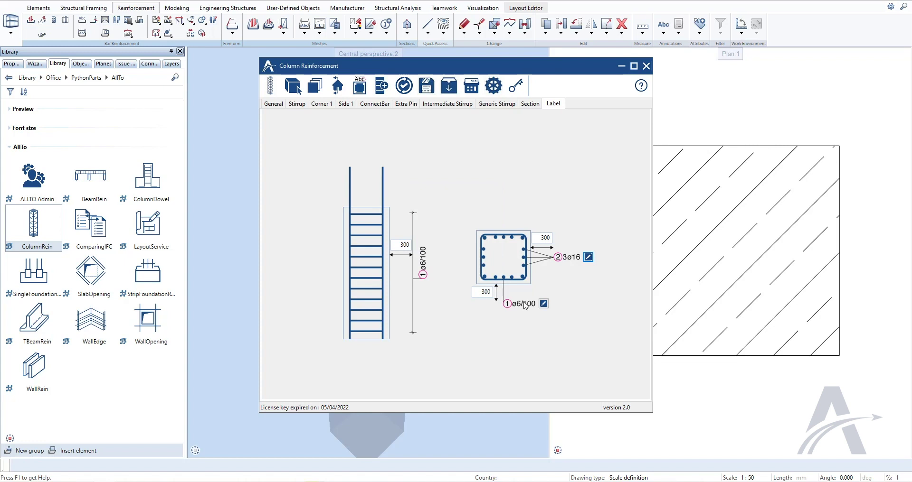
pyautogui.click(543, 304)
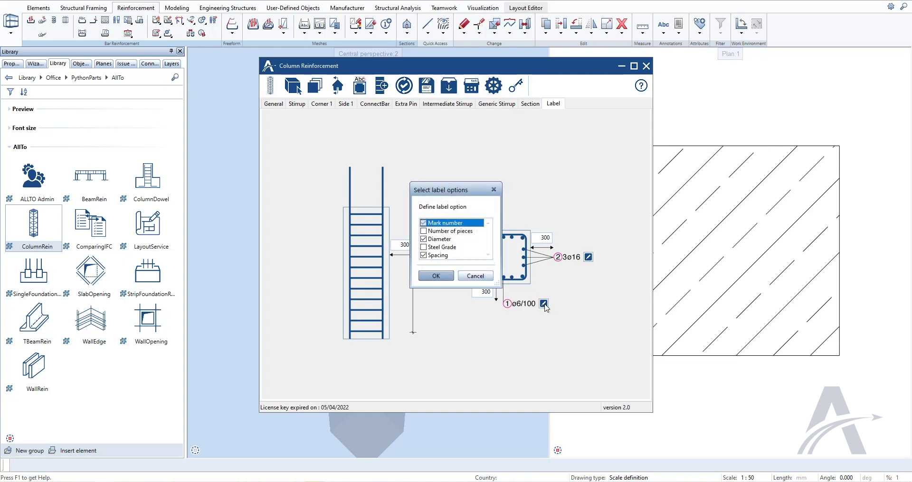
pyautogui.click(436, 276)
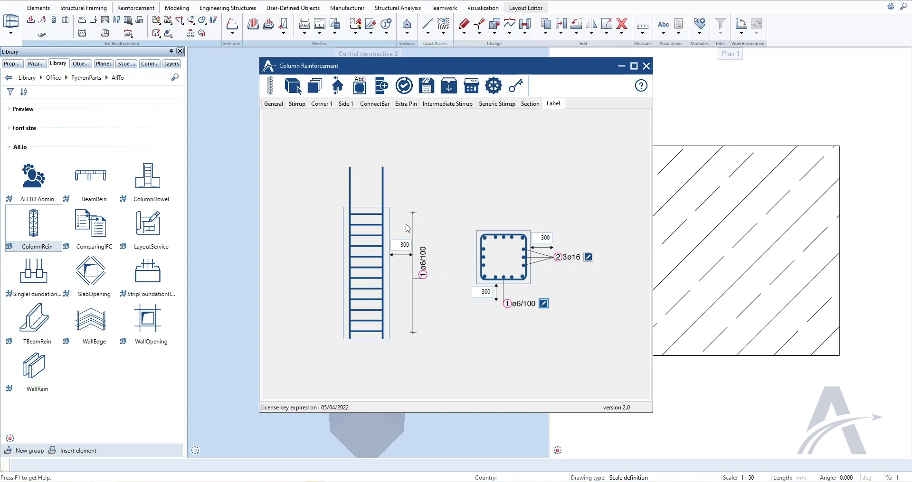
pyautogui.click(359, 90)
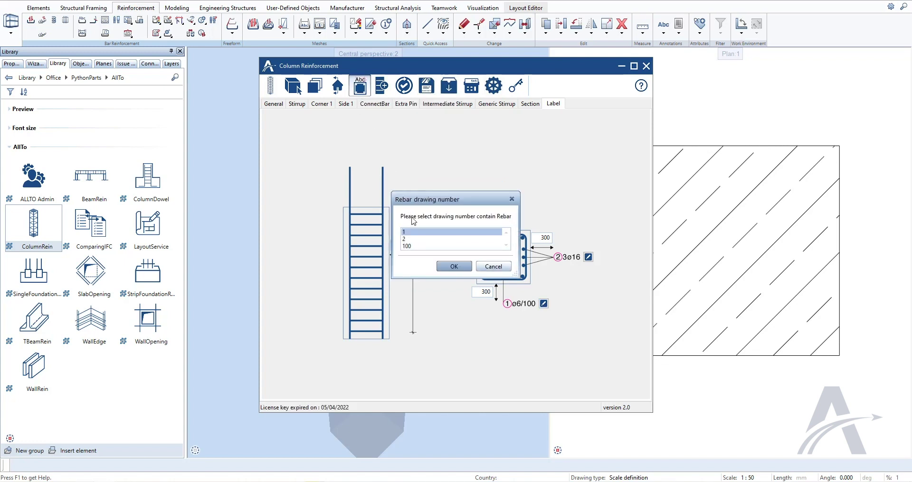
# Step: Put the rebar in drawing 2 and sections in drawing 100, then place them for the column
pyautogui.click(420, 238)
pyautogui.click(451, 267)
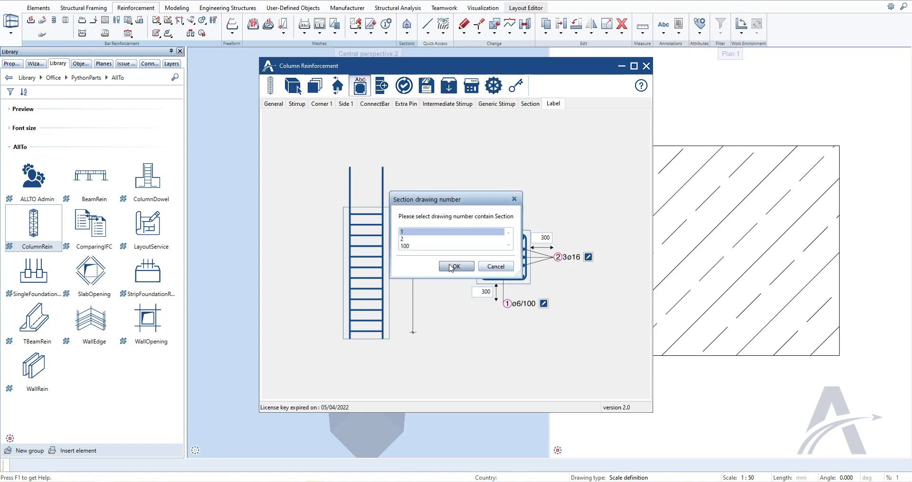
pyautogui.click(421, 246)
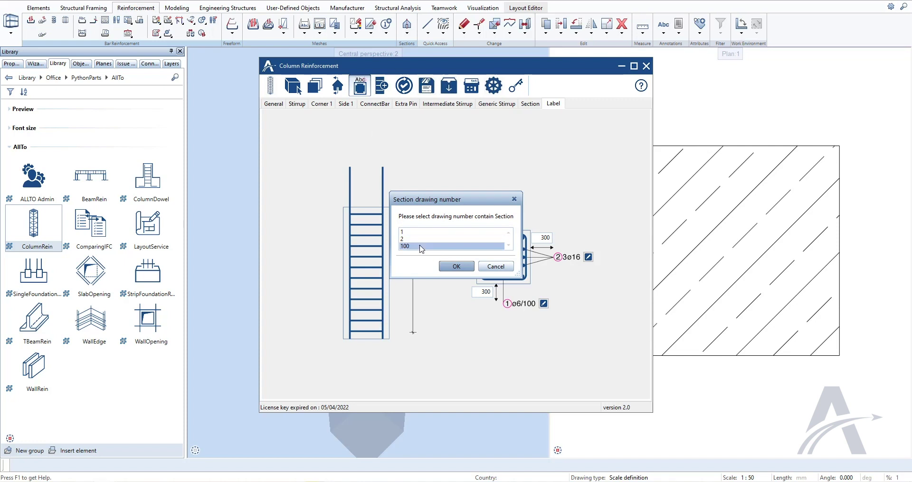
pyautogui.click(456, 266)
pyautogui.click(362, 267)
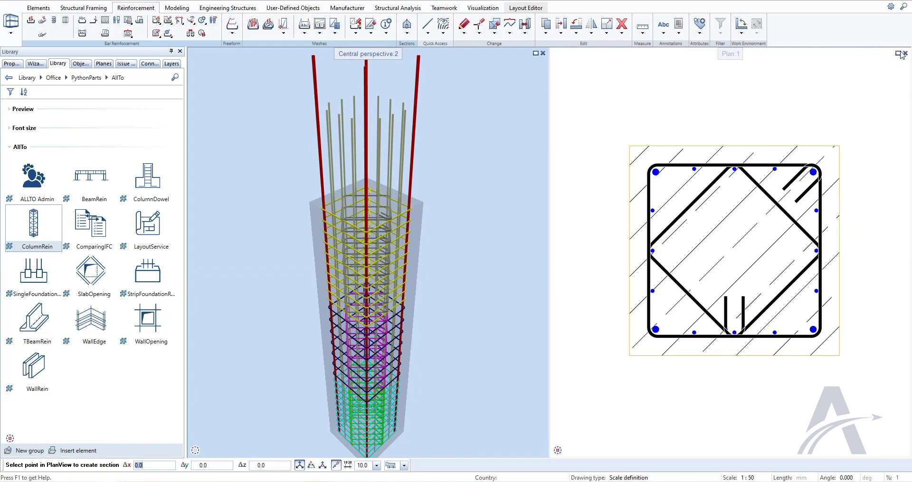
pyautogui.scroll(-3, 666, 170)
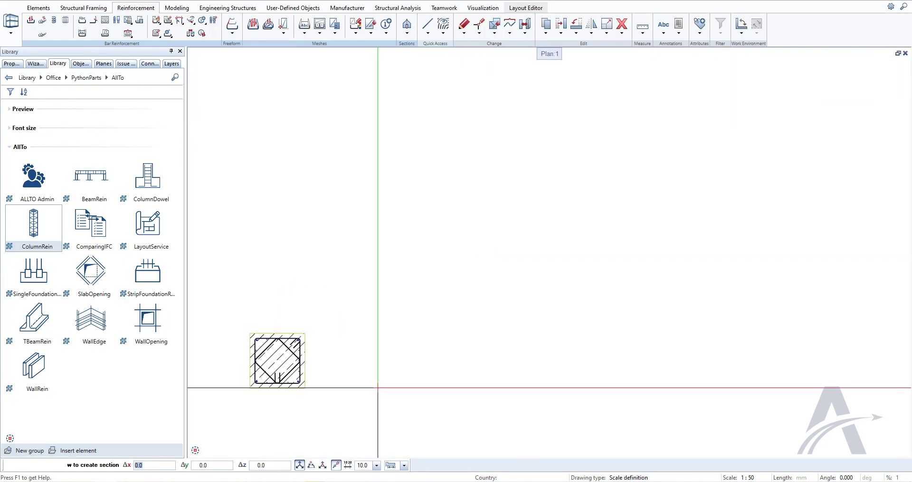
pyautogui.click(378, 388)
pyautogui.scroll(-2, 378, 388)
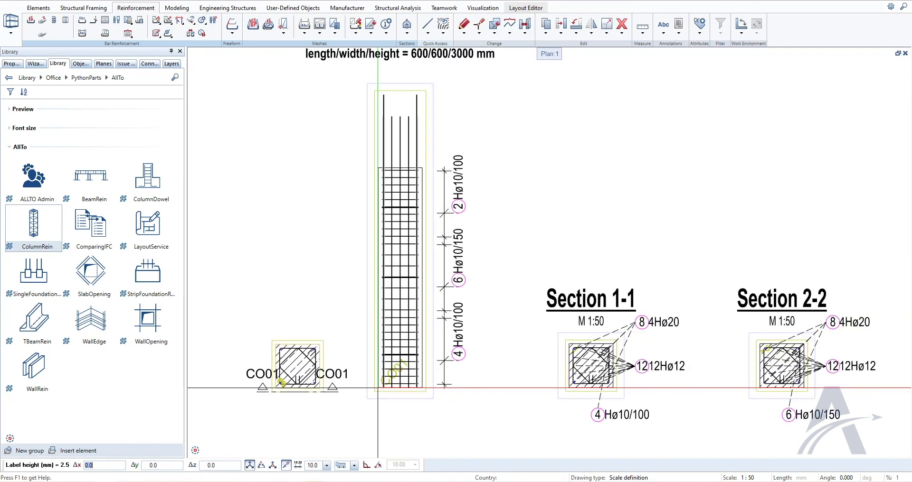
pyautogui.scroll(-2, 378, 388)
pyautogui.press('Escape')
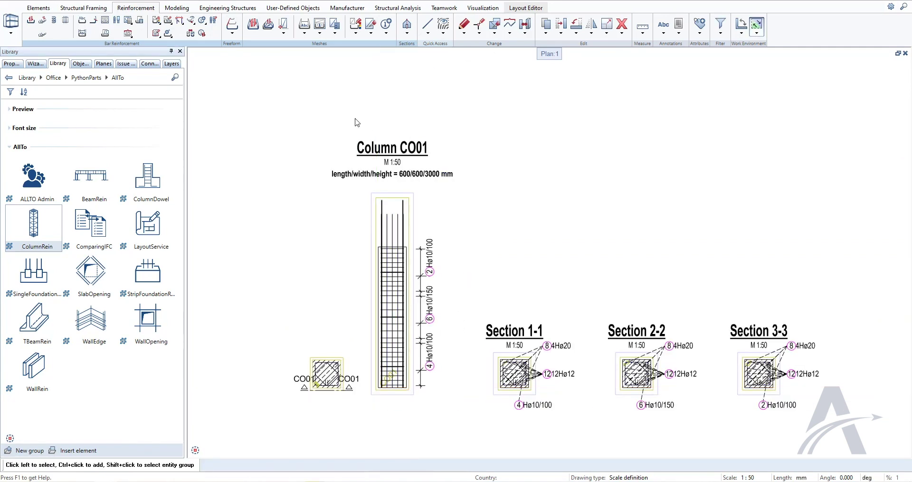
# Step: Select the column drawings and rearrange Column CO01's bar marks to 1, 3 and 4
pyautogui.moveTo(328, 111); pyautogui.dragTo(848, 430)
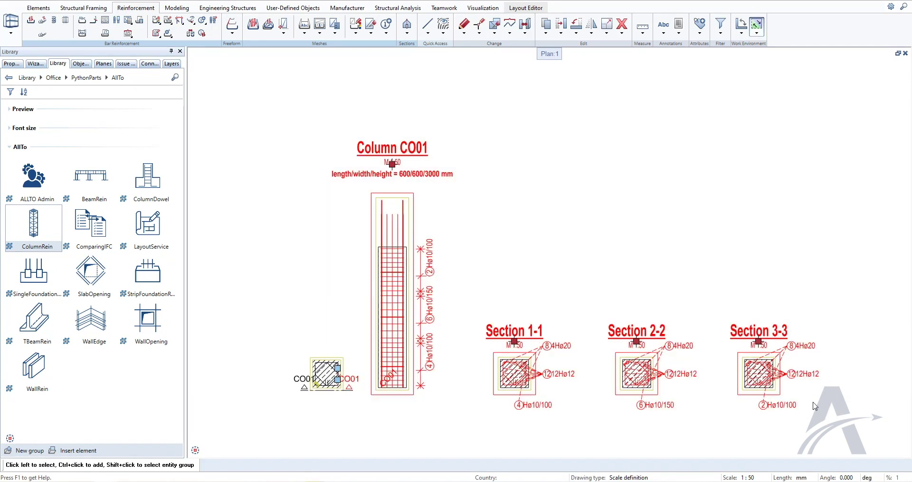
pyautogui.doubleClick(378, 383)
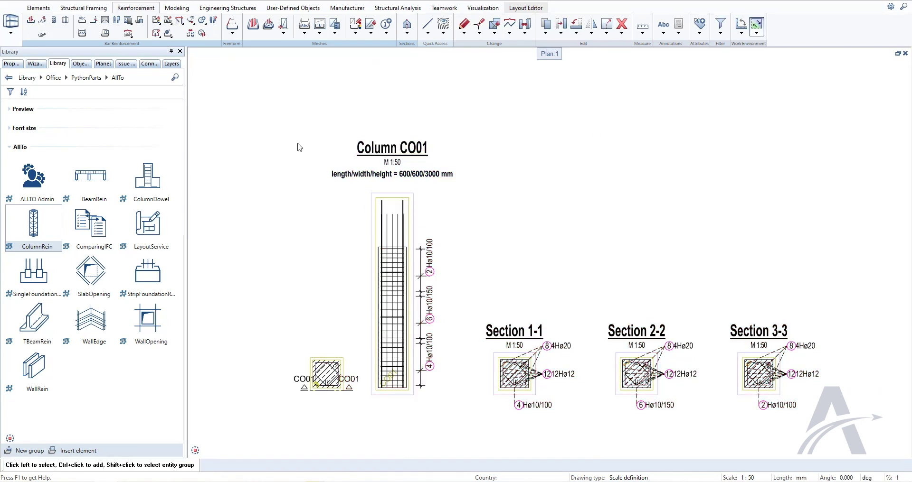
pyautogui.click(202, 33)
pyautogui.click(309, 106)
# Step: Make drawing 2 Reinforcement current and generate a ColumnRein cage on the new column
pyautogui.scroll(1, 517, 282)
pyautogui.moveTo(687, 281)
pyautogui.mouseDown(button='middle')
pyautogui.moveTo(514, 223)
pyautogui.moveTo(489, 233)
pyautogui.mouseUp(button='middle')
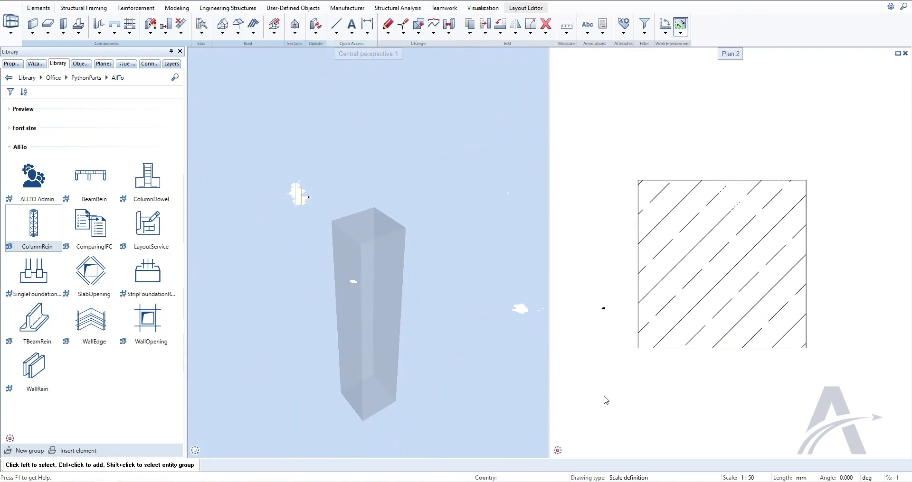
pyautogui.press('F2')
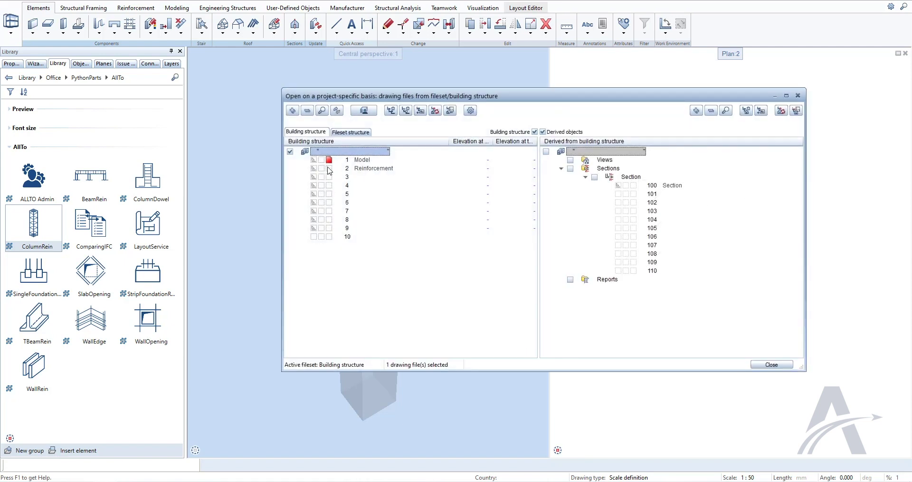
pyautogui.click(328, 168)
pyautogui.click(768, 365)
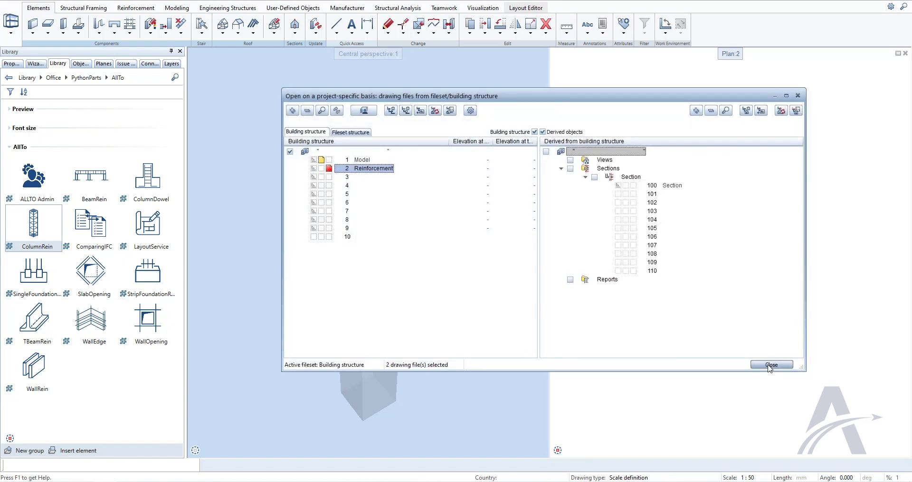
pyautogui.click(33, 224)
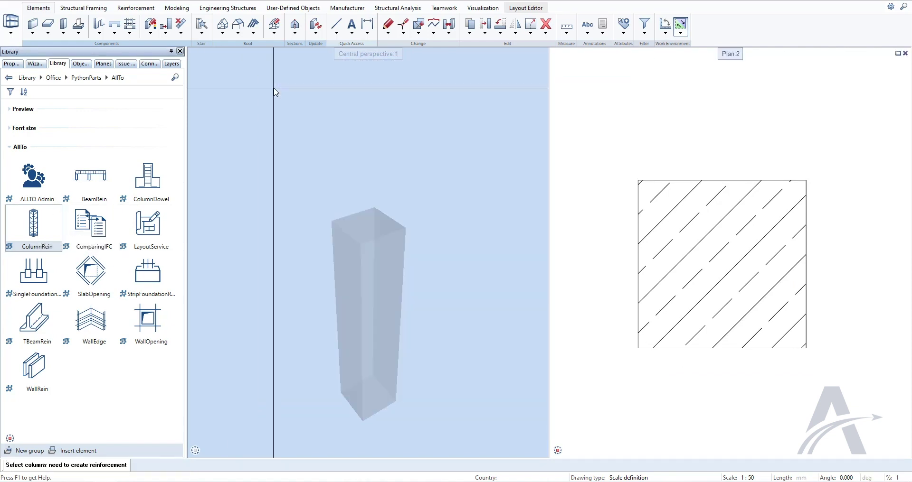
pyautogui.click(276, 92)
pyautogui.click(374, 261)
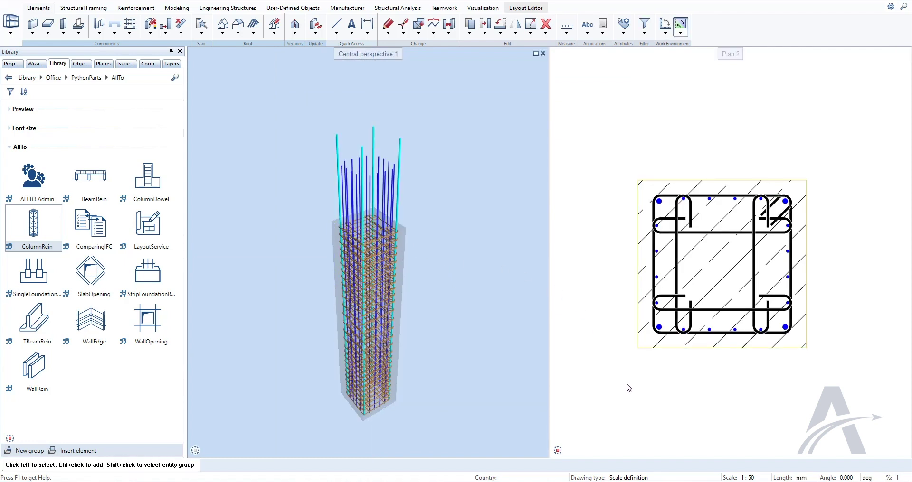
# Step: Open Section drawing 100 alongside the Reinforcement drawing and enlarge the plan view
pyautogui.hotkey('ctrl', 'o')
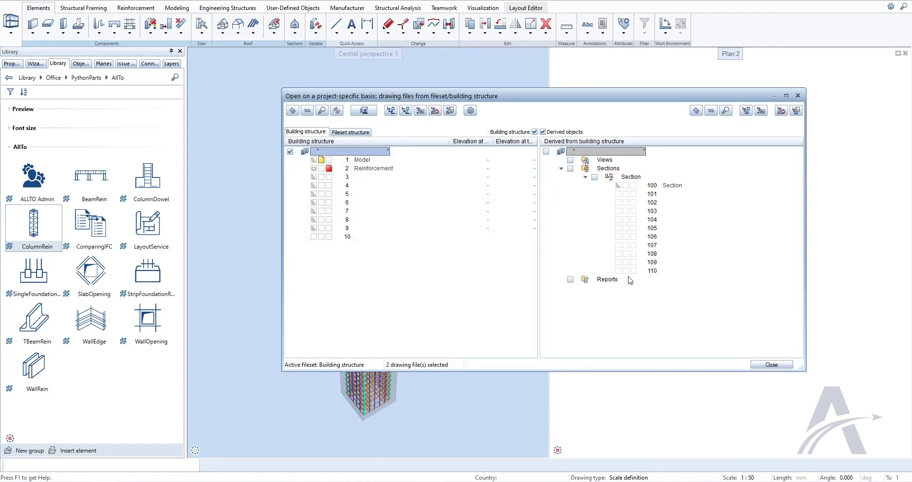
pyautogui.click(634, 186)
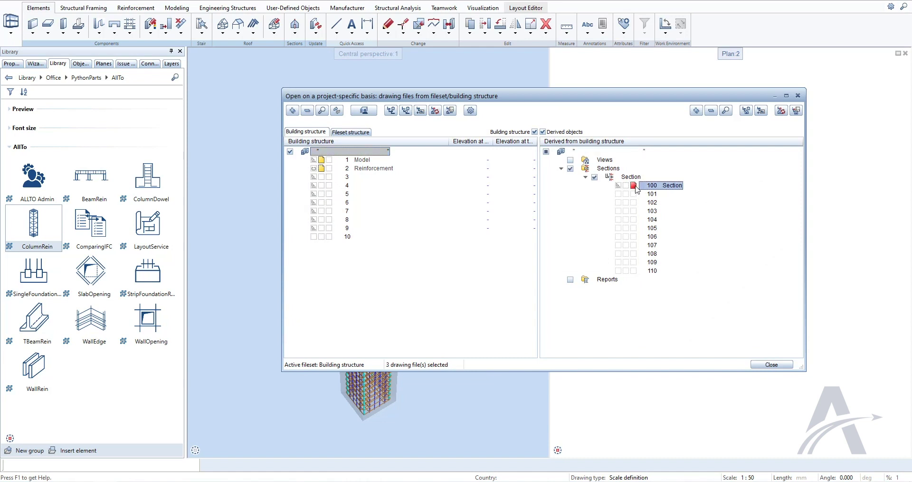
pyautogui.click(764, 364)
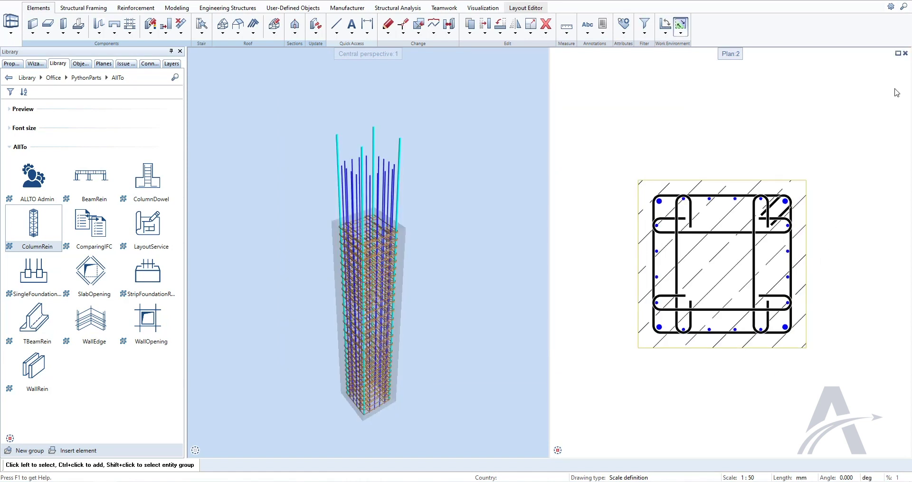
pyautogui.click(897, 53)
pyautogui.scroll(-3, 519, 270)
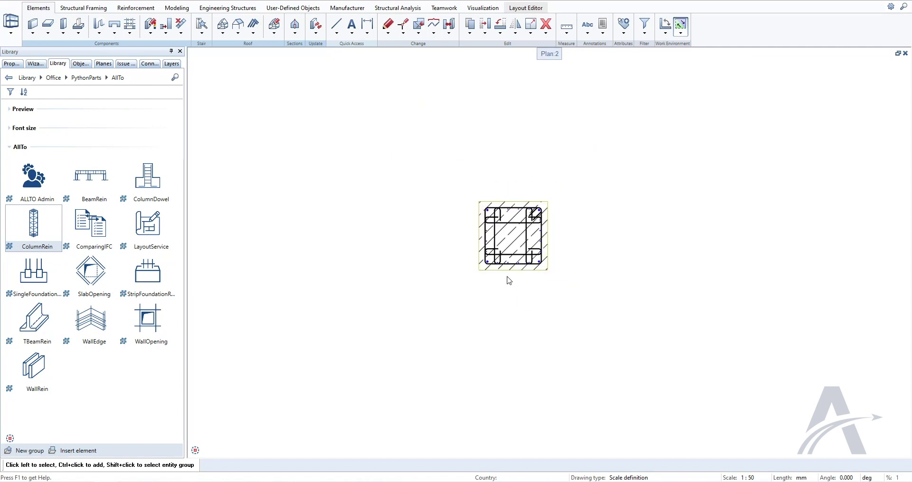
# Step: Regenerate the column's labelled rebar into drawing 2 and sections into drawing 100, placing them in plan
pyautogui.doubleClick(489, 278)
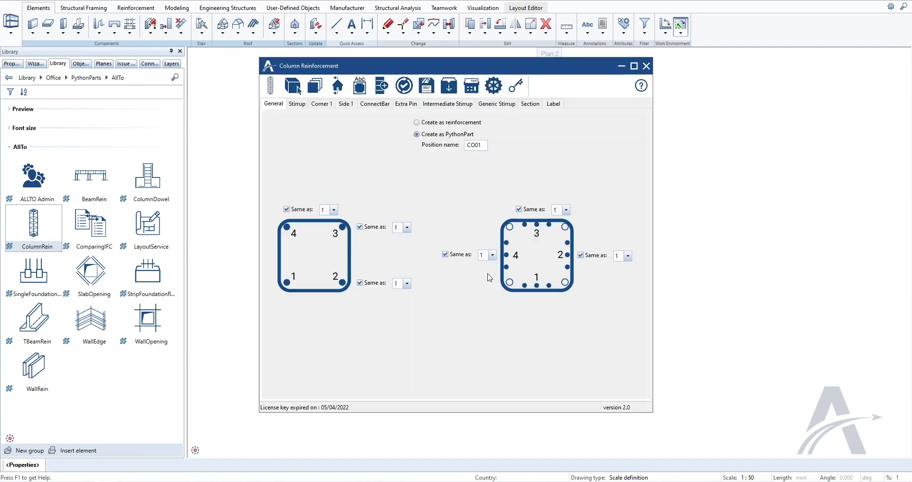
pyautogui.click(360, 88)
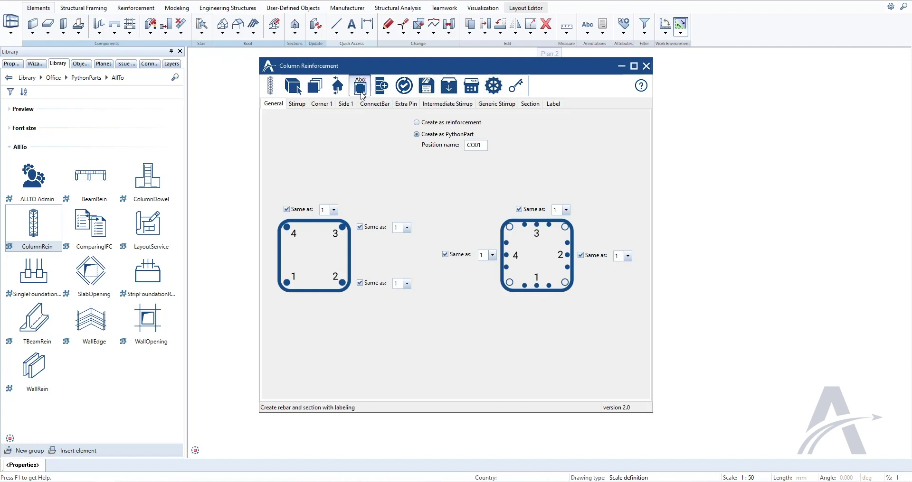
pyautogui.click(442, 239)
pyautogui.click(446, 246)
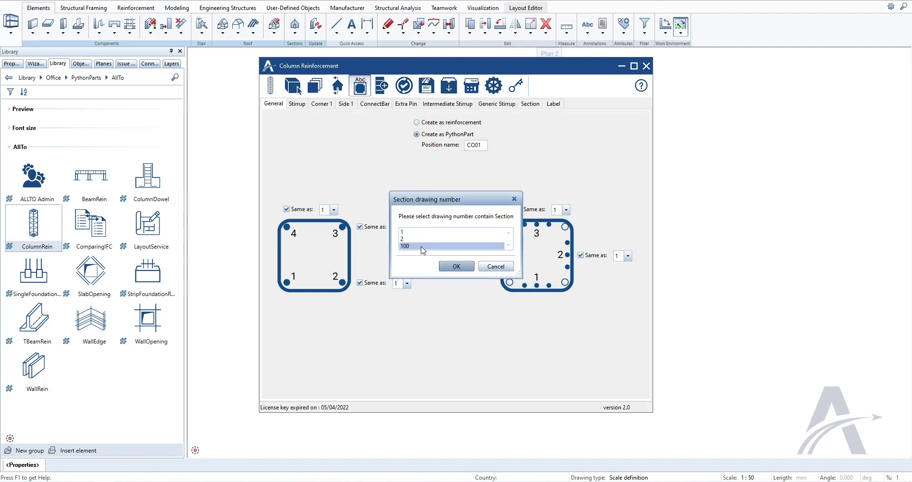
pyautogui.click(454, 266)
pyautogui.scroll(-2, 475, 299)
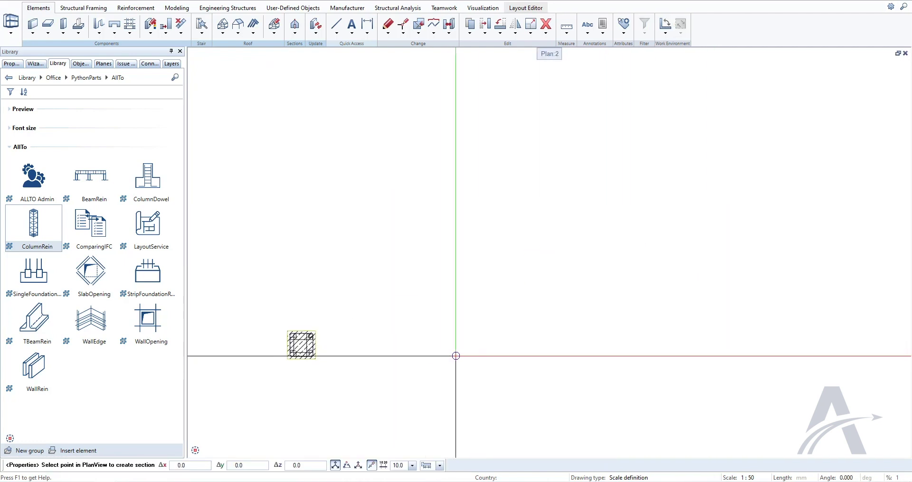
pyautogui.click(464, 360)
pyautogui.click(484, 26)
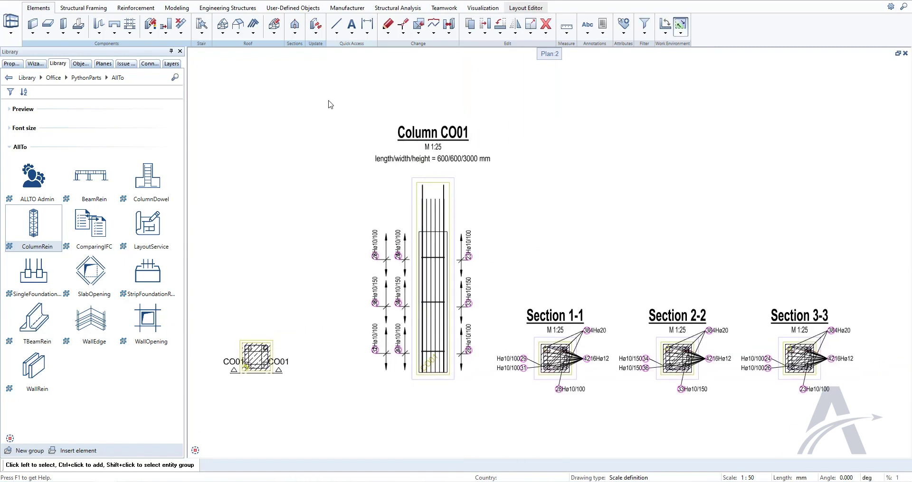
pyautogui.moveTo(328, 99); pyautogui.dragTo(896, 451)
pyautogui.press('Escape')
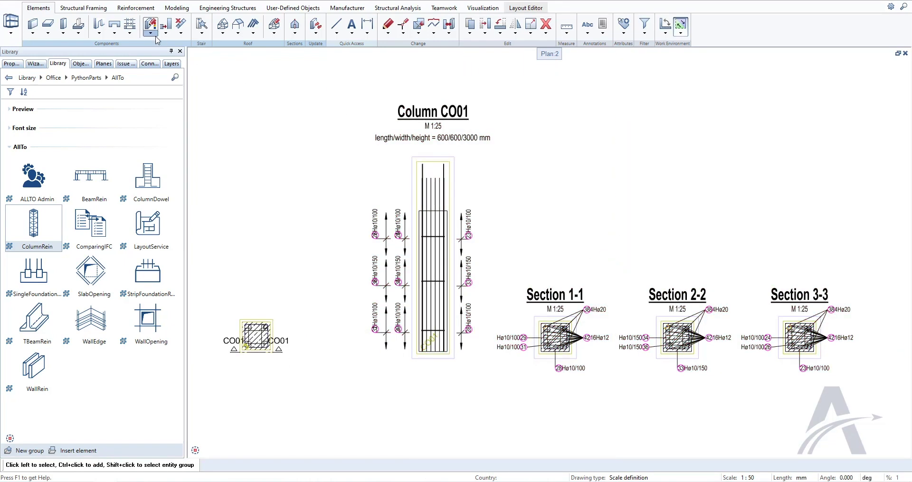
# Step: Run Rearrange Marks so the bar positions run consecutively from 1 to 4
pyautogui.click(135, 8)
pyautogui.click(202, 33)
pyautogui.click(310, 107)
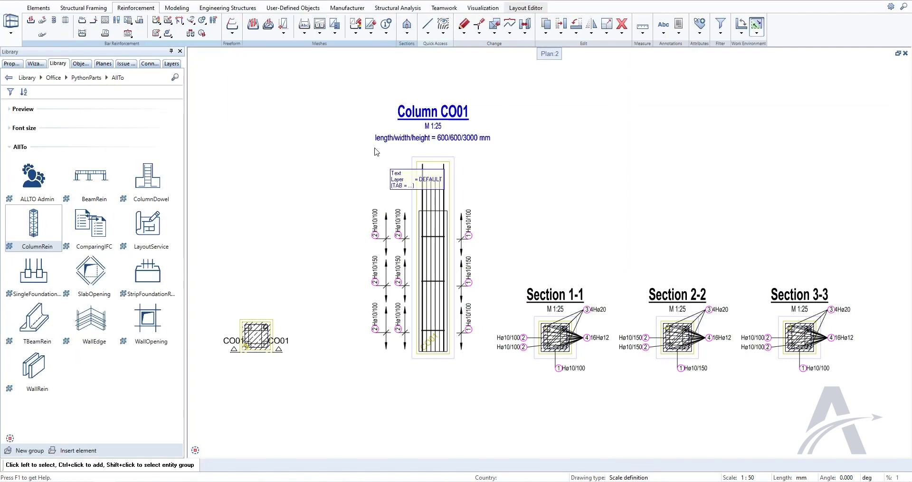
pyautogui.scroll(1, 619, 334)
pyautogui.moveTo(693, 226); pyautogui.dragTo(678, 201, button='middle')
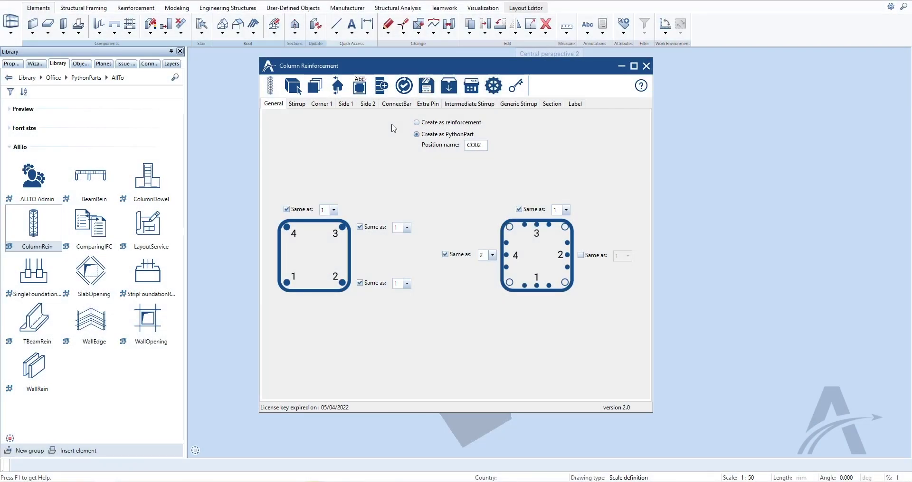
# Step: Save the CO02 column settings as favorite file 'Column 02' on the Desktop and confirm
pyautogui.click(427, 87)
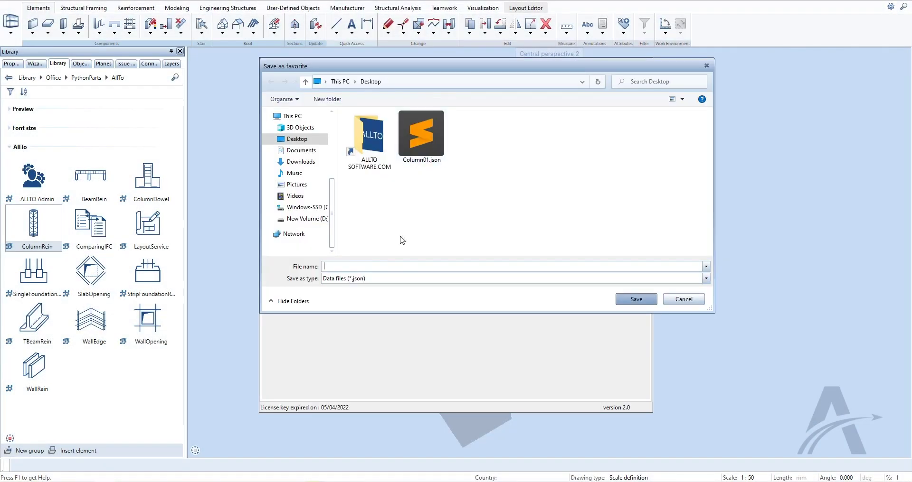
pyautogui.write('Col')
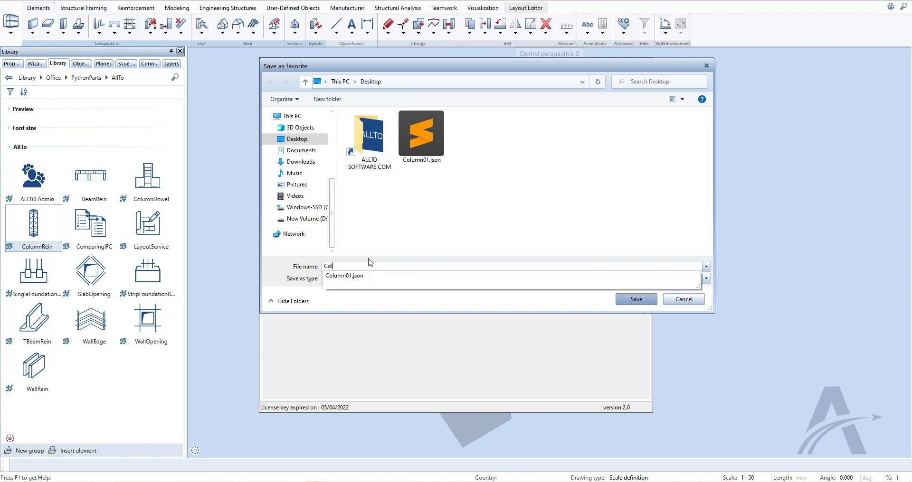
pyautogui.write('umn 02')
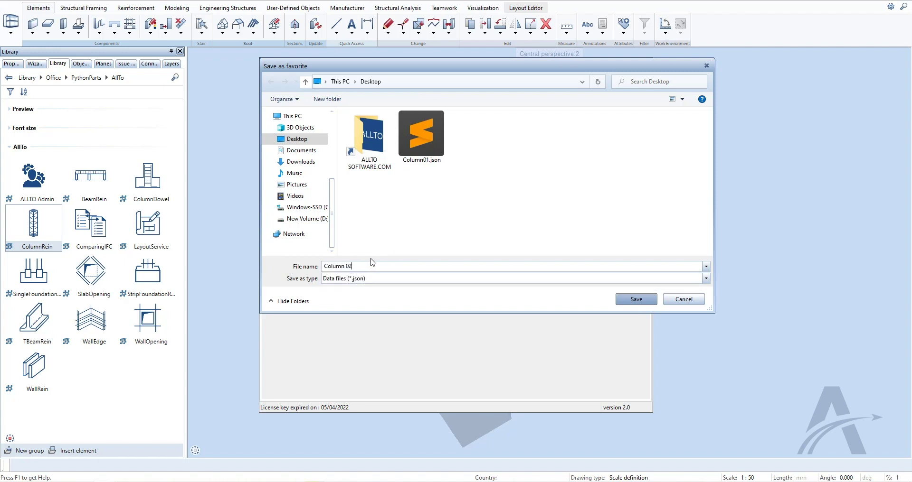
pyautogui.click(630, 303)
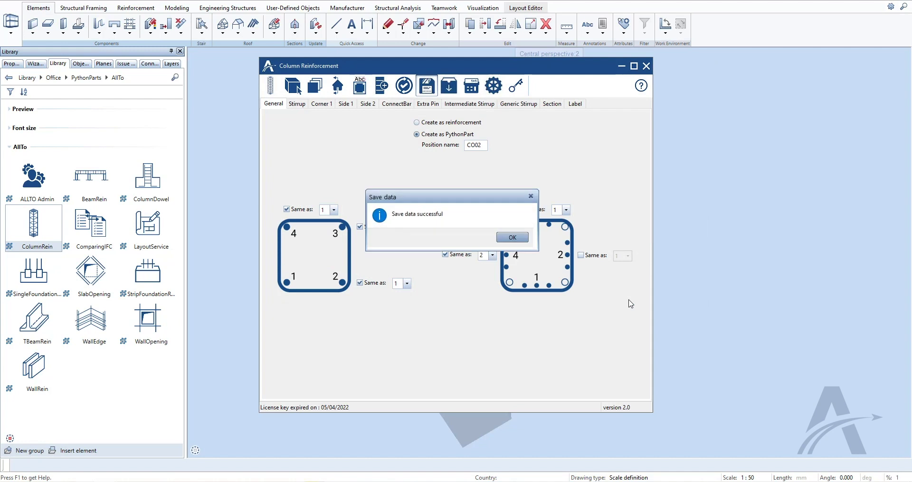
pyautogui.click(517, 239)
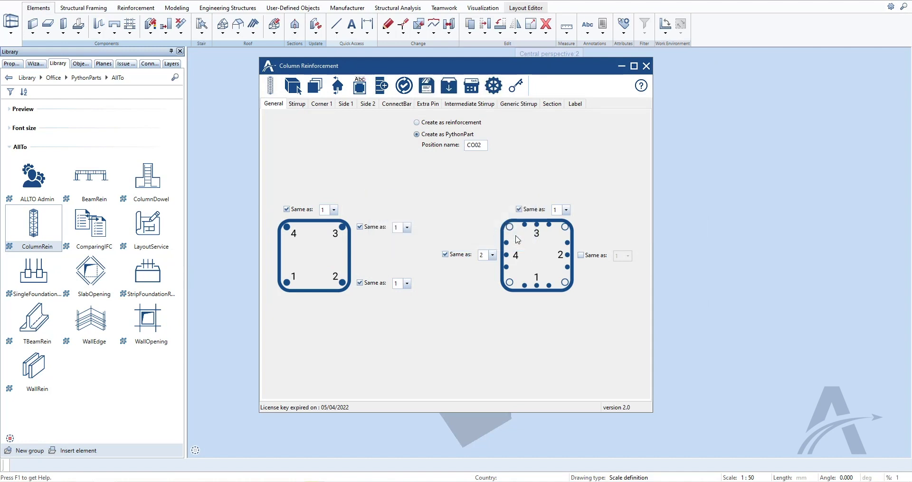
# Step: Load the Column01.json favorite and reinforce one column with it
pyautogui.click(449, 86)
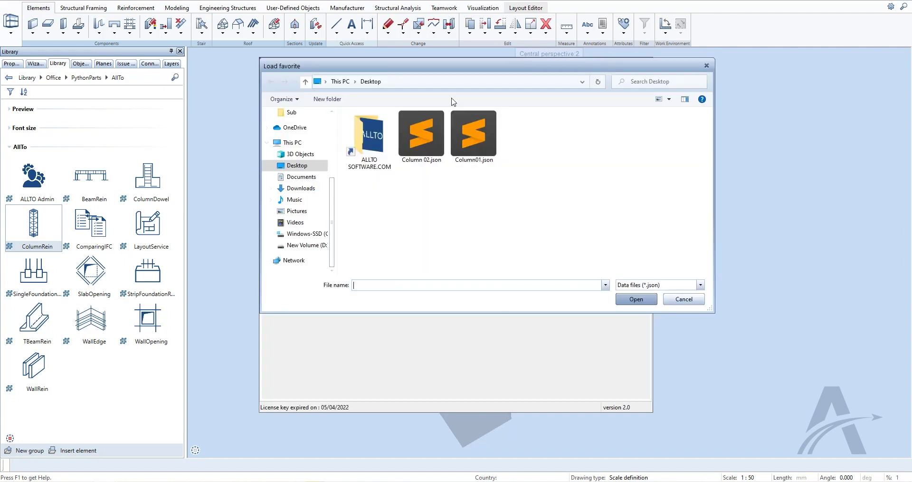
pyautogui.click(472, 141)
pyautogui.click(636, 300)
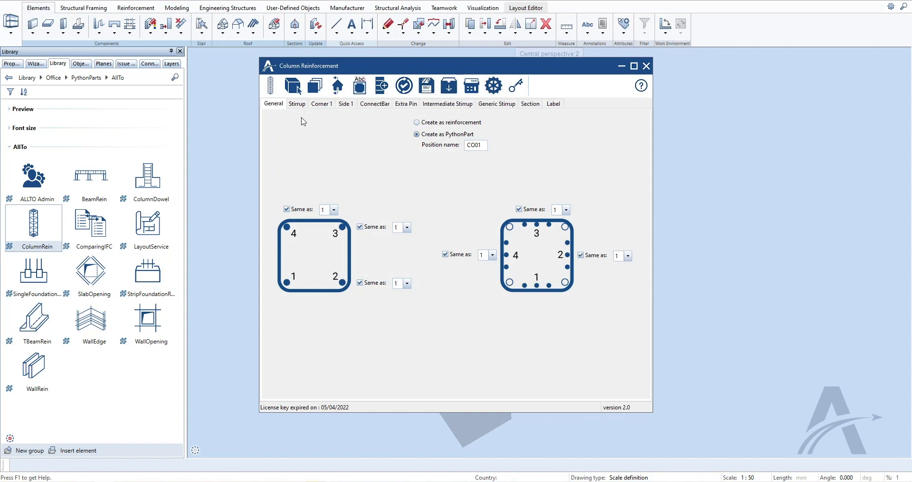
pyautogui.click(270, 86)
pyautogui.click(454, 288)
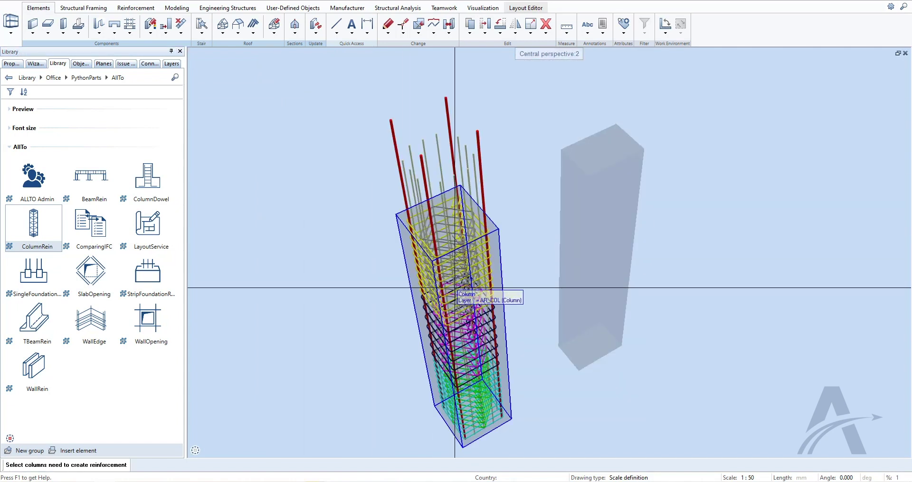
pyautogui.press('Escape')
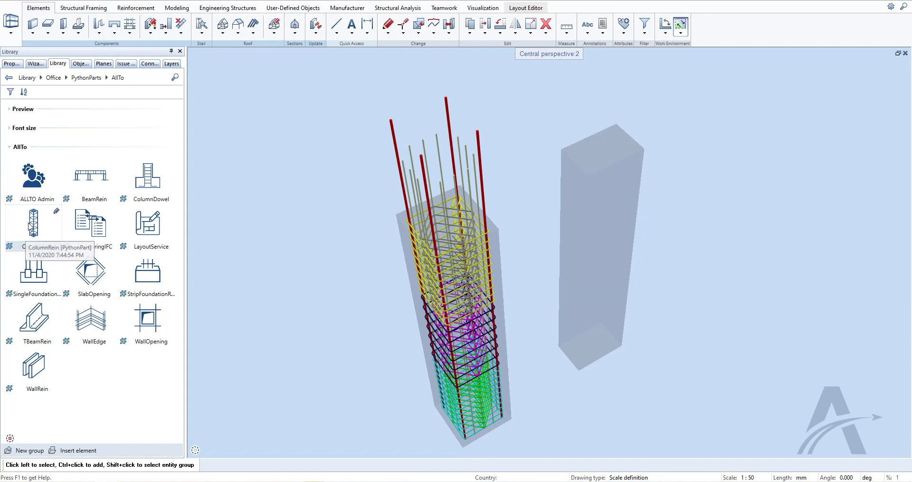
# Step: Reopen ColumnRein, load the Column 02.json favorite and reinforce the right-hand column
pyautogui.click(30, 227)
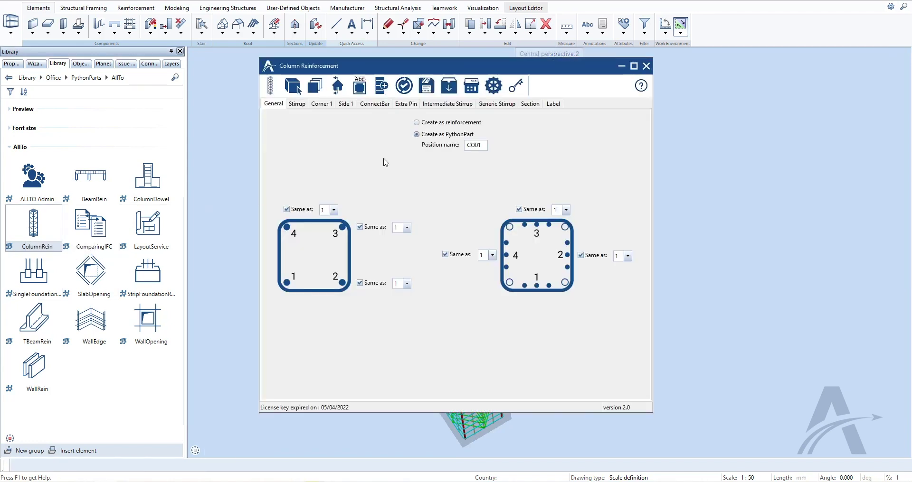
pyautogui.click(455, 90)
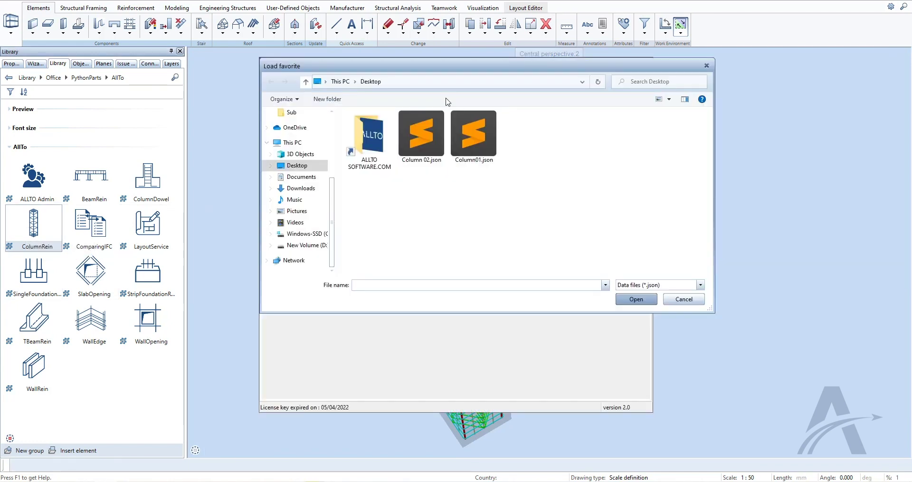
pyautogui.click(429, 130)
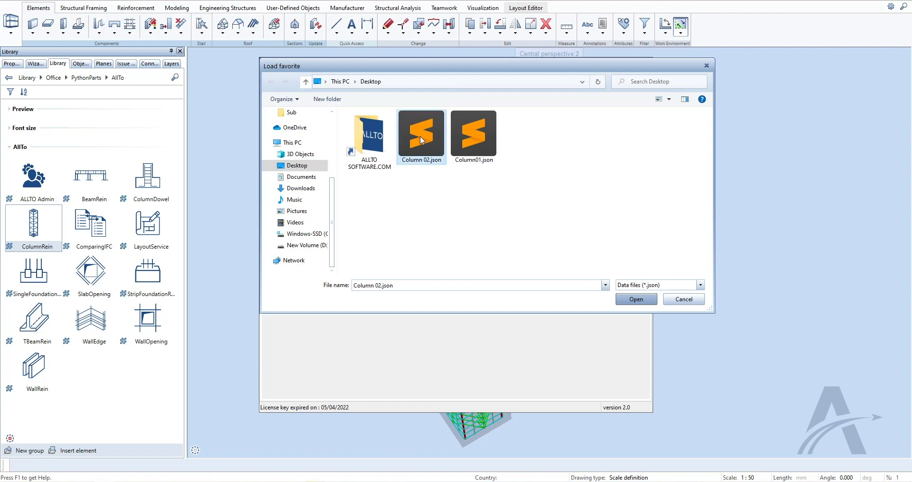
pyautogui.click(636, 300)
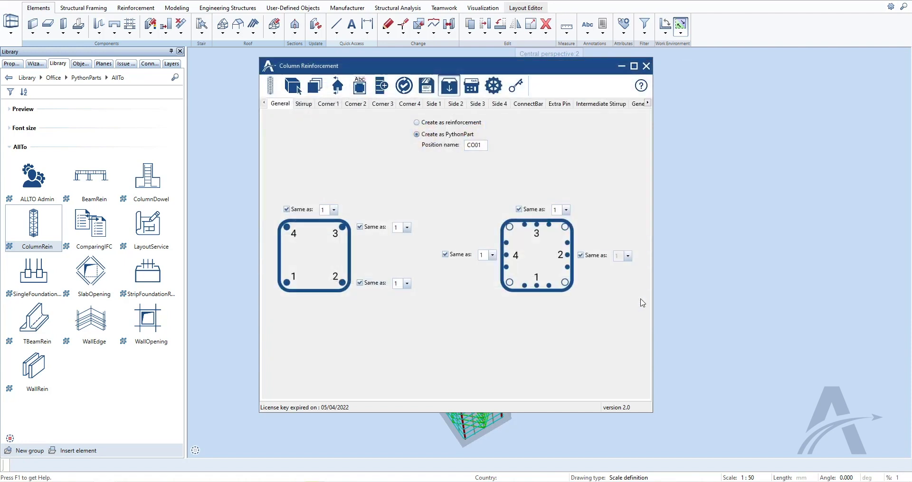
pyautogui.click(269, 87)
pyautogui.click(594, 233)
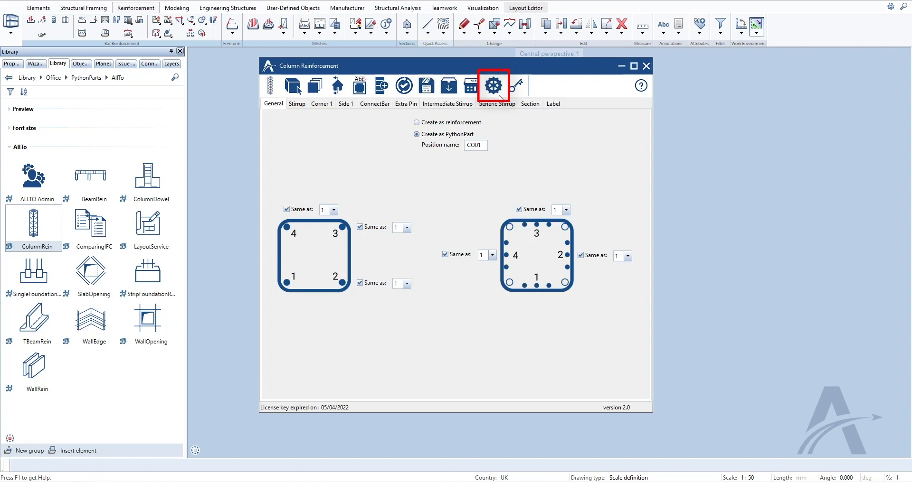
# Step: In the Overlap settings, confirm language English, unit mm, concrete grade C12/15 and crank ratio 1:12
pyautogui.click(497, 88)
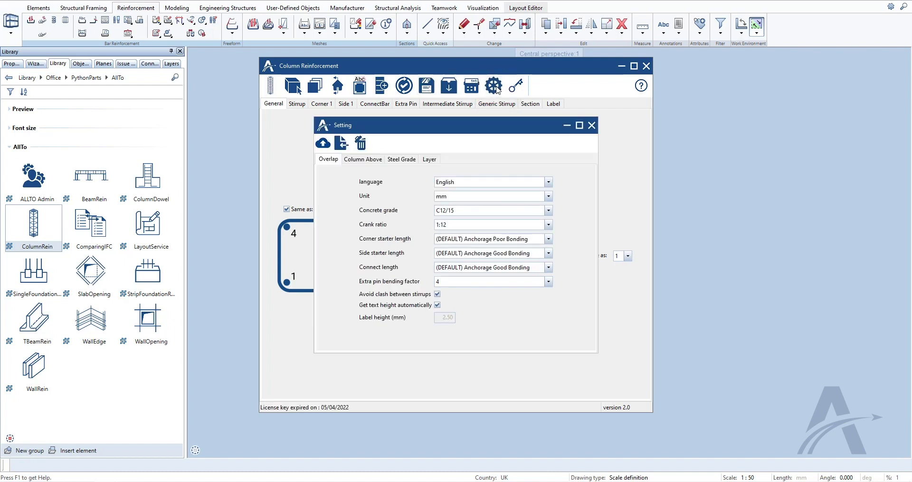
pyautogui.click(548, 183)
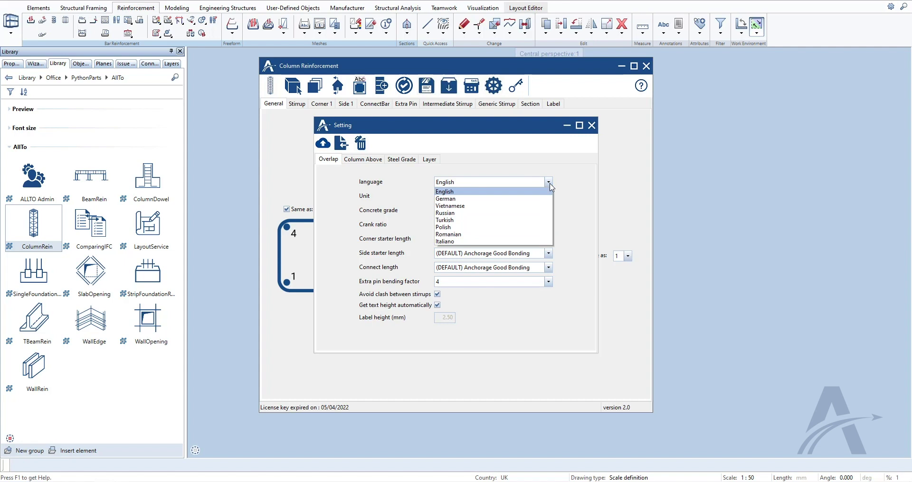
pyautogui.click(549, 185)
pyautogui.click(549, 199)
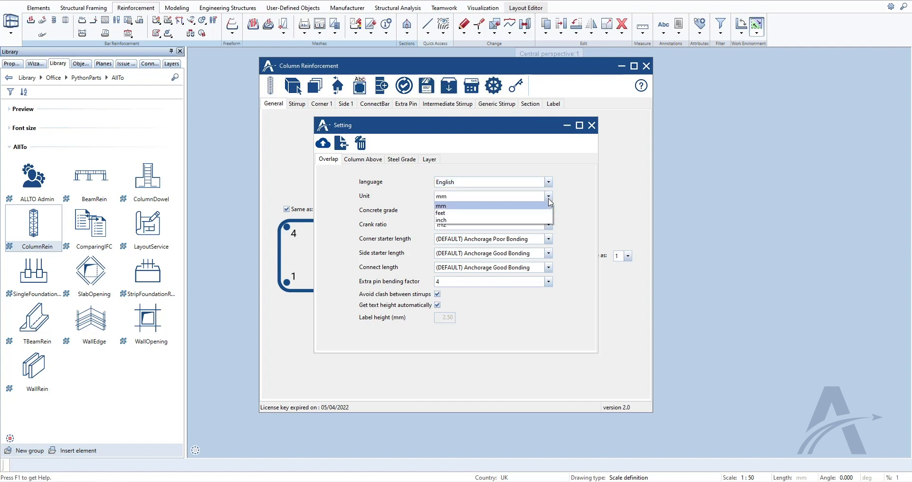
pyautogui.click(549, 204)
pyautogui.click(549, 212)
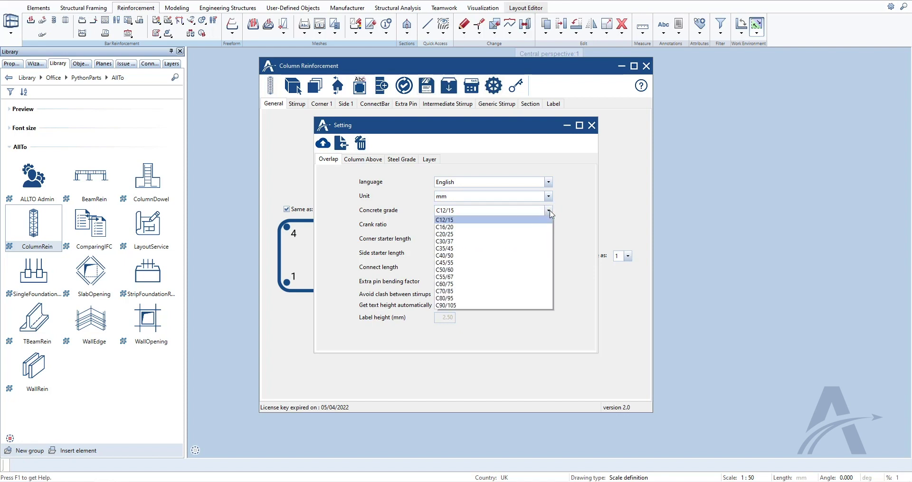
pyautogui.click(550, 212)
pyautogui.click(550, 226)
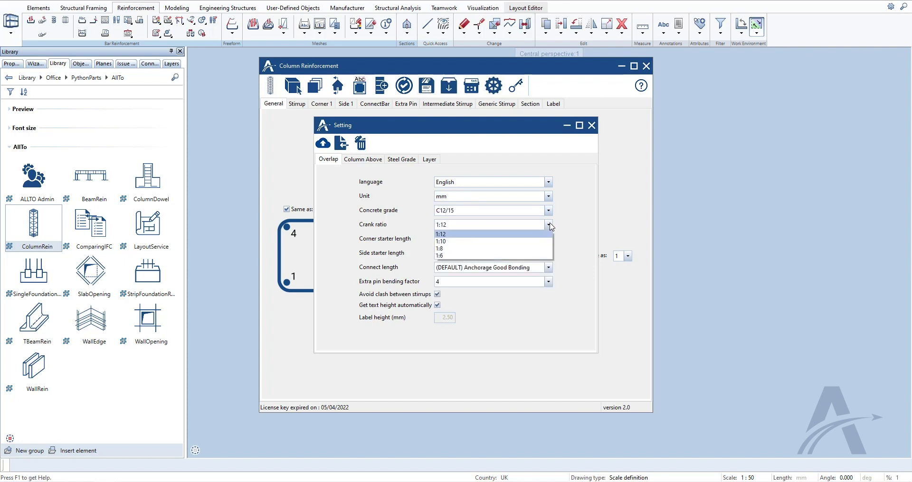
pyautogui.click(550, 225)
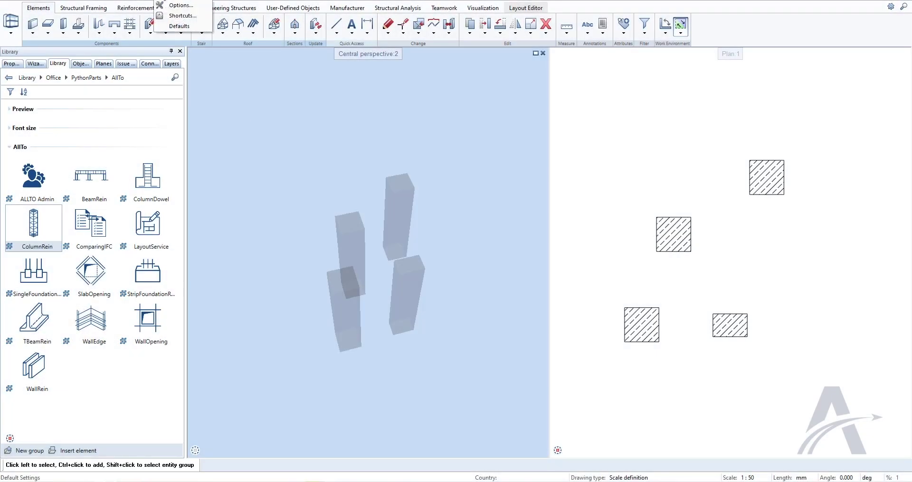
# Step: Export the cross-section catalogs as text file Custom to the Desktop, then relaunch ColumnRein
pyautogui.click(179, 25)
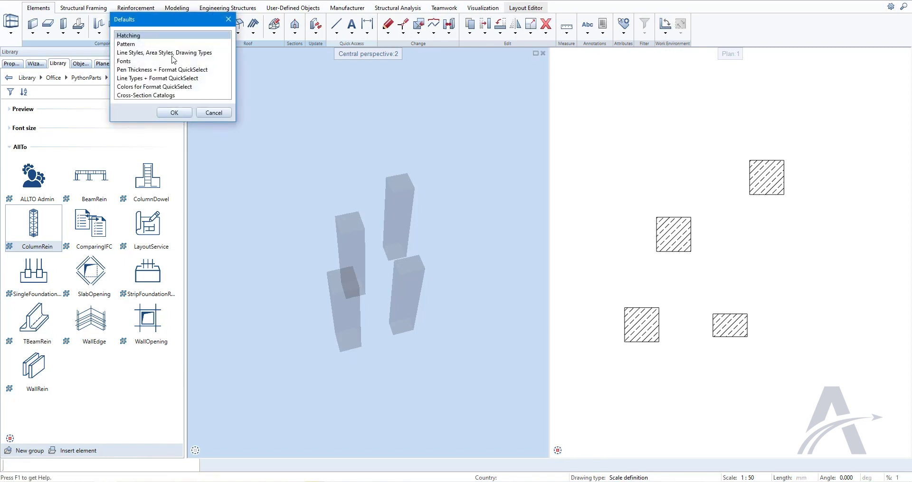
pyautogui.doubleClick(160, 95)
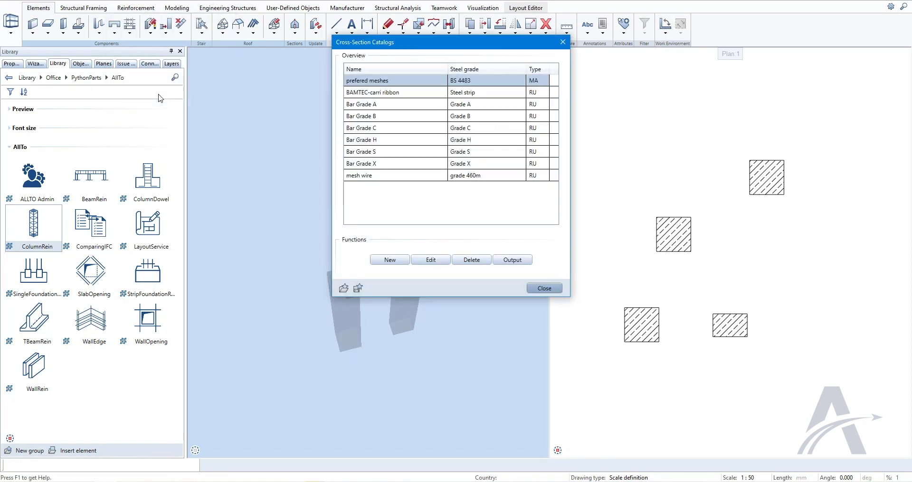
pyautogui.click(358, 288)
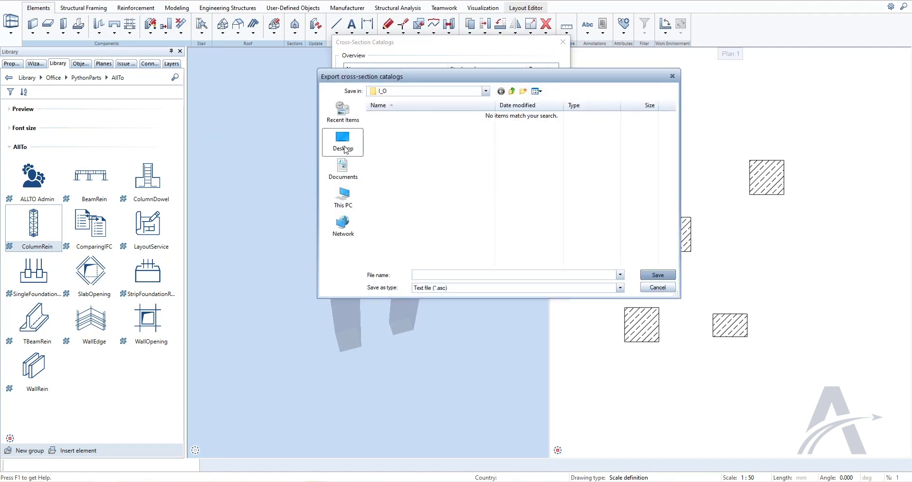
pyautogui.click(346, 149)
pyautogui.write('Custom')
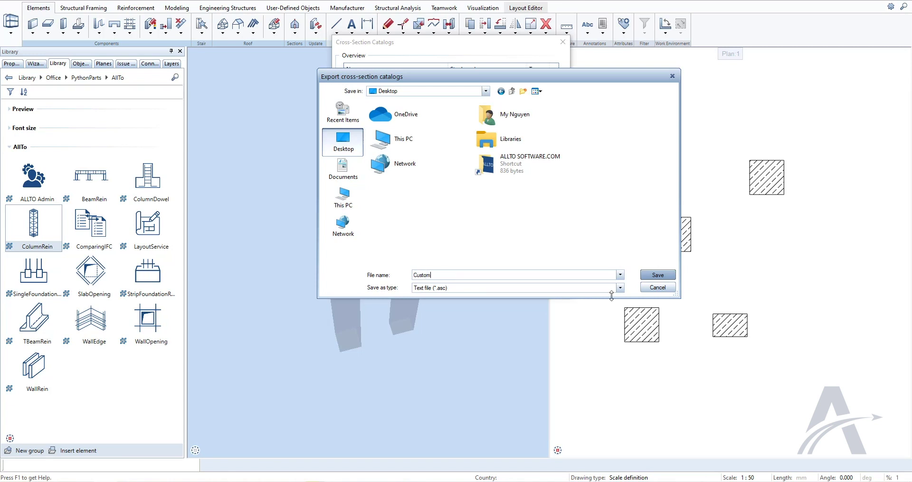
pyautogui.click(658, 275)
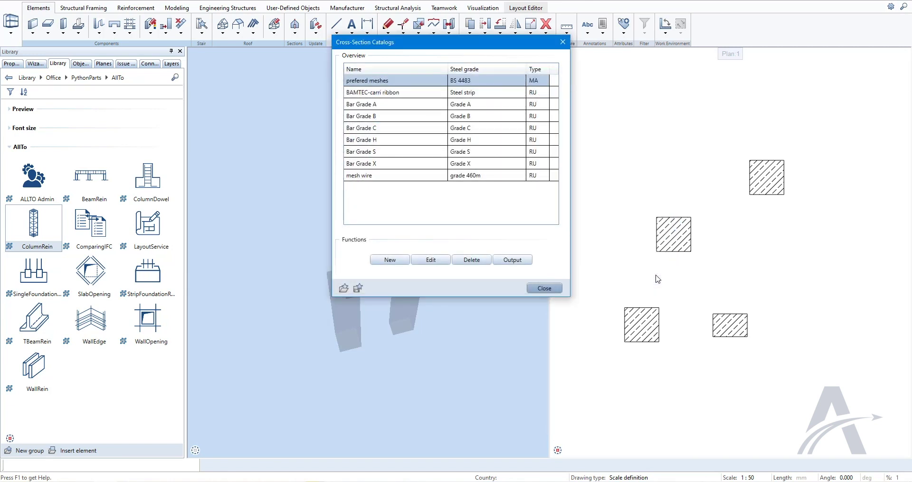
pyautogui.click(553, 288)
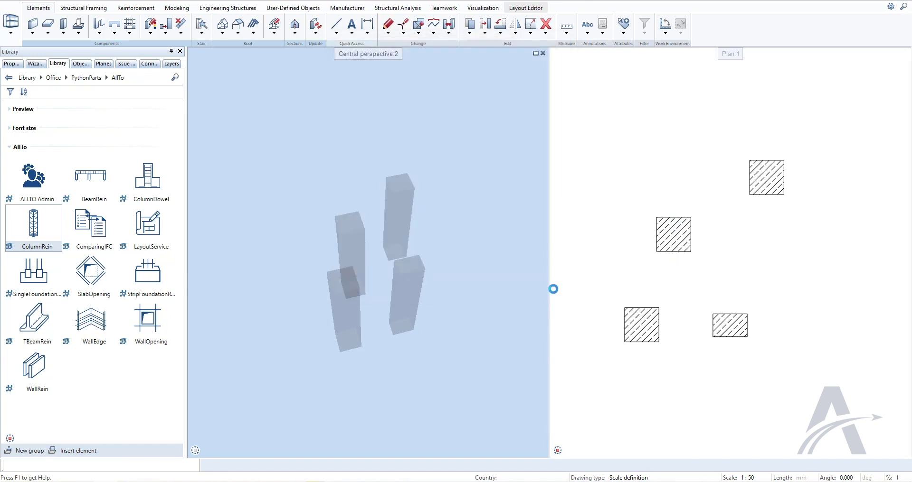
pyautogui.click(33, 233)
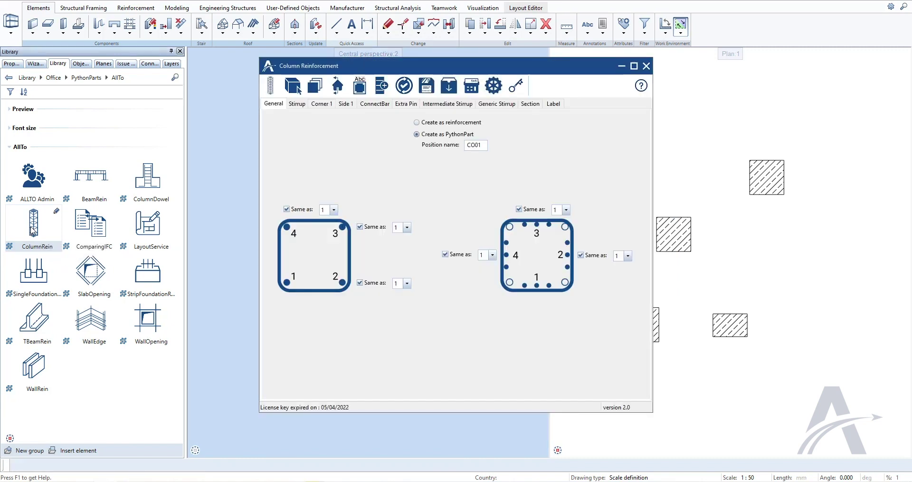
# Step: Import Custom.txt from the Desktop as the cross-section file on the Steel Grade tab, then relaunch ColumnRein
pyautogui.click(493, 86)
pyautogui.click(393, 160)
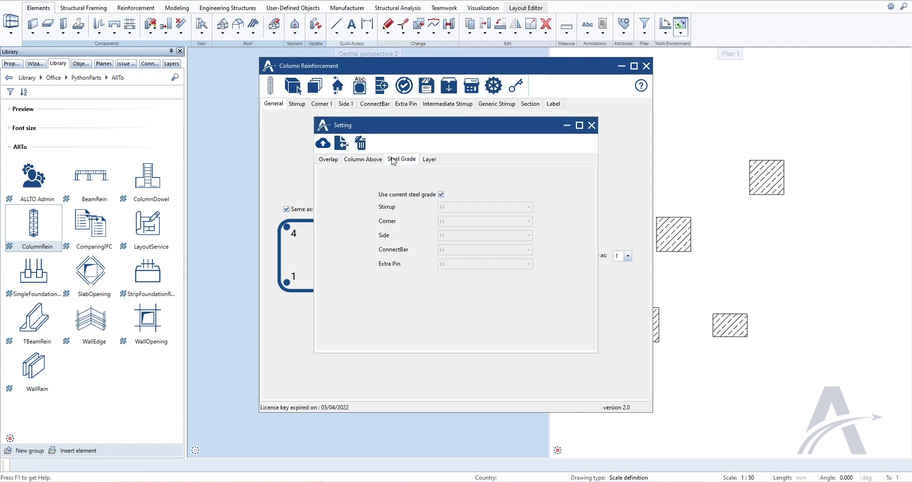
pyautogui.click(342, 144)
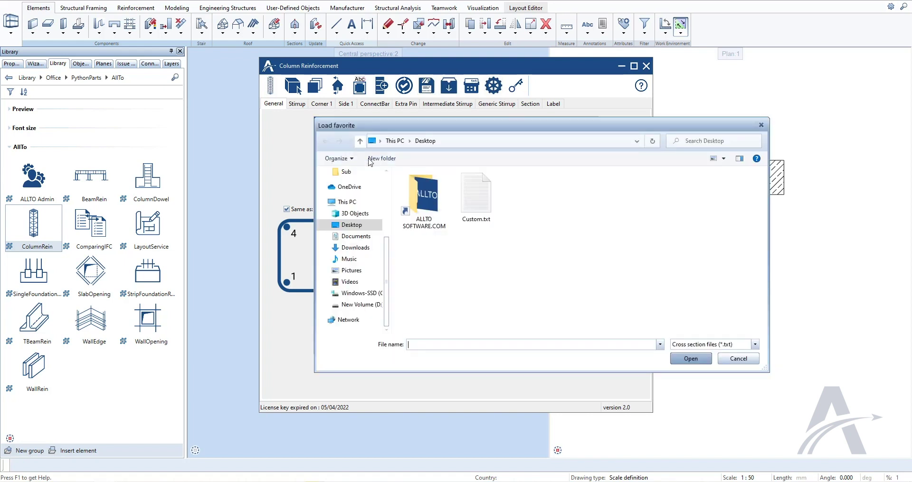
pyautogui.click(488, 209)
pyautogui.click(691, 359)
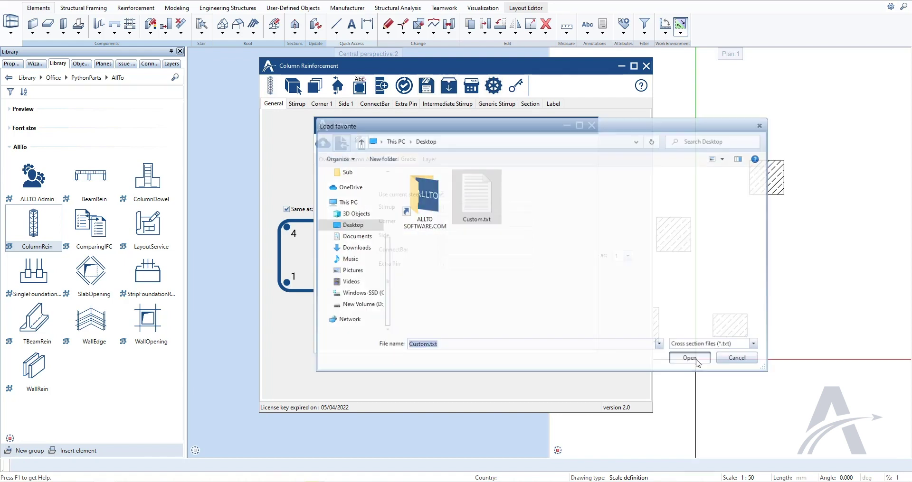
pyautogui.click(513, 237)
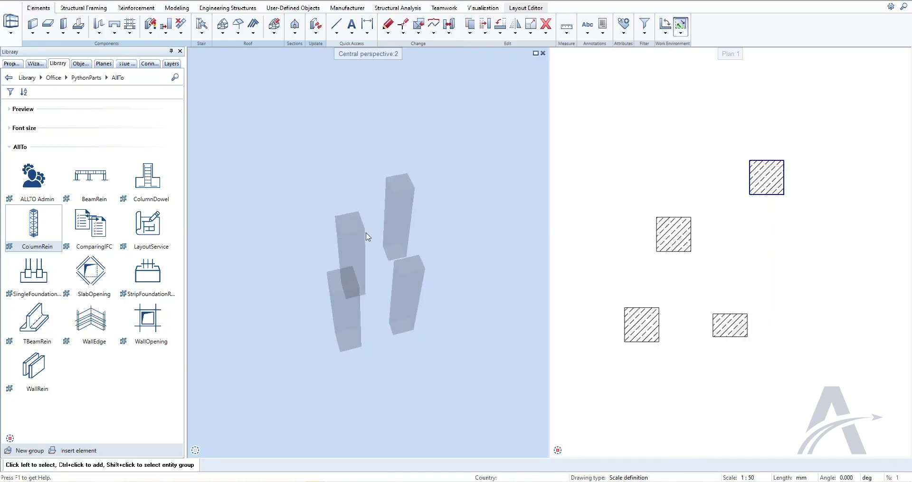
pyautogui.click(32, 225)
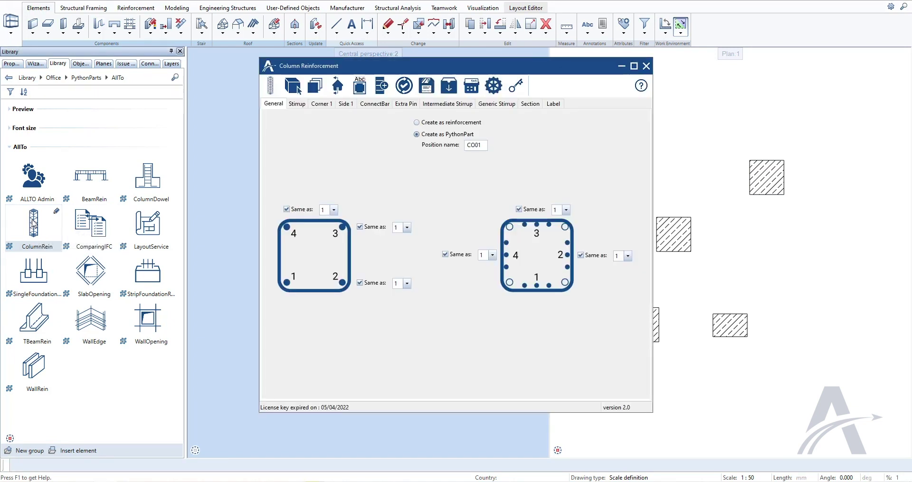
# Step: Untick Use current steel grade so each bar type has its own grade, keeping stirrups at H
pyautogui.click(499, 91)
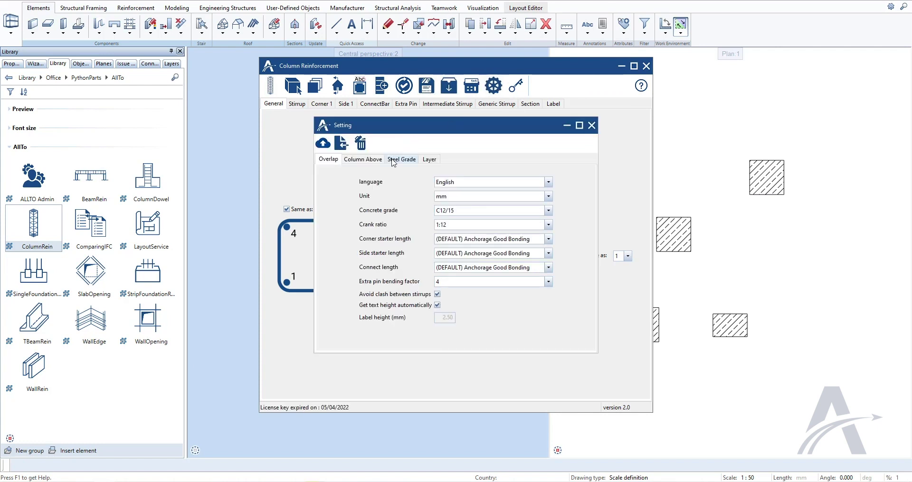
pyautogui.click(393, 161)
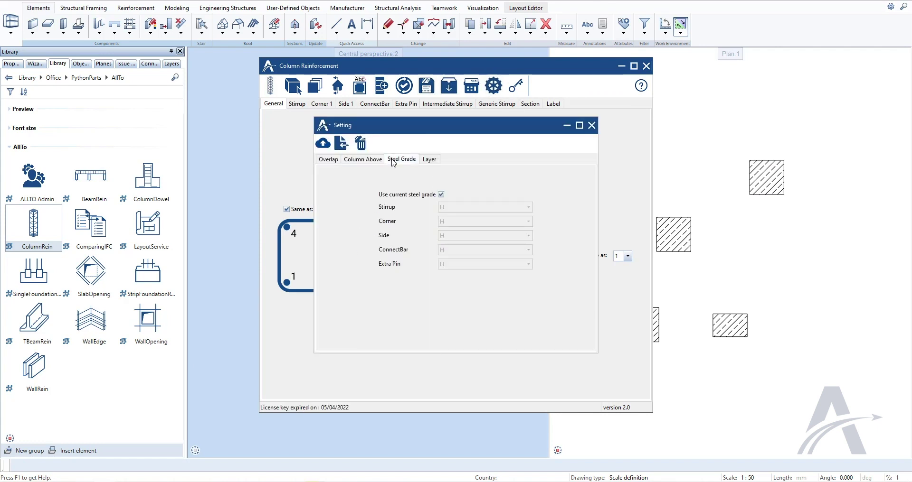
pyautogui.click(441, 195)
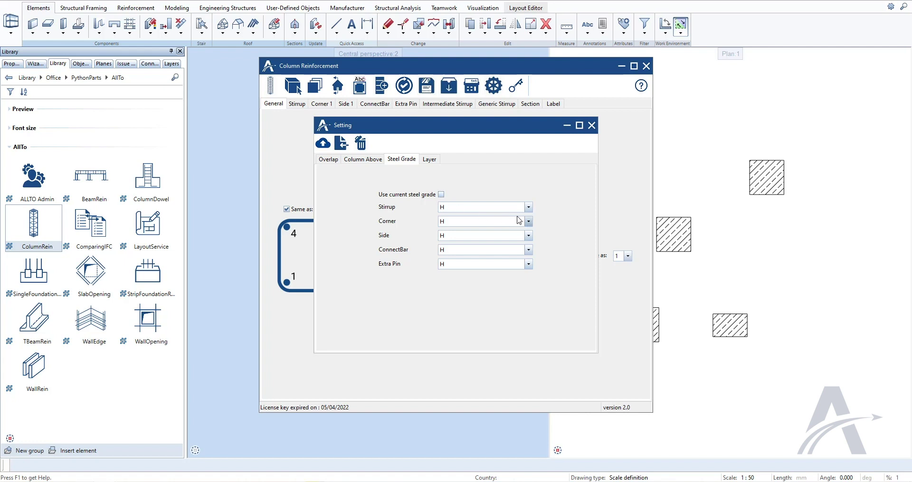
pyautogui.click(528, 207)
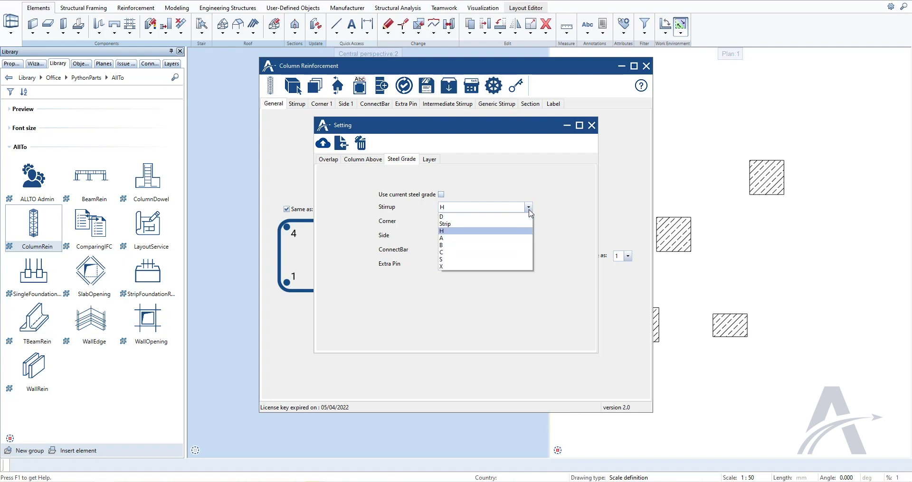
pyautogui.click(530, 212)
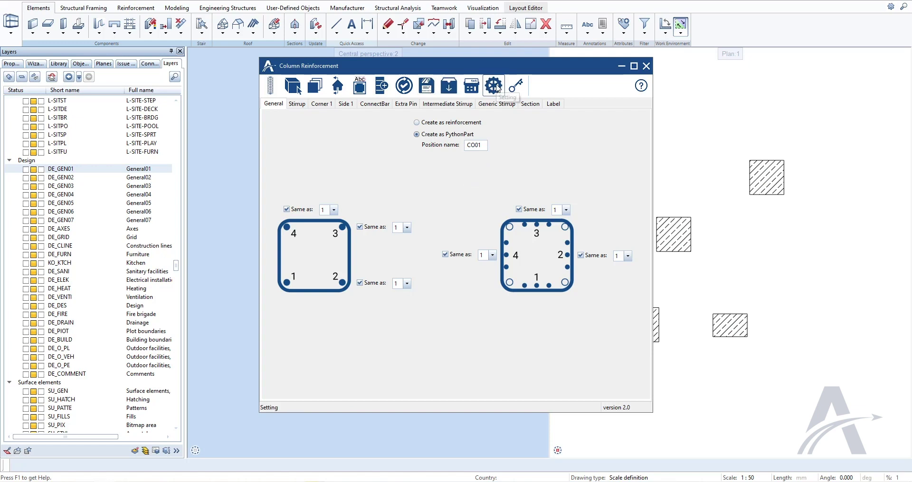
# Step: Assign stirrups, corners, sides, connect bars and extra pins to layers de_gen01 through de_gen05
pyautogui.click(494, 86)
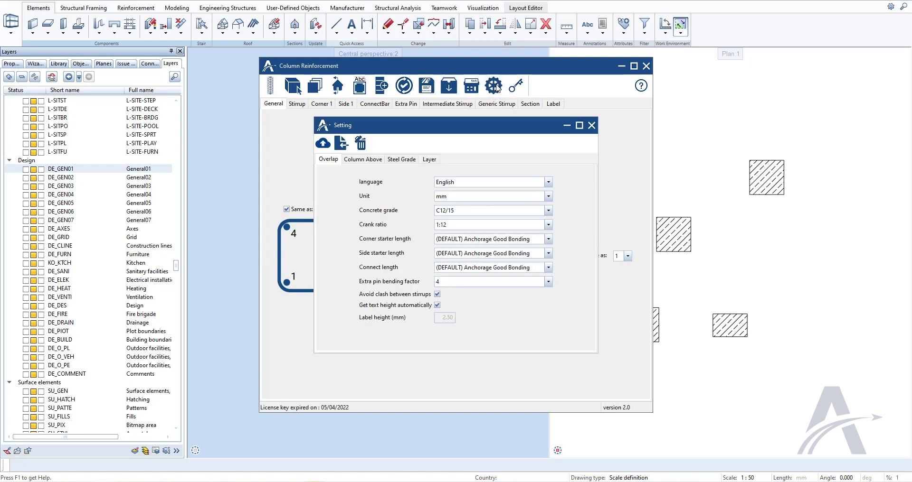
pyautogui.click(430, 161)
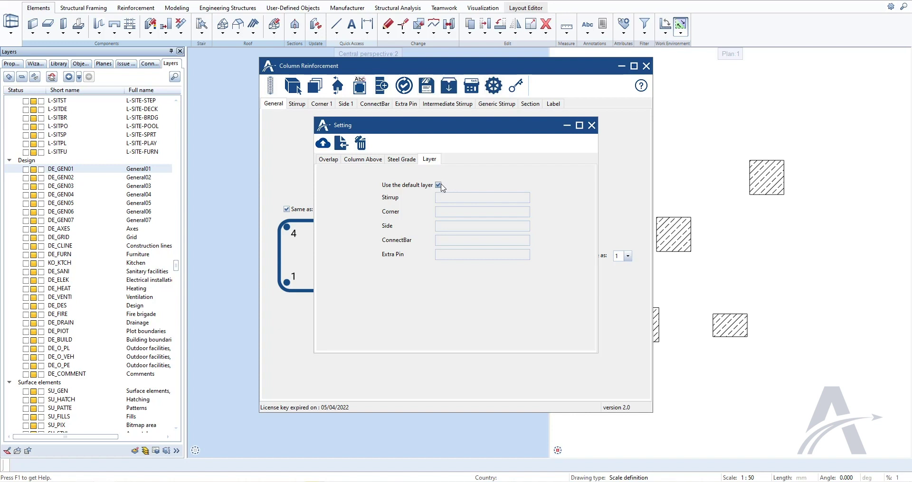
pyautogui.click(438, 185)
pyautogui.write('de_g')
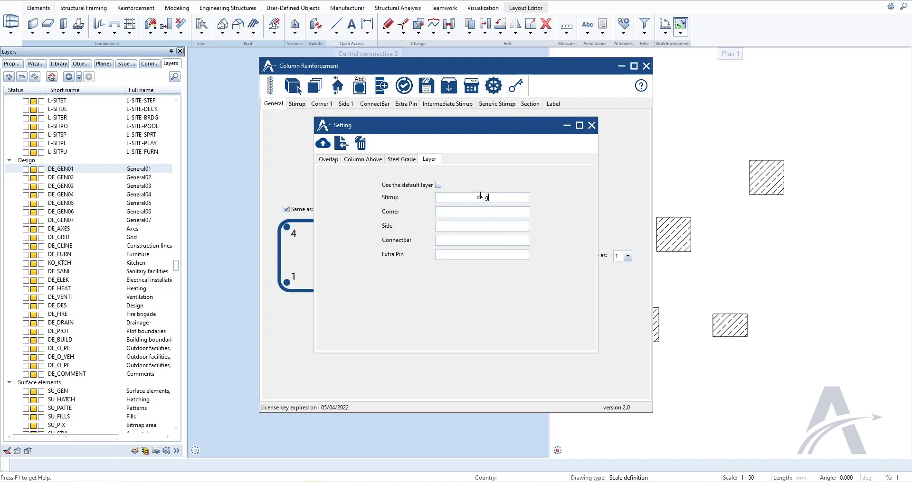
pyautogui.write('en01')
pyautogui.write('n02')
pyautogui.write('_gen03')
pyautogui.write('_gen04')
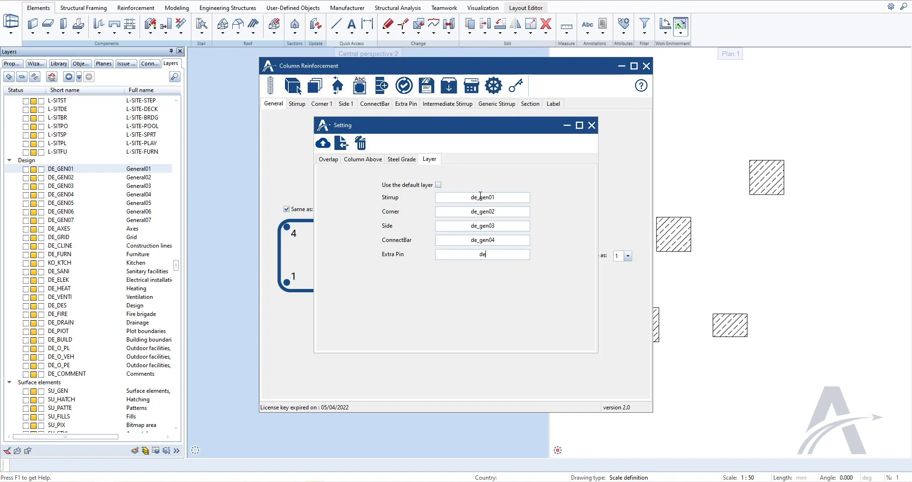
pyautogui.write('n05')
pyautogui.click(592, 126)
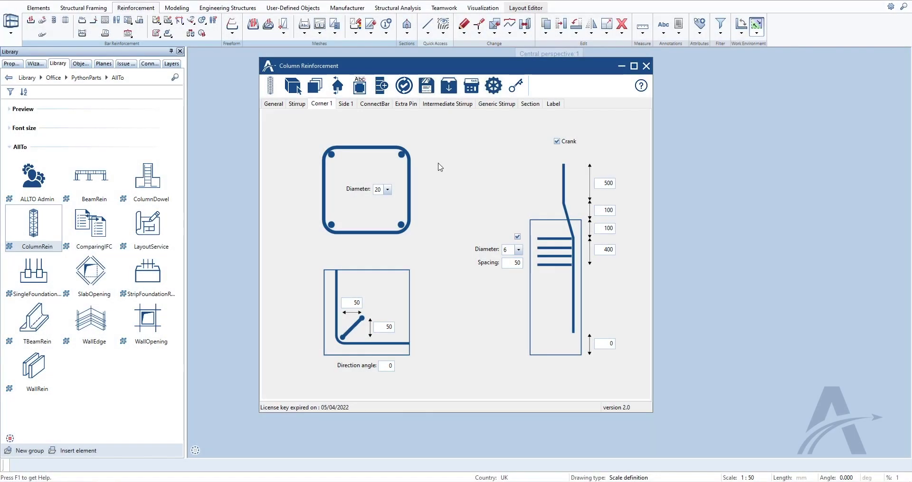
# Step: Calculate overlap lengths from corner starter length for Corner 1 and side starter length for Side 1
pyautogui.click(472, 87)
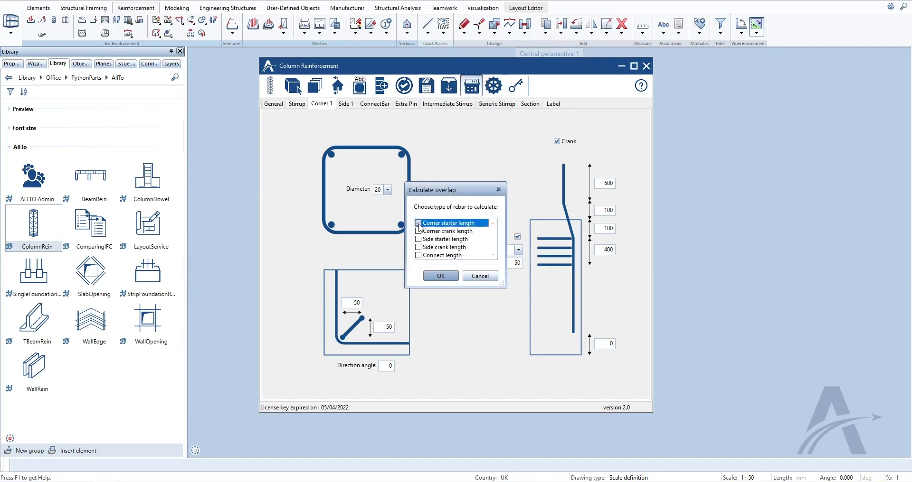
pyautogui.click(438, 276)
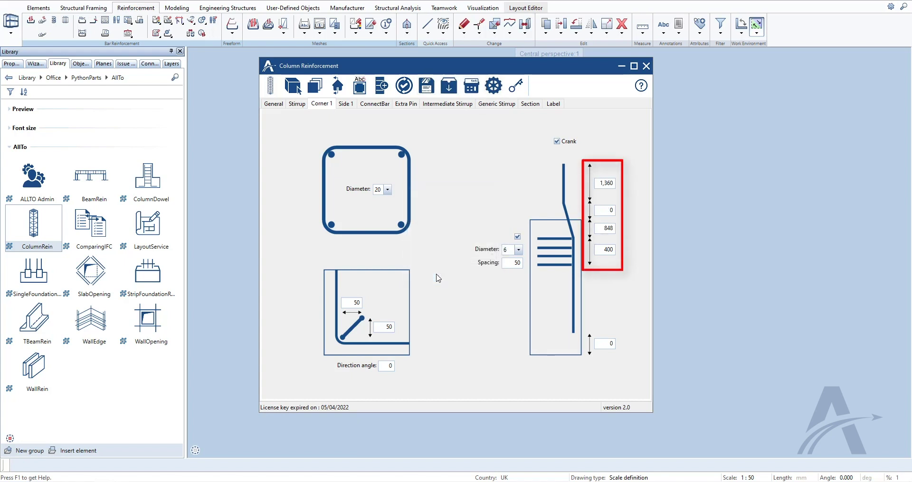
pyautogui.click(346, 105)
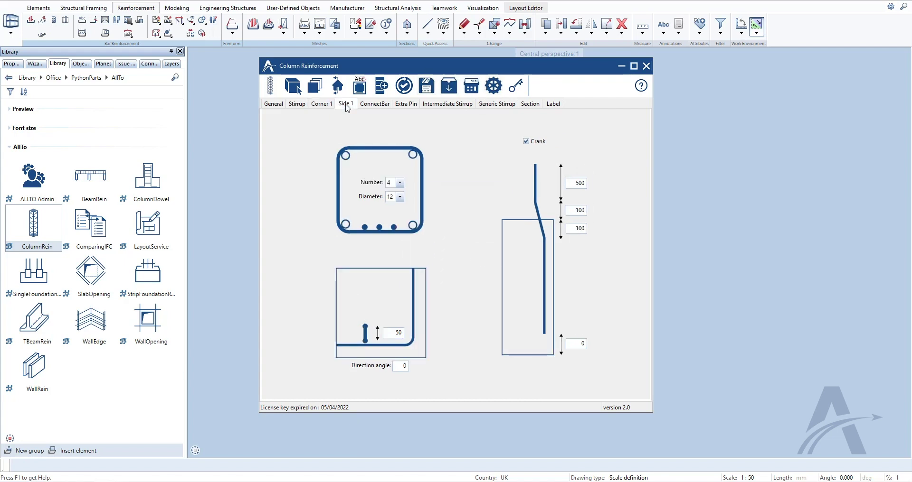
pyautogui.click(477, 89)
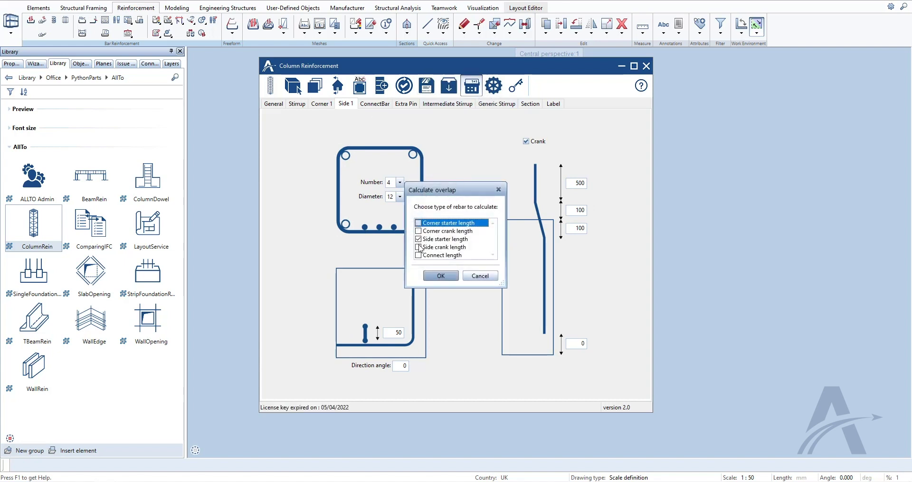
pyautogui.click(441, 276)
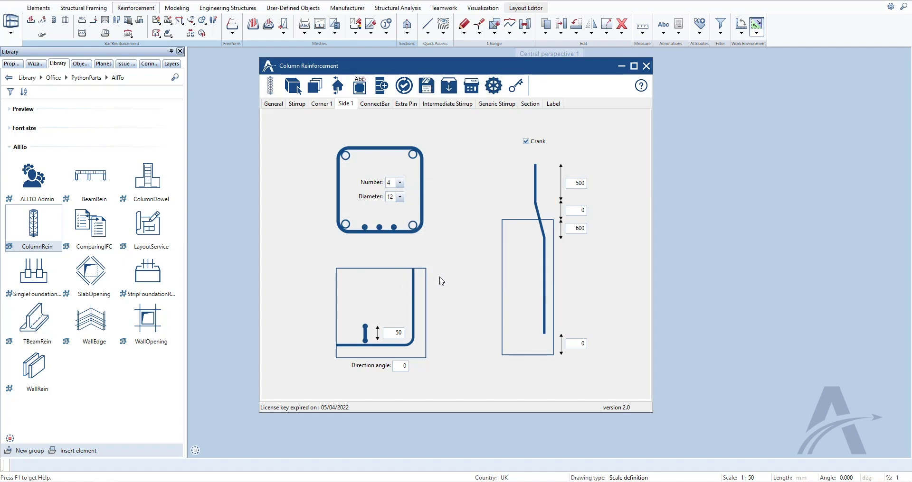
pyautogui.click(494, 86)
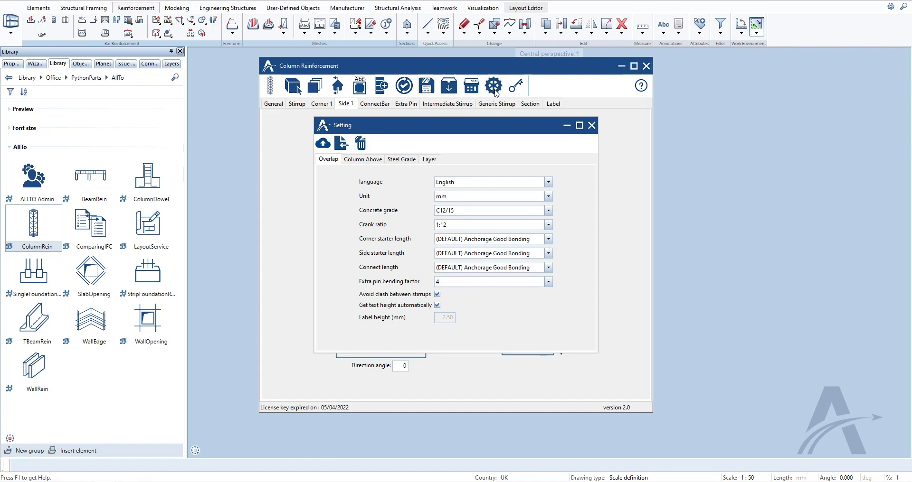
# Step: Set corner starter length to Anchorage Poor Bonding and edit the diameter 8 C12/15 overlap value to 550
pyautogui.click(548, 241)
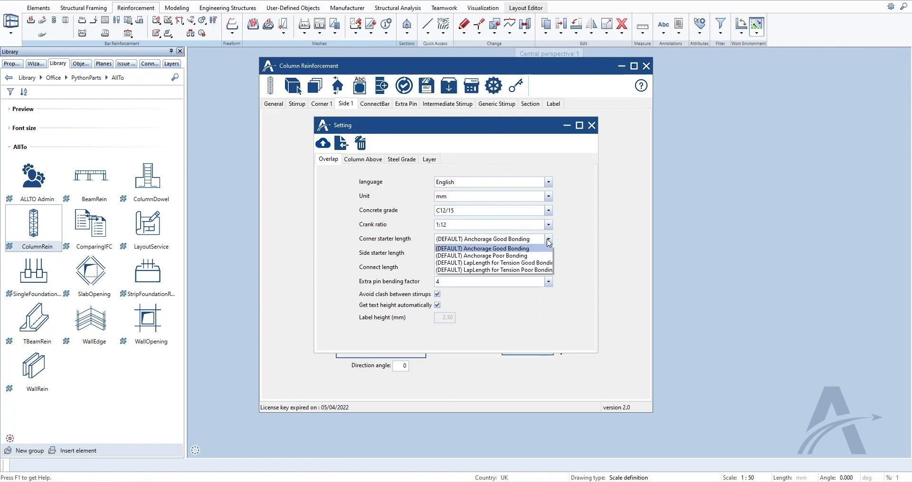
pyautogui.click(493, 257)
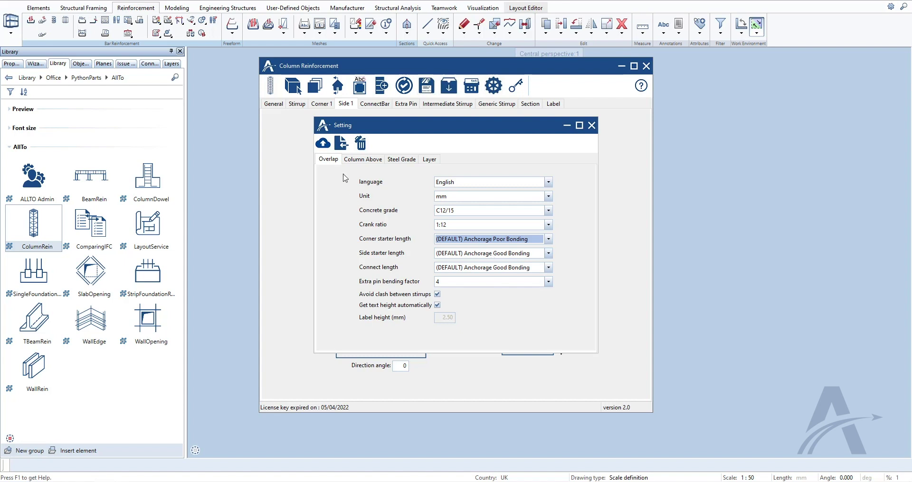
pyautogui.click(327, 144)
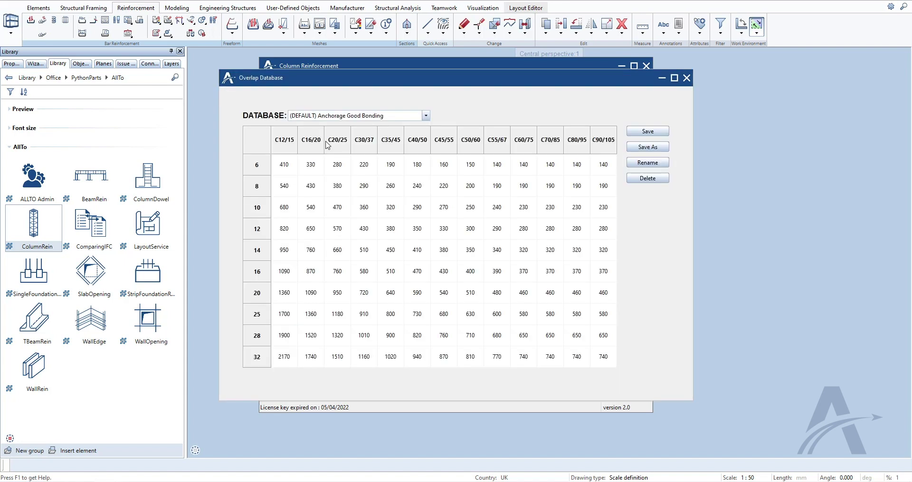
pyautogui.doubleClick(286, 188)
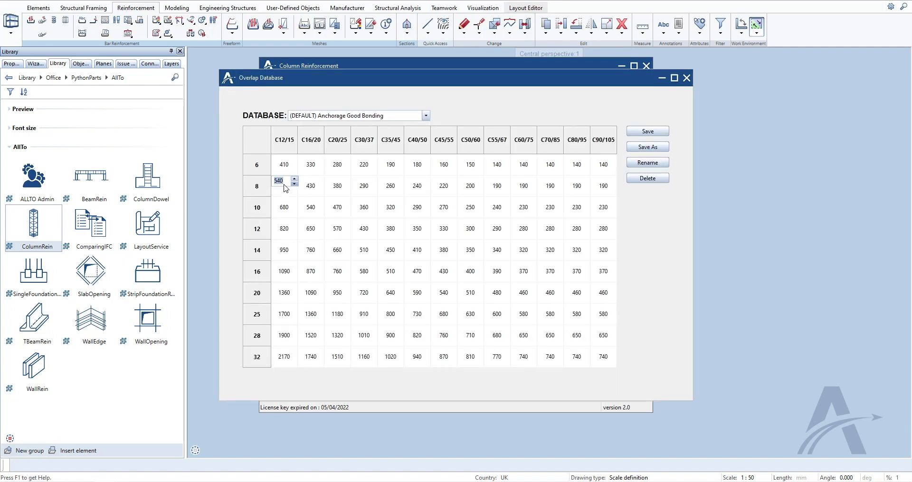